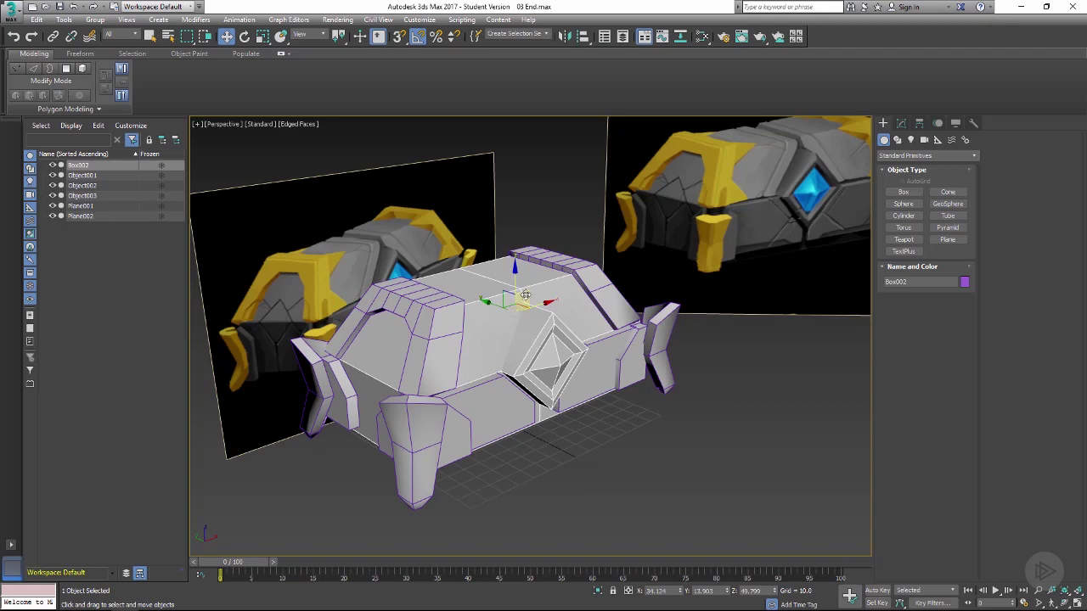
middle_click_drag(491, 329, 536, 325, "alt")
scroll(453, 342, "up", 1)
scroll(506, 358, "up", 3)
middle_click_drag(675, 299, 647, 266, "alt")
left_click(900, 123)
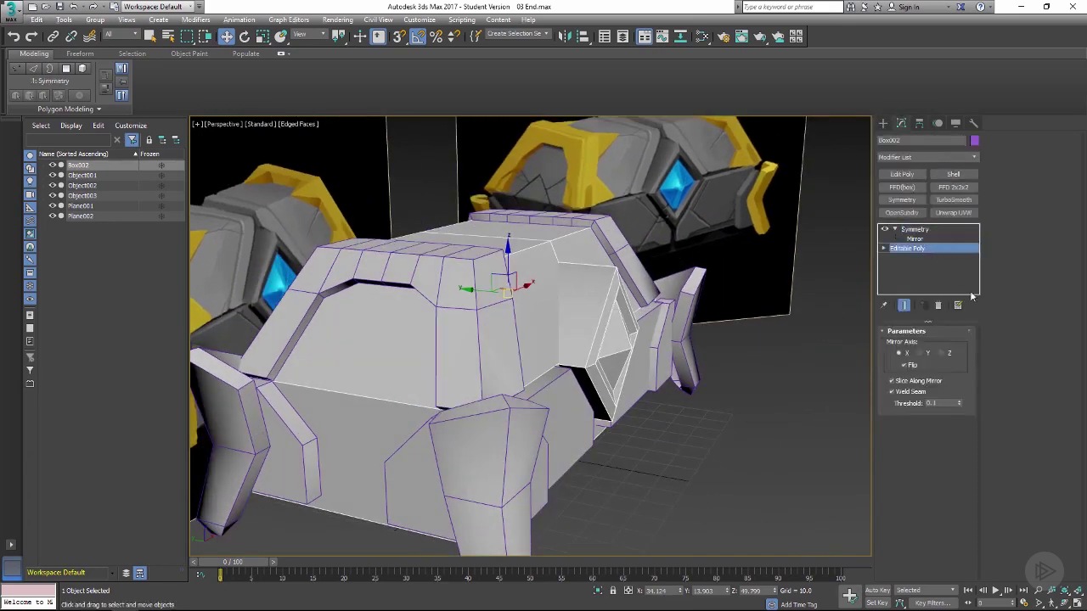
left_click(952, 346)
left_click(552, 309)
middle_click_drag(558, 296, 718, 296, "alt")
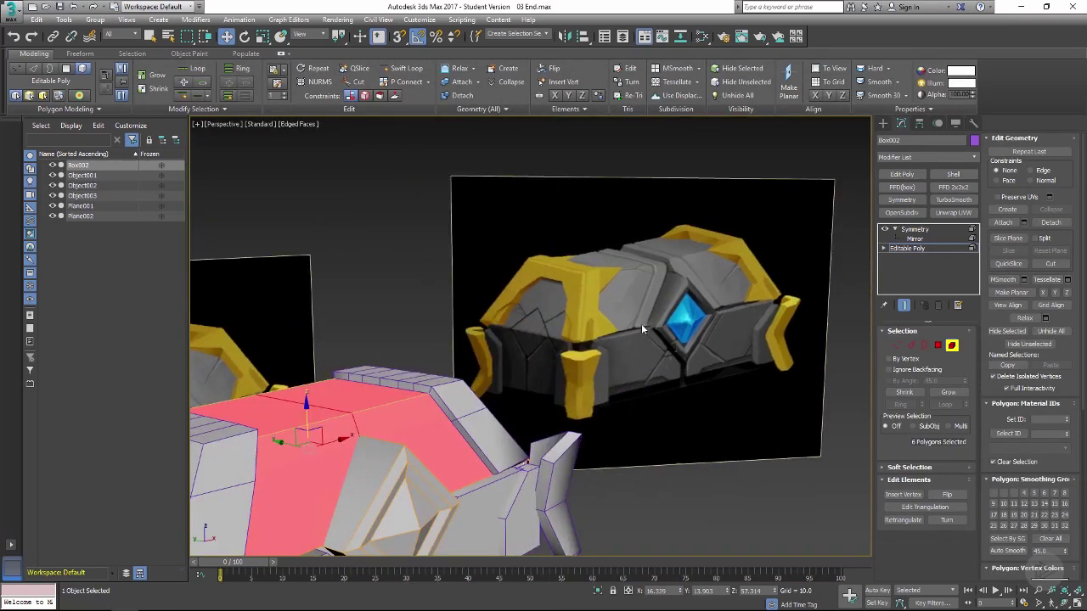
middle_click_drag(460, 346, 540, 345)
key("r")
middle_click_drag(622, 328, 594, 339, "alt")
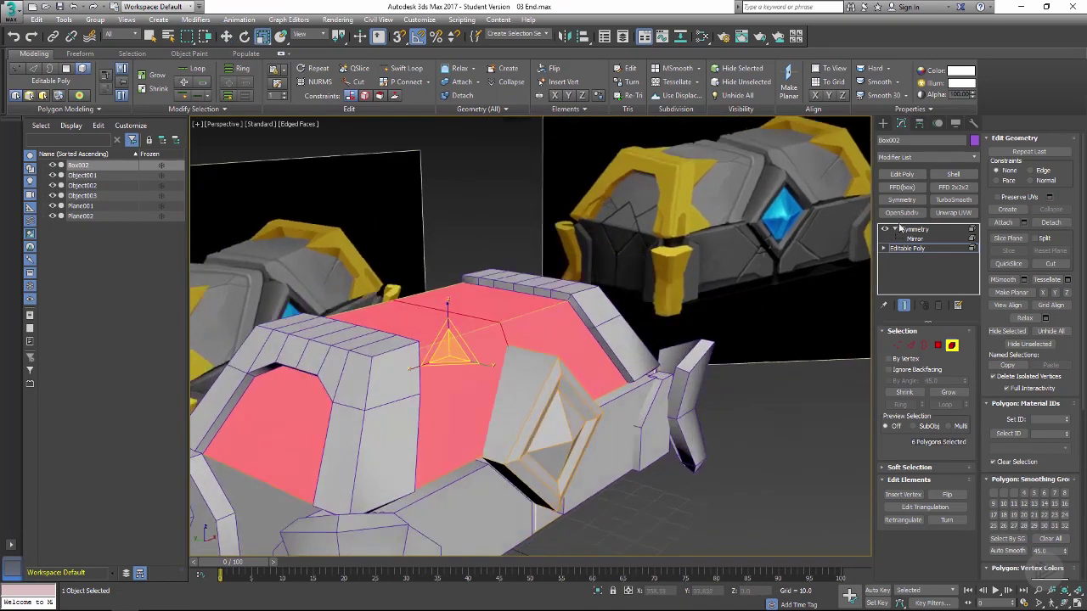
left_click(909, 249)
Delete the Shell modifier from the chest lid's trim object, Object003.
left_click(595, 304)
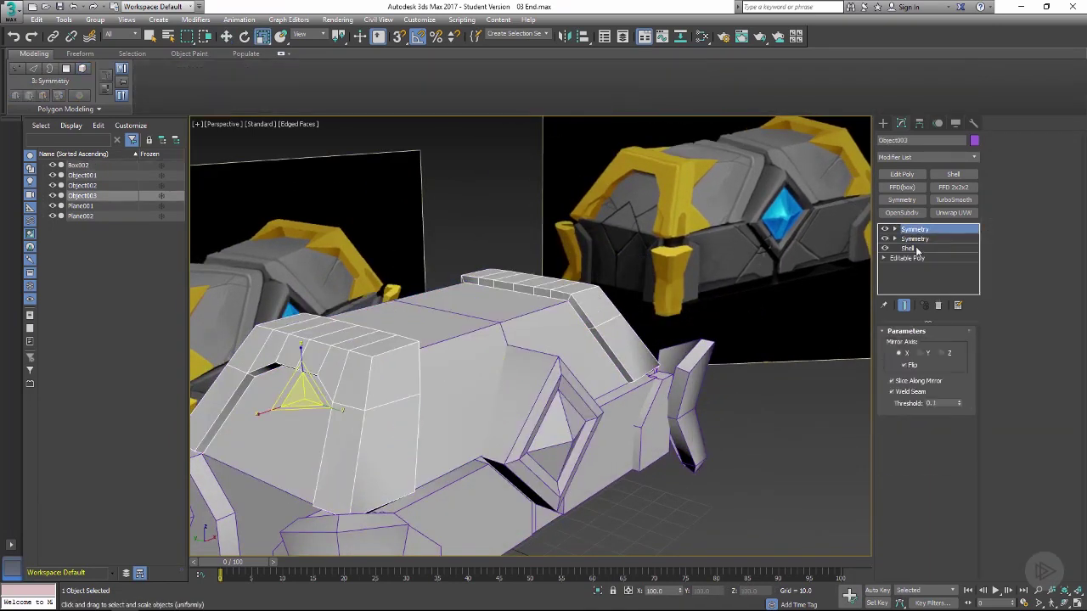
left_click(917, 250)
right_click(919, 253)
left_click(941, 268)
key("z")
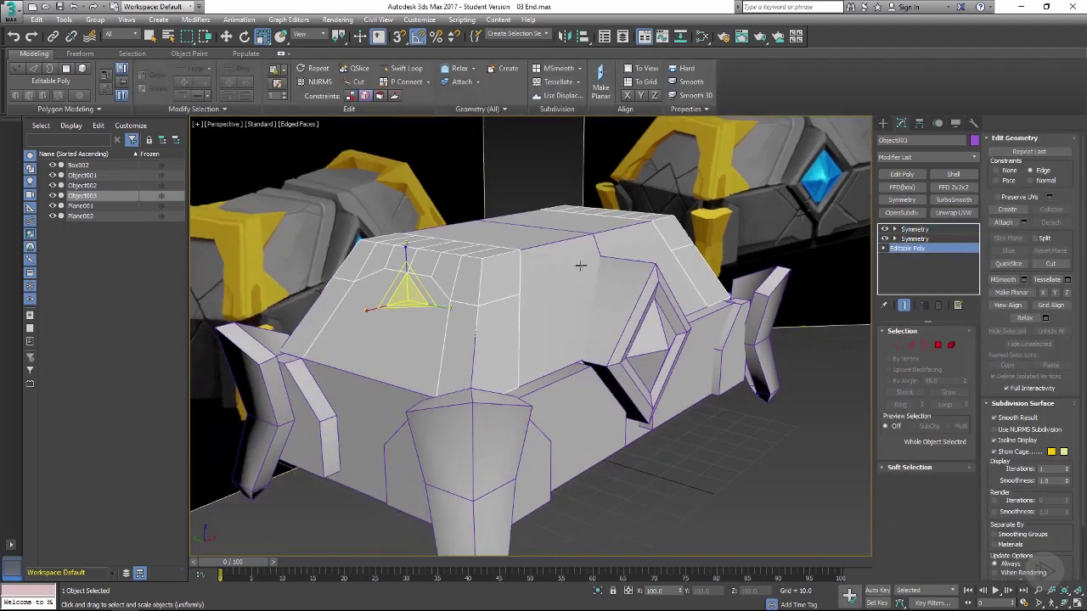
middle_click_drag(632, 269, 503, 280, "alt")
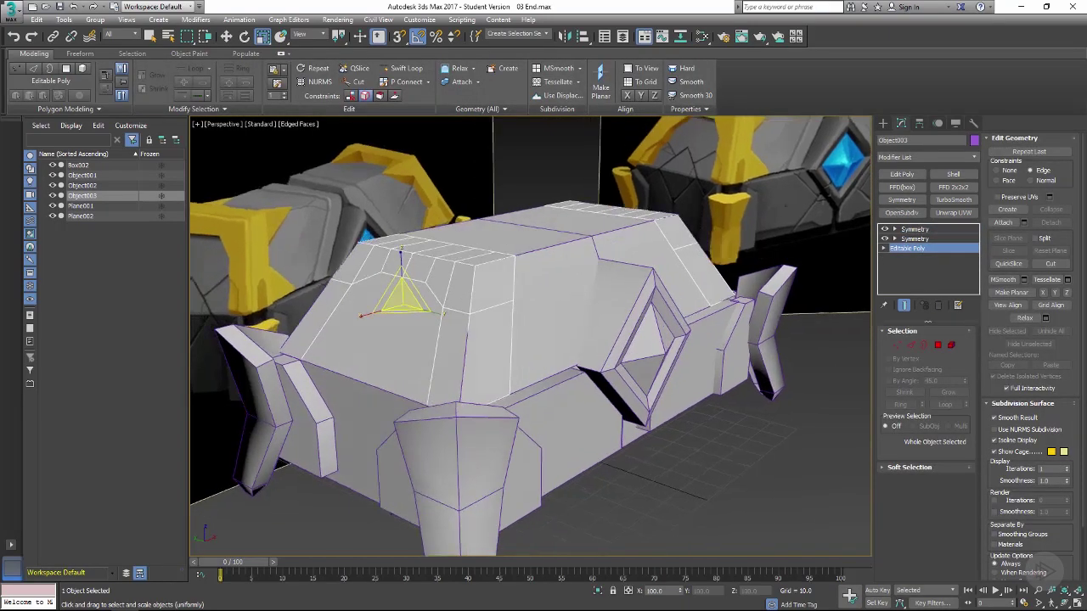
Collapse the trim object's two Symmetry modifiers into its Editable Poly.
left_click(913, 229)
right_click(913, 229)
left_click(957, 330)
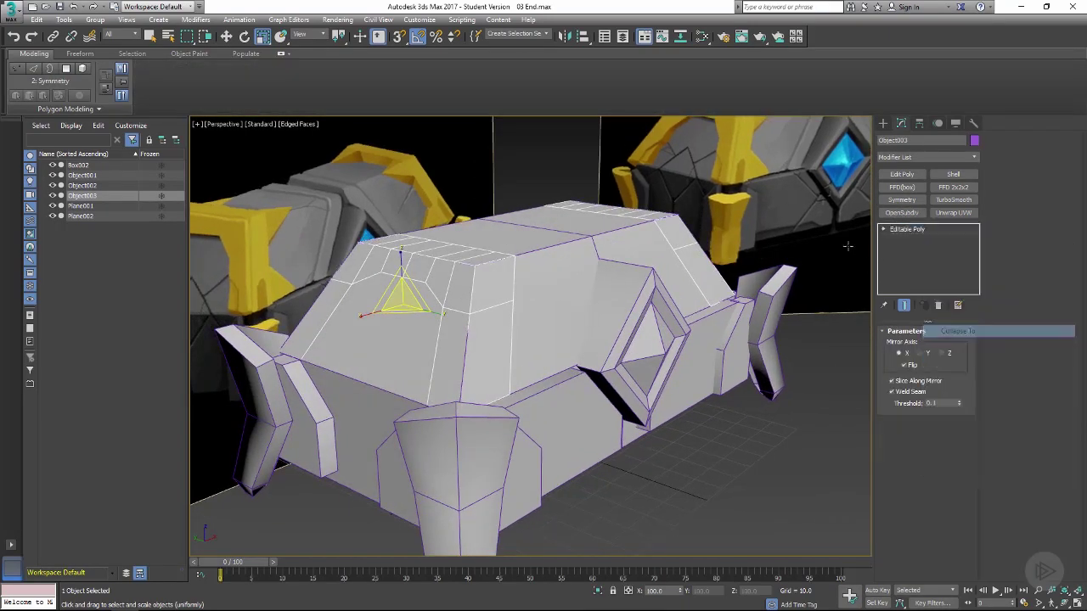
Attach the lid trim to the Box002 chest mesh at its Editable Poly level.
left_click(539, 259)
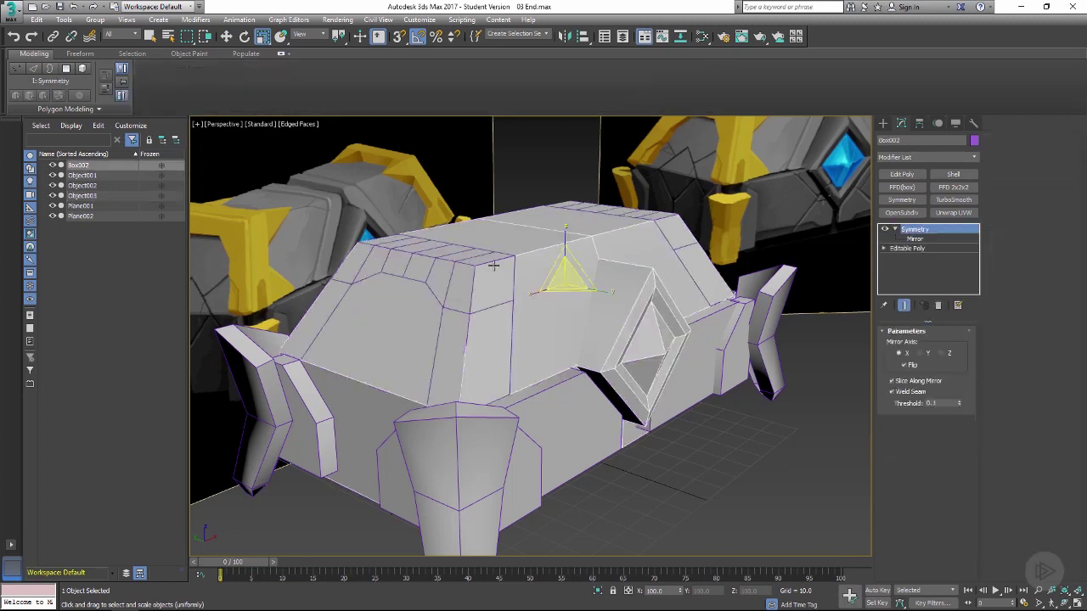
left_click(929, 248)
left_click(1004, 223)
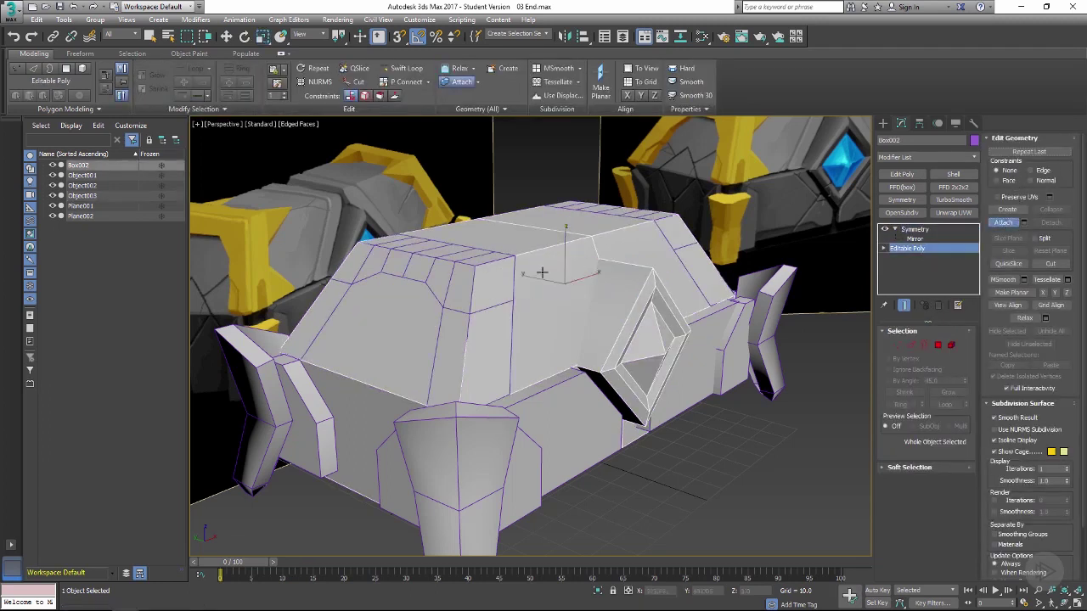
left_click(487, 280)
middle_click_drag(486, 280, 694, 295, "alt")
Select the lid and its trim as elements and scale them outward so they overhang the chest base.
key("w")
left_click(951, 344)
left_click(497, 255)
key("r")
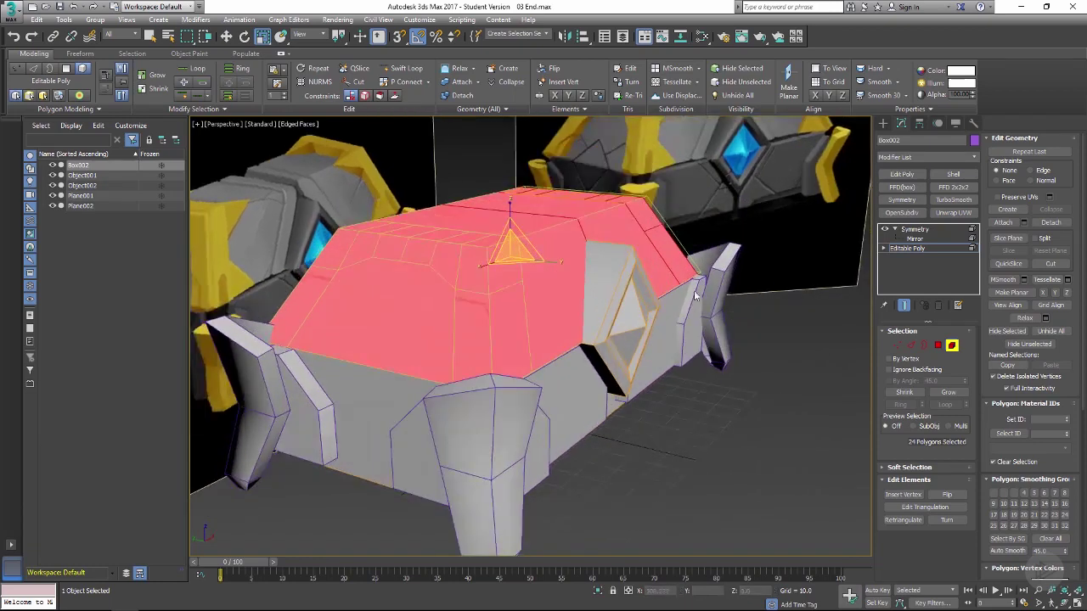
middle_click_drag(624, 265, 503, 305, "alt")
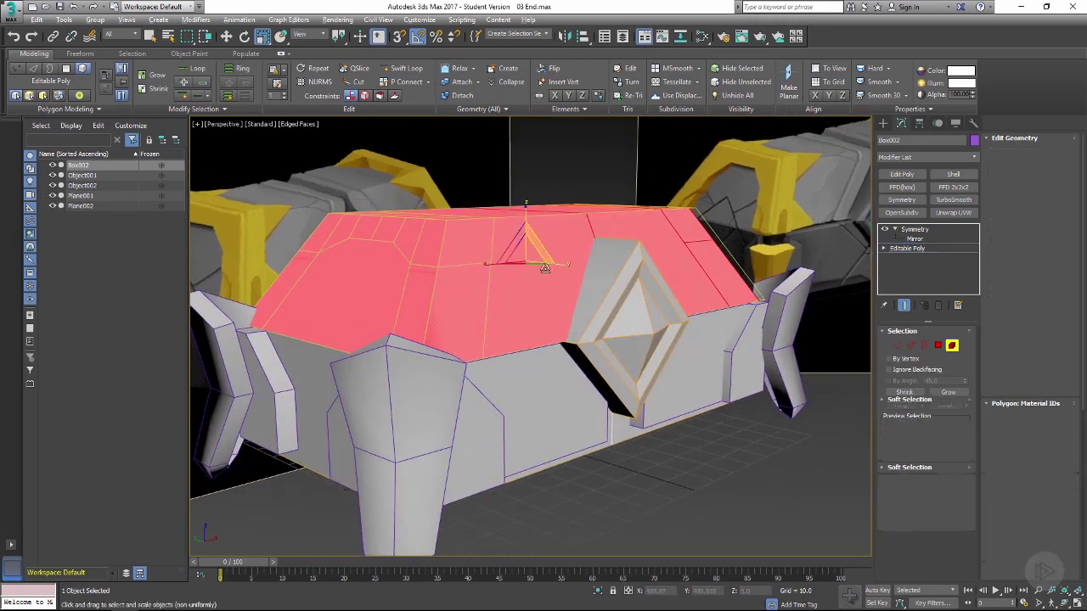
Isolate the chest mesh and inset the bottom polygon of the lid to form the underside of the overhang.
key("alt+q")
middle_click_drag(605, 270, 540, 214, "alt")
scroll(540, 212, "up", 4)
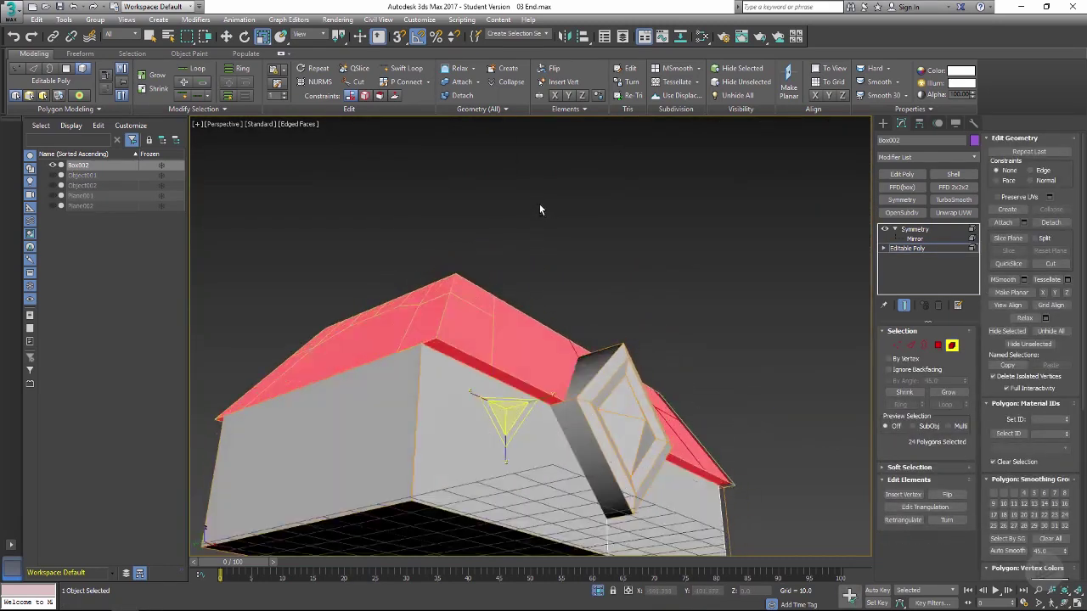
left_click(937, 346)
middle_click_drag(489, 364, 579, 304, "alt")
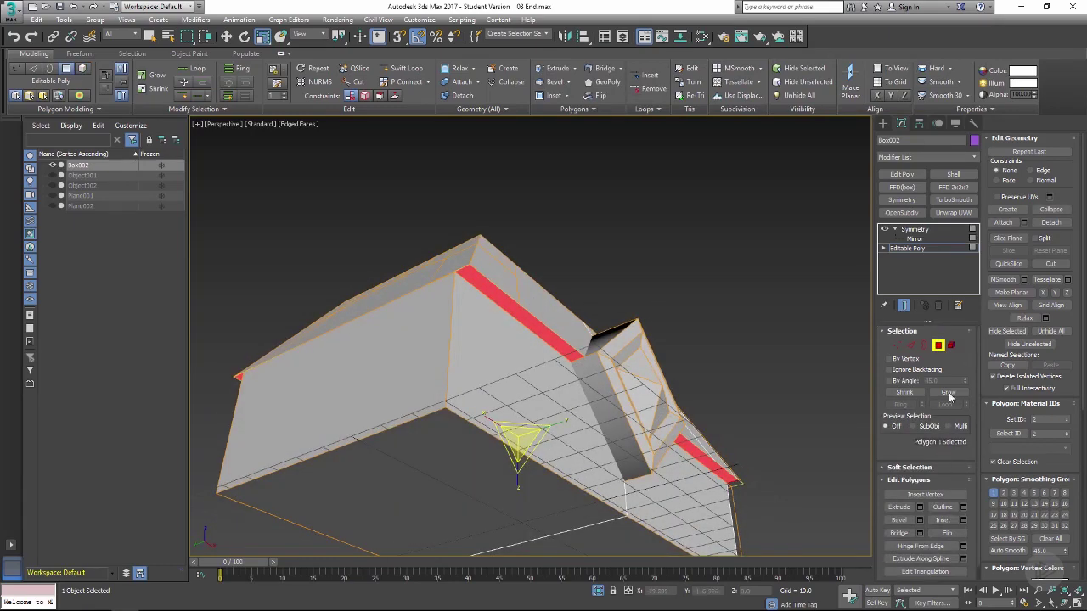
left_click(943, 519)
left_click_drag(510, 311, 505, 328)
middle_click_drag(513, 339, 519, 316, "alt")
key("r")
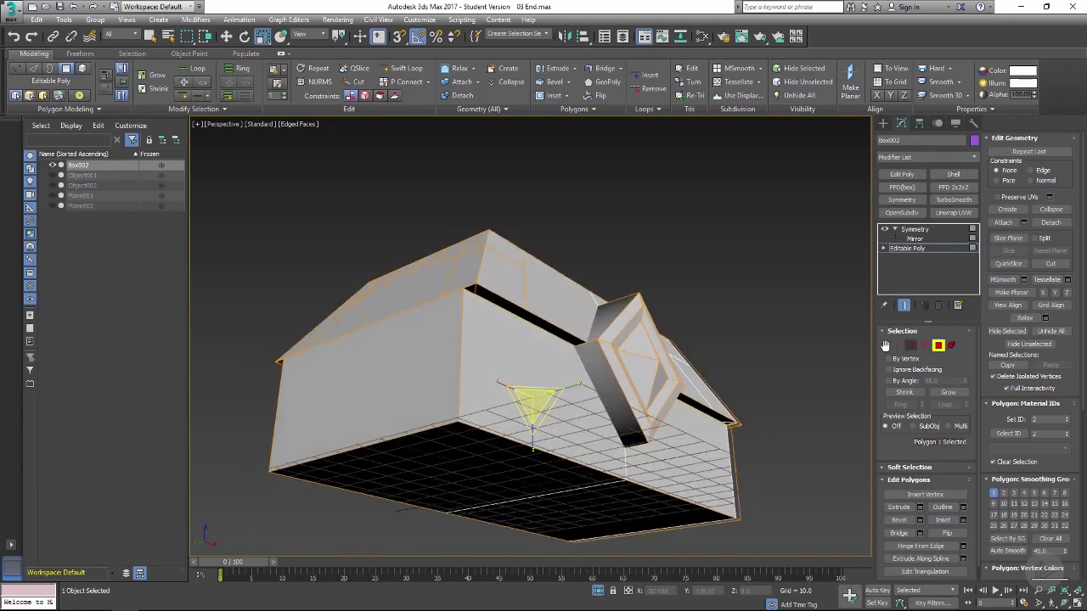
Try to raise the edges at the lower corners under the lid's overhang, then undo the move.
left_click(911, 346)
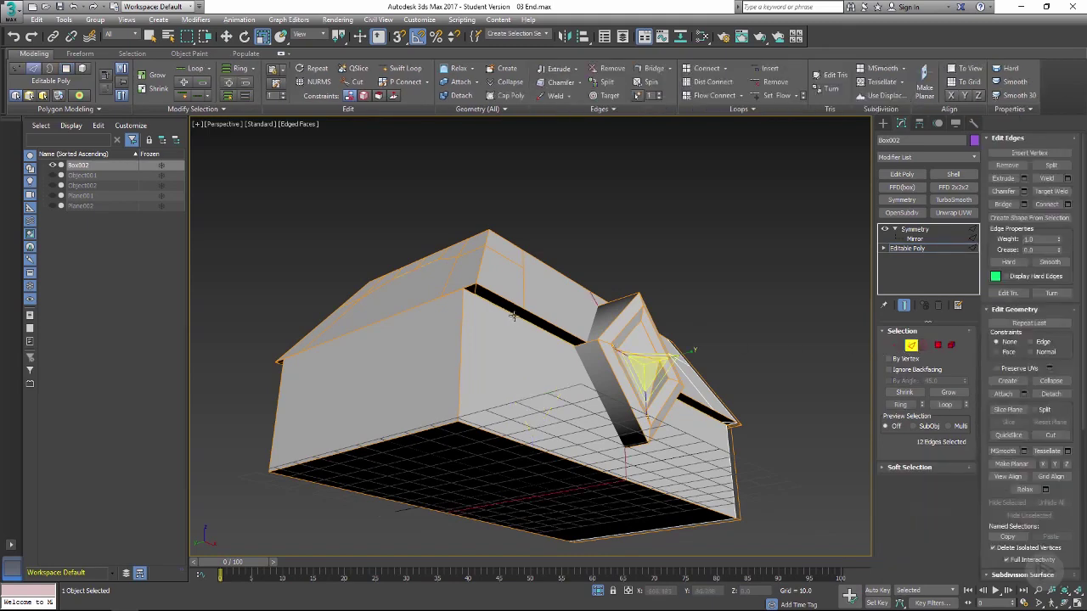
middle_click_drag(514, 315, 526, 317, "alt")
key("w")
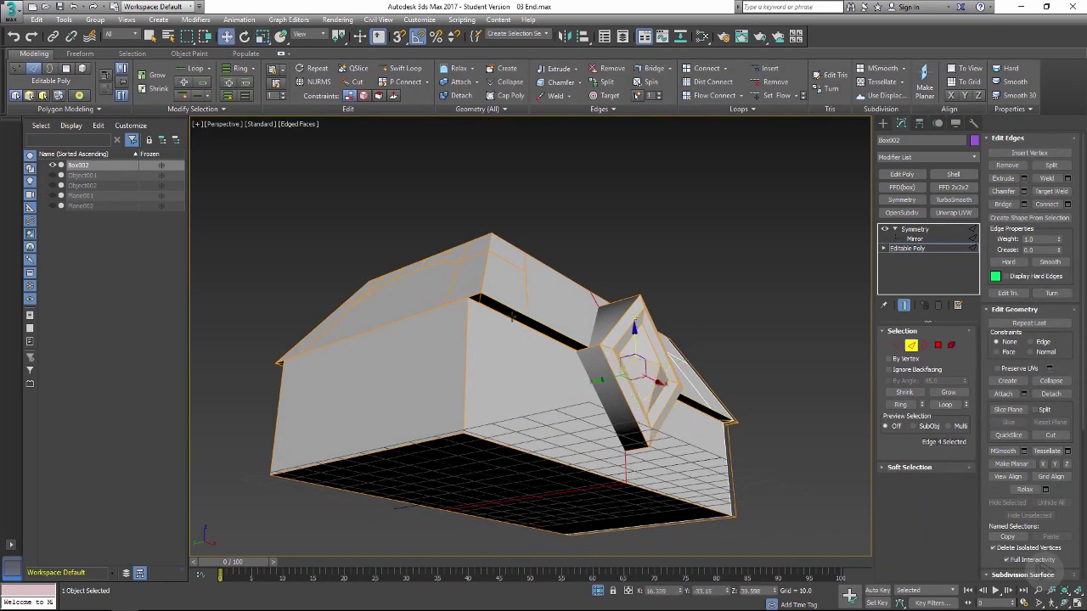
scroll(510, 313, "up", 3)
left_click(464, 299)
scroll(476, 300, "up", 2)
double_click(478, 301, "ctrl")
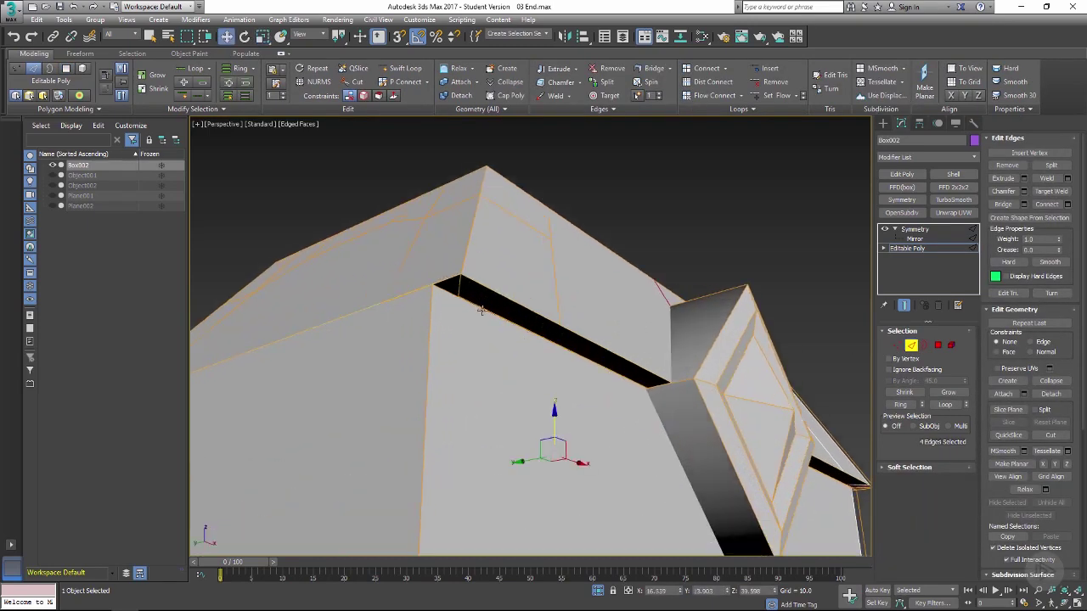
scroll(481, 304, "down", 2)
middle_click_drag(485, 309, 533, 388, "alt")
left_click_drag(541, 381, 540, 366)
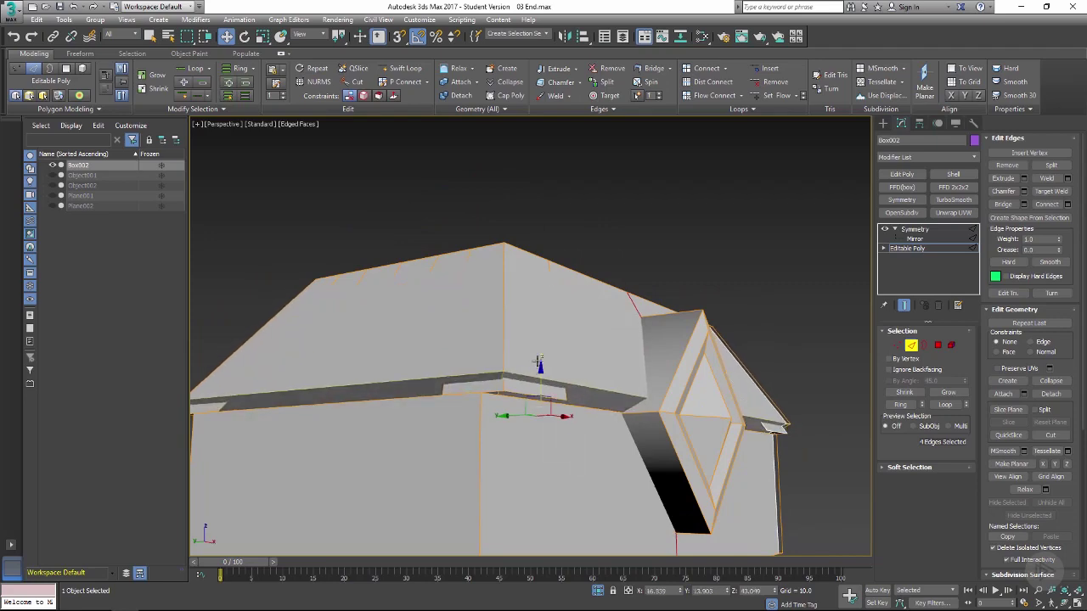
middle_click_drag(540, 367, 526, 339, "alt")
key("ctrl+z")
Select the lower rim edges around the lid's overhang and adjust their height along Z.
scroll(486, 344, "up", 4)
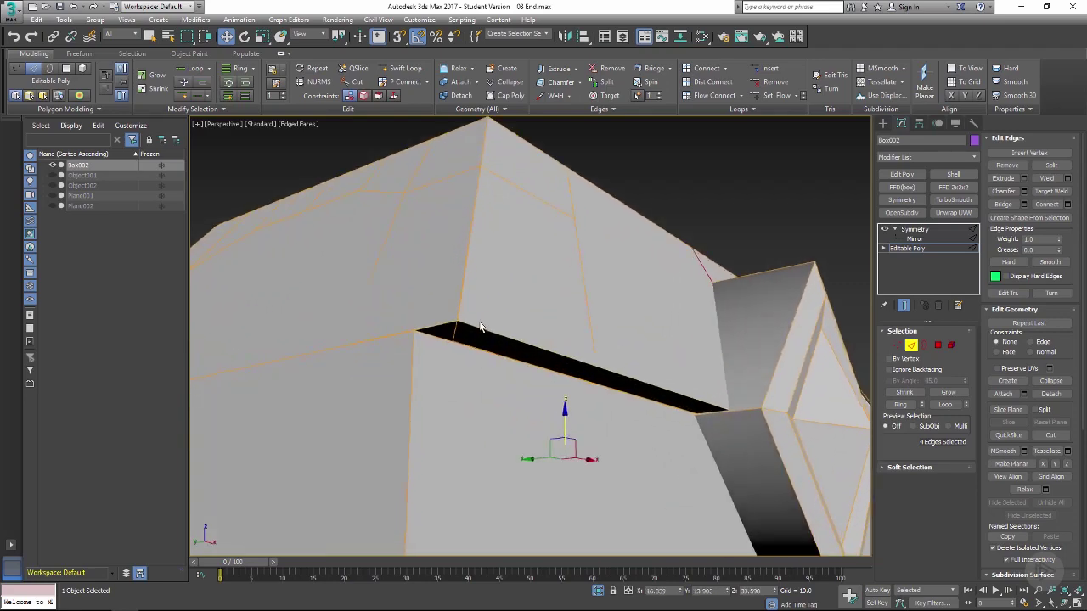
key("F3")
mouse_move(487, 324)
middle_mouse_down("alt")
mouse_move(527, 219)
mouse_move(531, 272)
mouse_move(486, 286)
mouse_move(476, 255)
mouse_move(442, 259)
mouse_move(299, 304)
mouse_move(354, 314)
mouse_move(256, 333)
middle_mouse_up("alt")
double_click(557, 242)
scroll(513, 280, "down", 3)
key("F3")
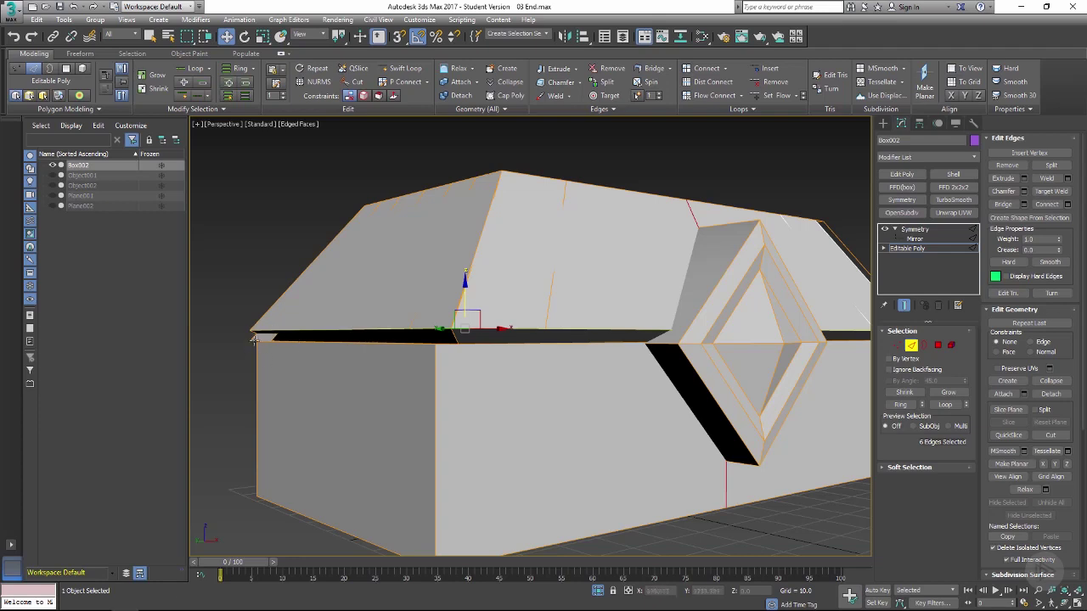
middle_click_drag(253, 339, 342, 328, "alt")
scroll(331, 318, "up", 5)
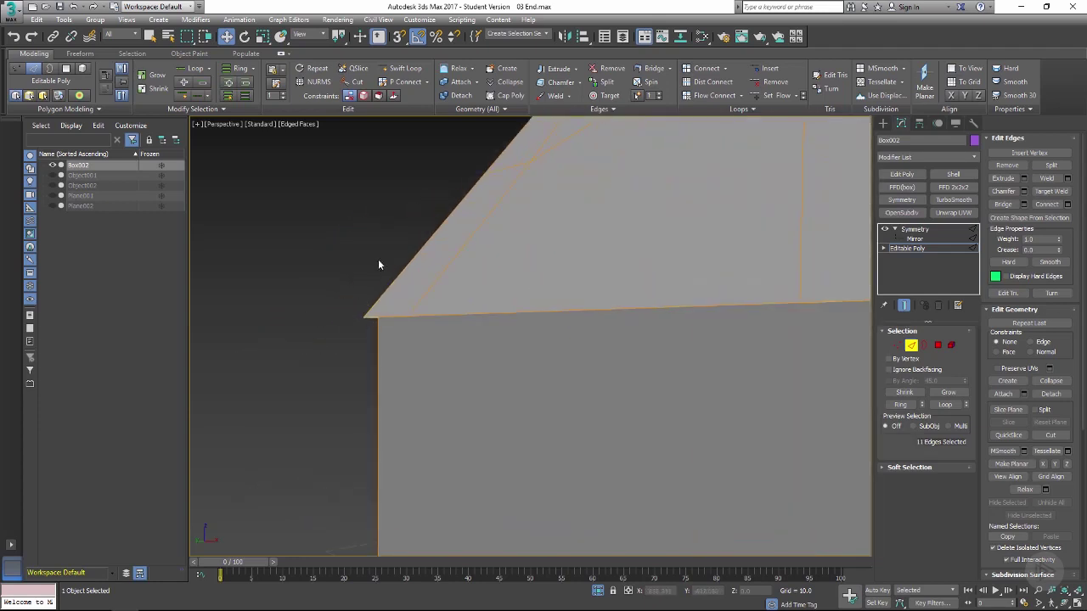
left_click_drag(440, 263, 443, 263, "alt")
scroll(446, 255, "down", 4)
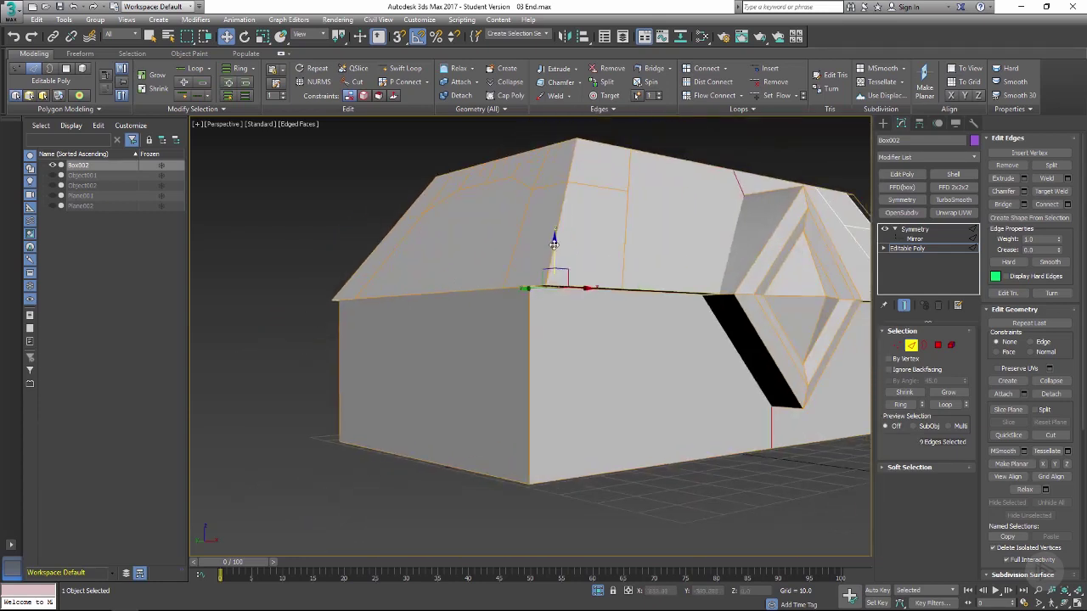
left_click_drag(553, 243, 553, 250)
Try to reposition the rim edges at the lid's far corner, then undo the change.
mouse_move(553, 250)
middle_mouse_down("alt")
mouse_move(575, 251)
mouse_move(568, 236)
middle_mouse_up("alt")
scroll(433, 292, "up", 4)
middle_click_drag(341, 277, 419, 272)
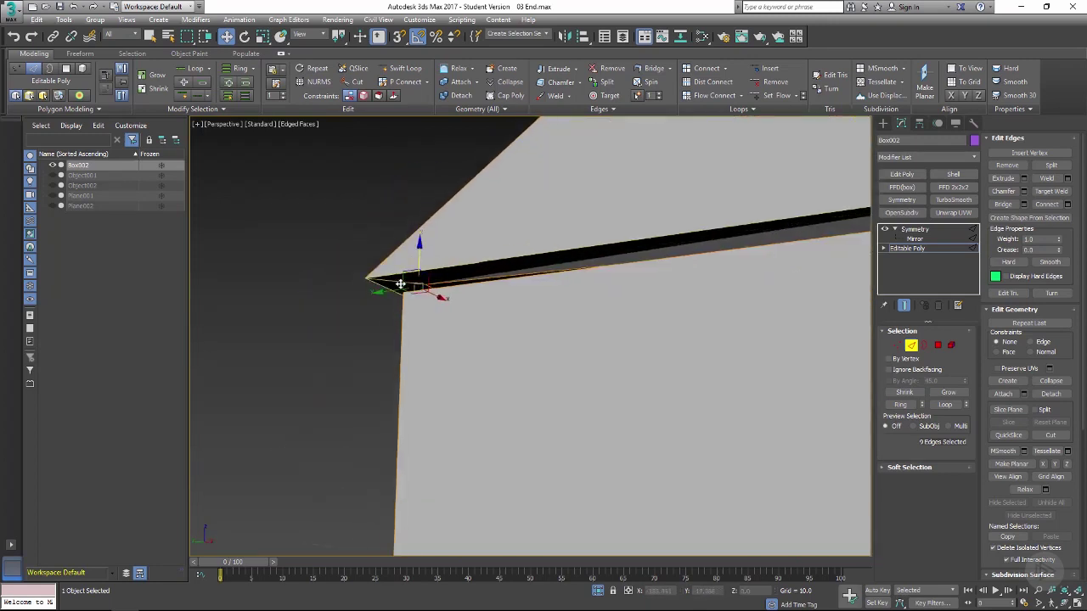
left_click_drag(400, 283, 389, 301)
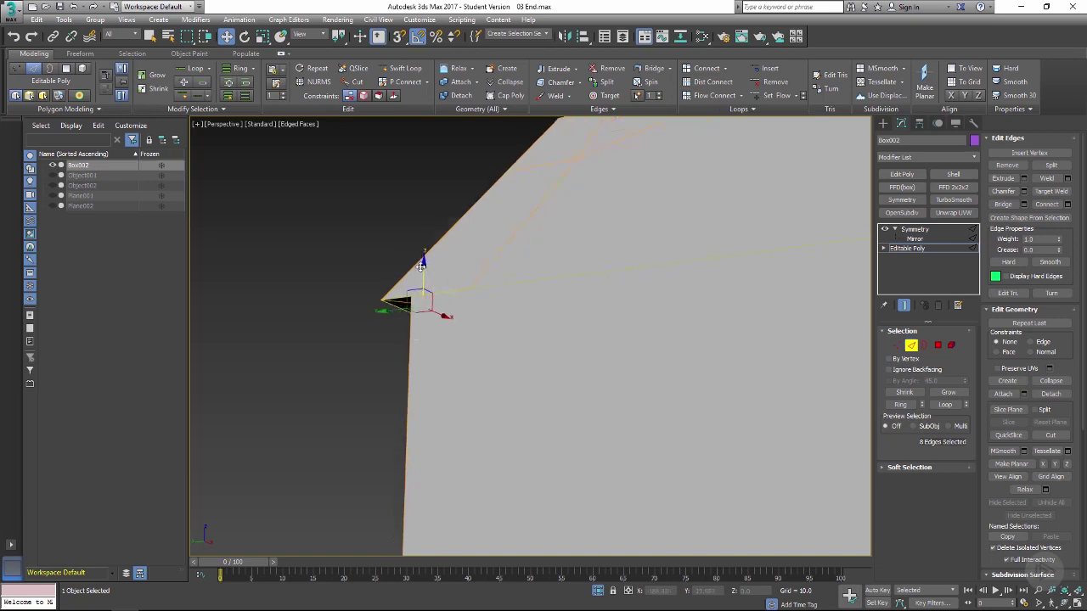
key("ctrl+z")
Bring back the legs and reference planes and fine-tune the height of the selected lid edges along Z.
middle_click_drag(442, 289, 346, 309, "alt")
scroll(478, 297, "down", 3)
key("z")
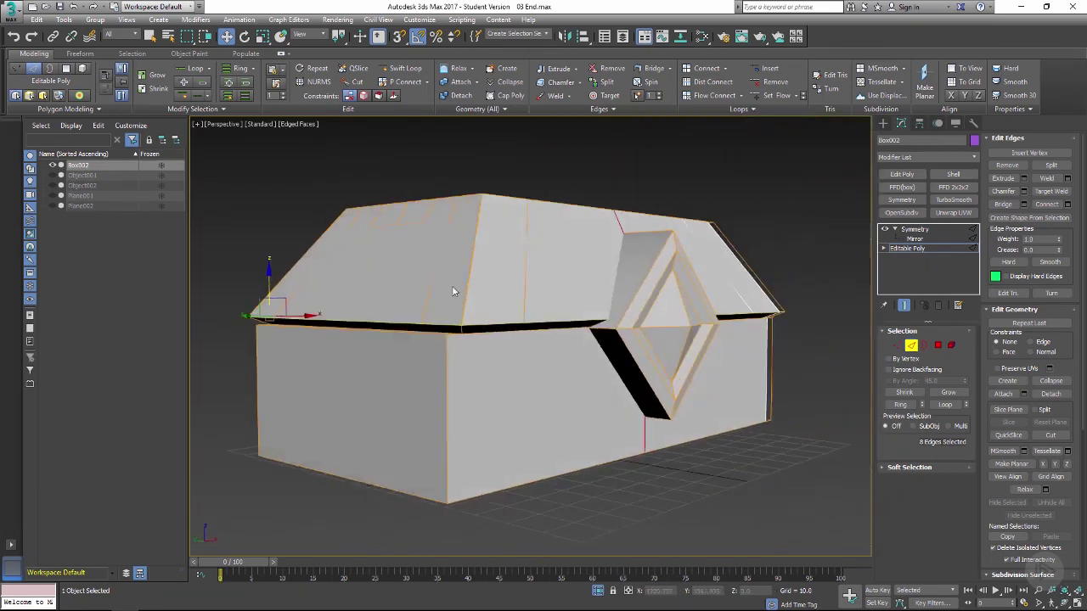
left_click(597, 592)
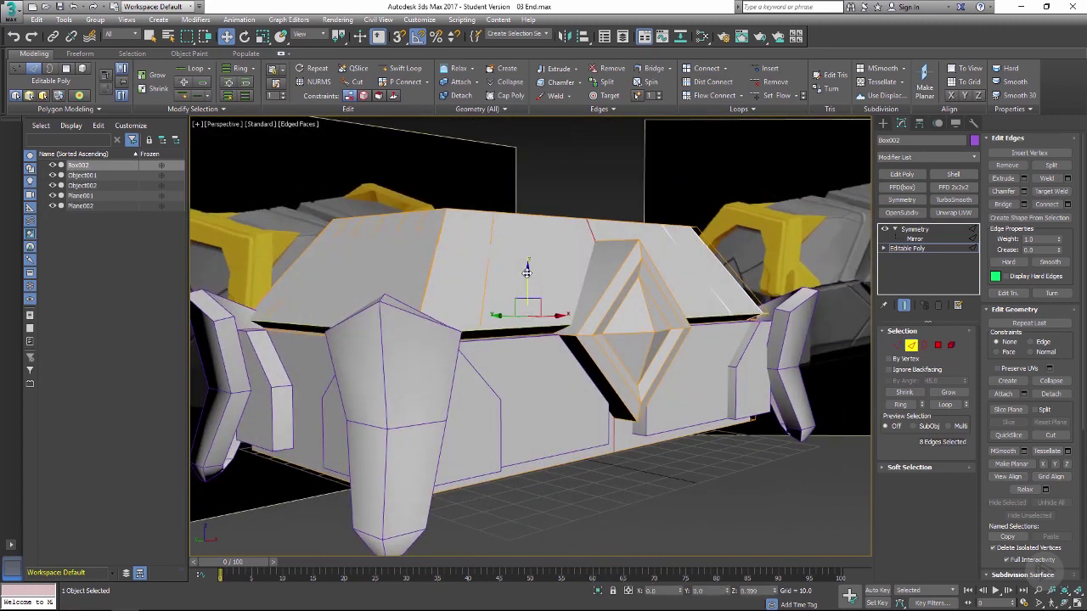
middle_click_drag(527, 270, 611, 281, "alt")
middle_click_drag(352, 336, 498, 333, "alt")
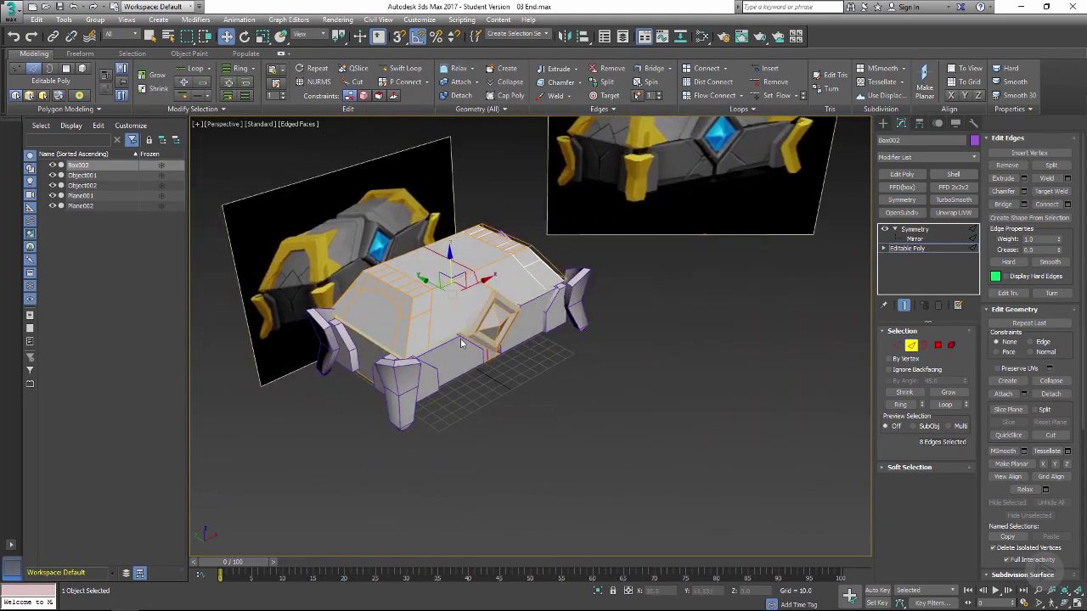
key("alt+q")
scroll(488, 316, "up", 2)
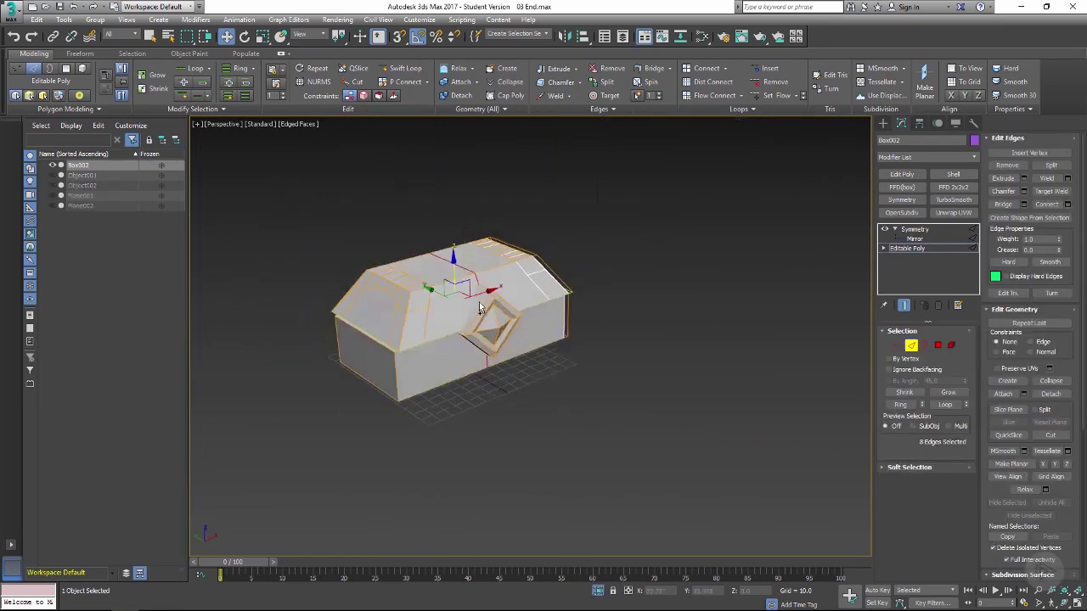
key("alt+q")
scroll(457, 266, "up", 4)
left_click_drag(455, 265, 456, 269)
Compare the lid's shape and overhang with the chest reference images, with and without the edge display.
middle_click_drag(450, 284, 449, 246, "alt")
key("F4")
middle_click_drag(405, 314, 406, 344, "alt")
key("F4")
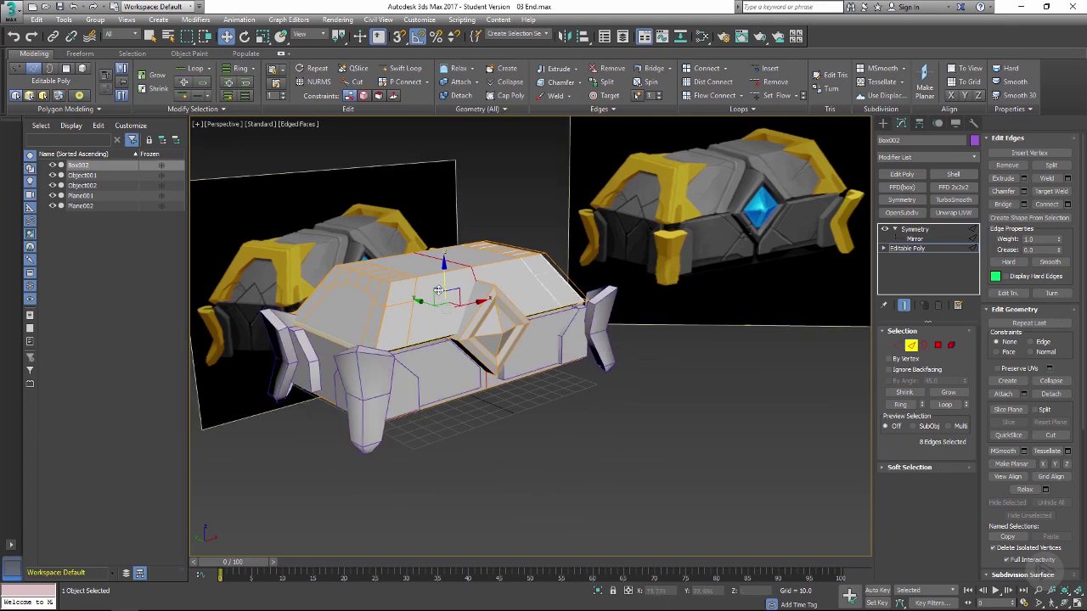
middle_click_drag(383, 333, 751, 272, "alt")
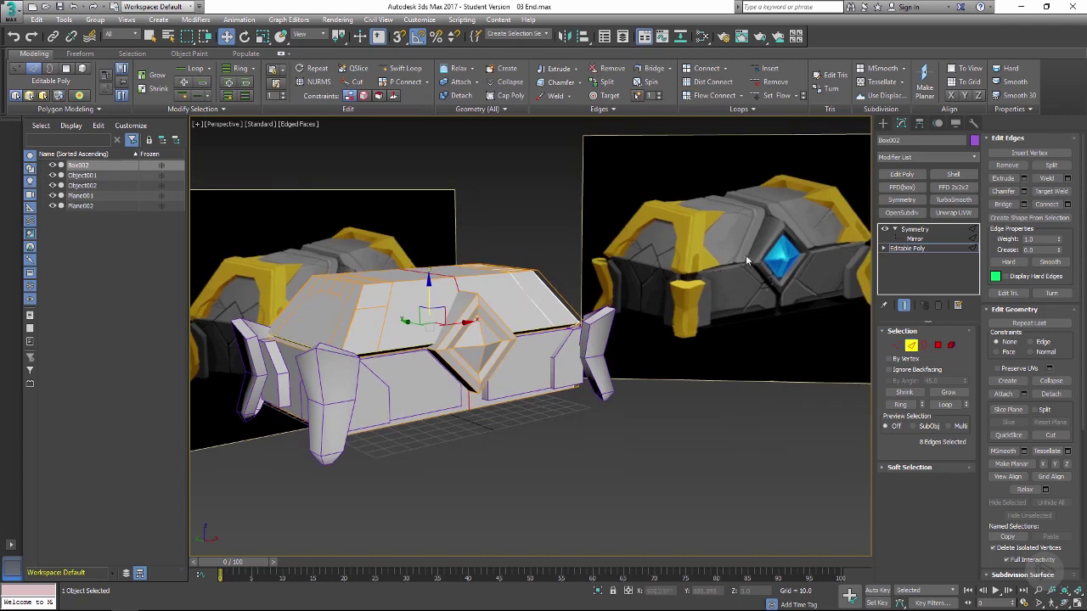
middle_click_drag(483, 313, 542, 322, "alt")
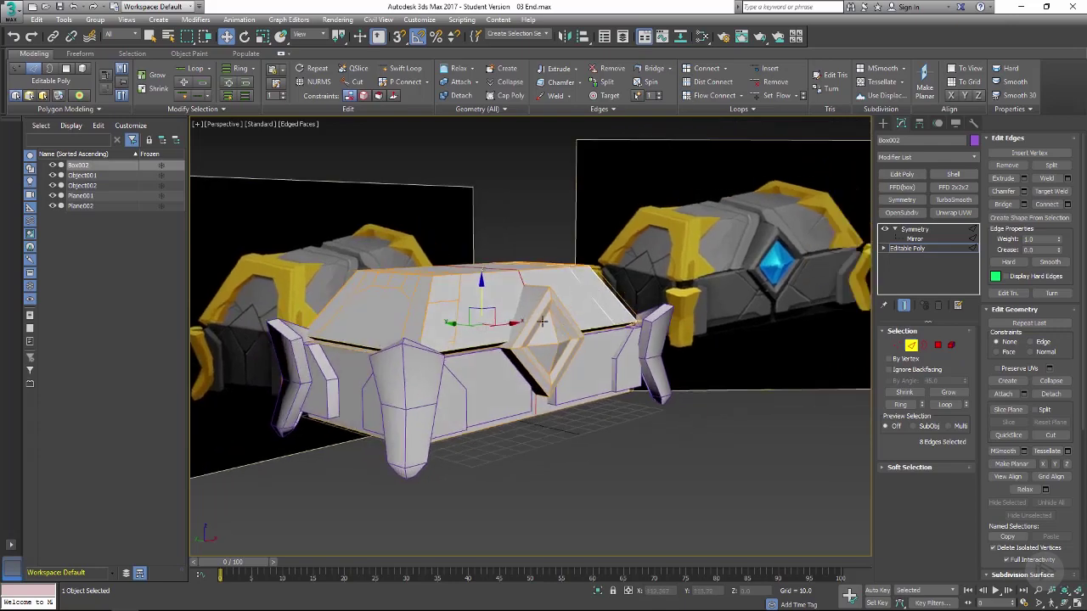
middle_click_drag(498, 357, 632, 287, "alt")
Pick only the raised trim band element on the lid's ends and detach it as a separate object.
left_click(917, 248)
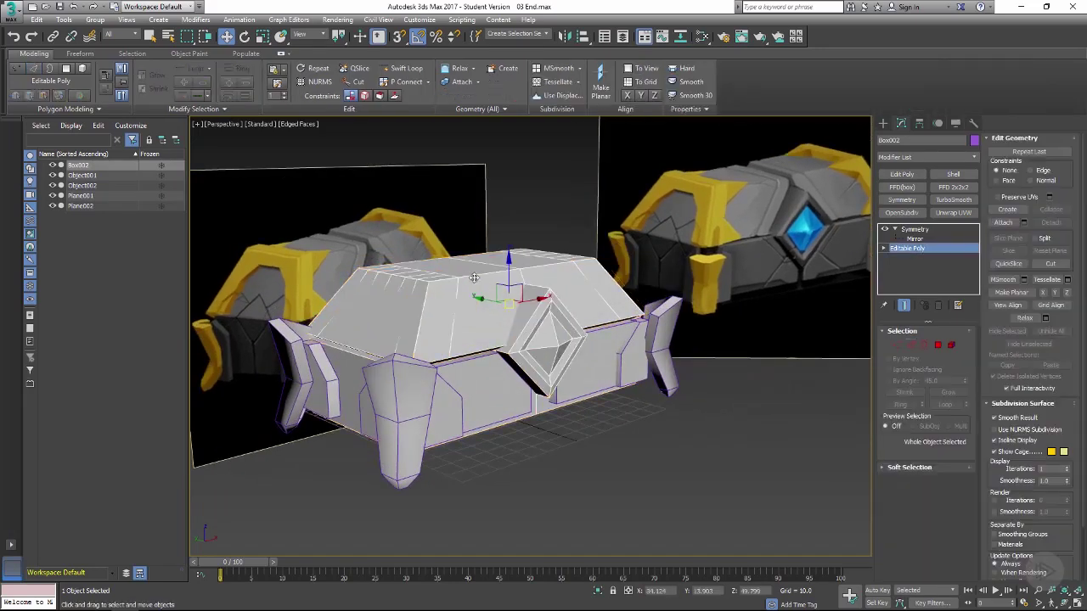
left_click(951, 345)
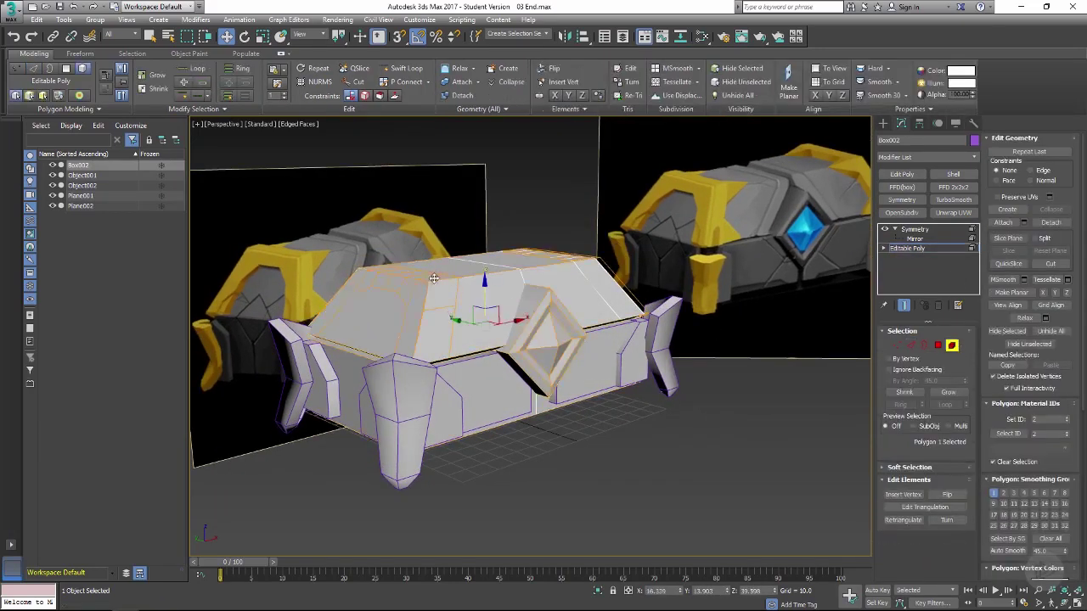
left_click(421, 277)
left_click(417, 276)
left_click(414, 279)
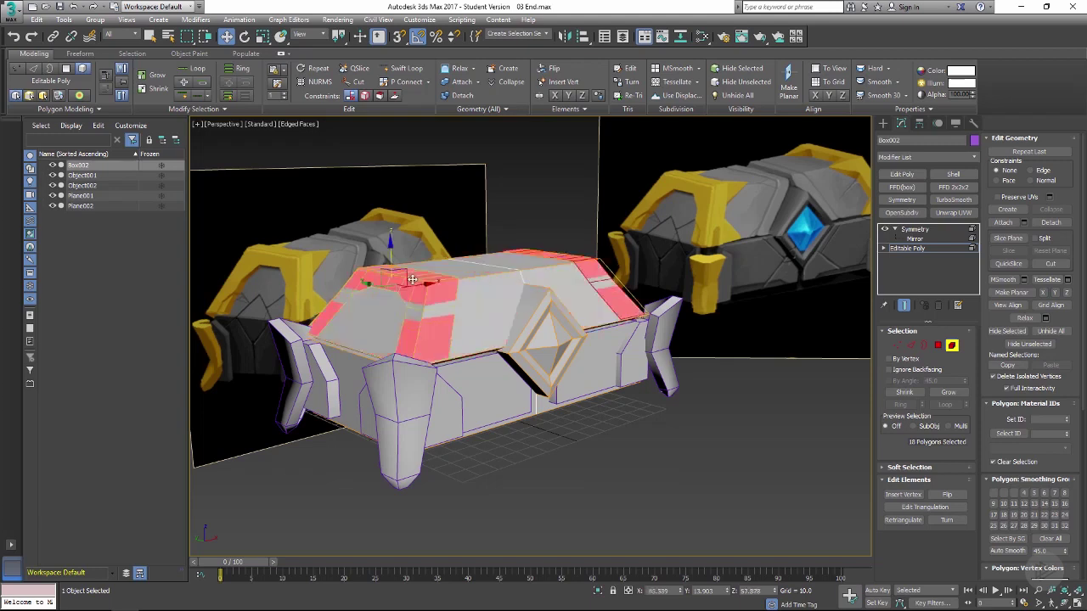
key("ctrl+z")
key("ctrl+z")
left_click(408, 282)
left_click(408, 282)
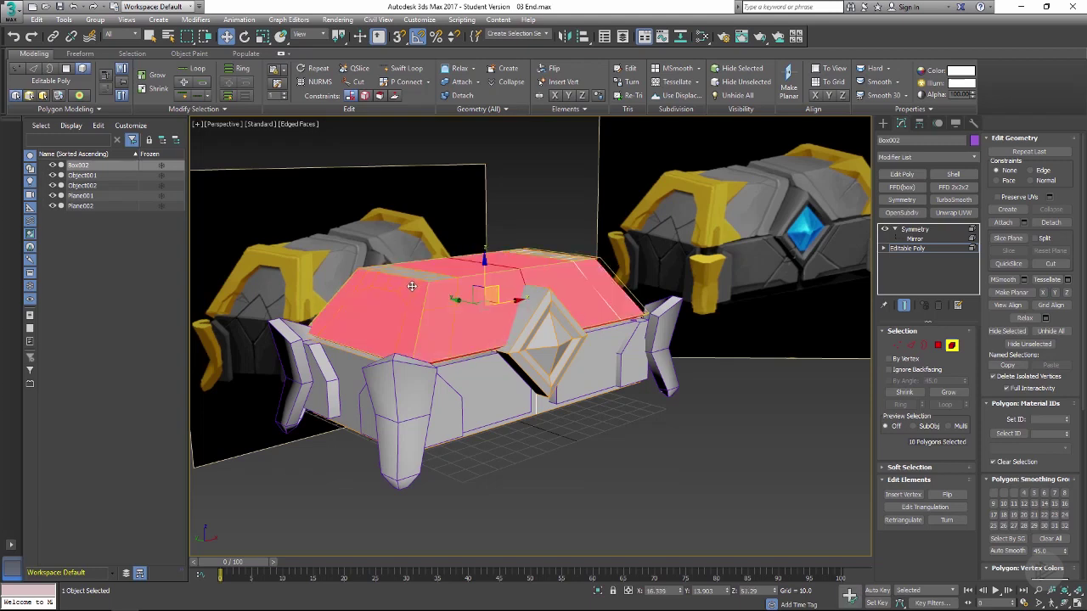
left_click(412, 286)
middle_click_drag(421, 287, 420, 279, "alt")
left_click_drag(390, 257, 391, 252)
key("ctrl+z")
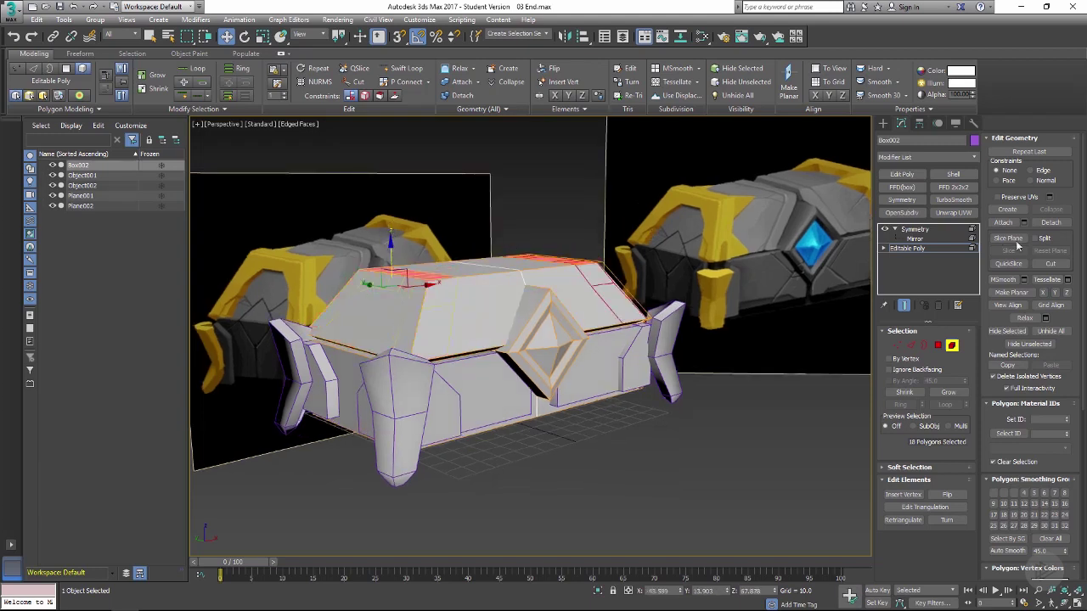
left_click(1050, 223)
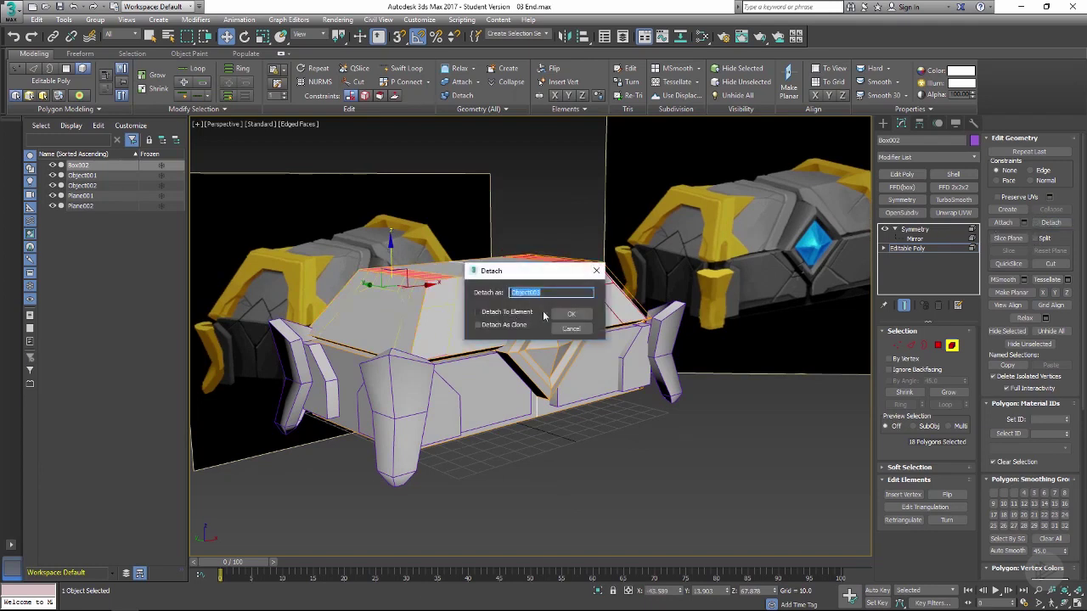
left_click(577, 317)
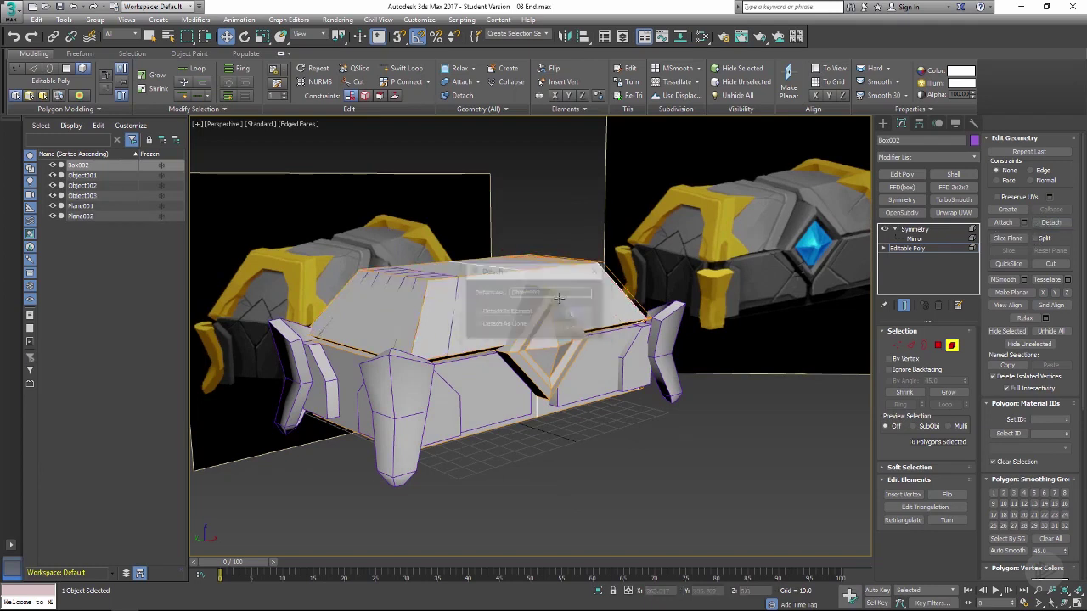
Select the detached trim band and add a Symmetry modifier mirrored on the X axis with Flip on.
left_click(919, 249)
left_click(539, 253)
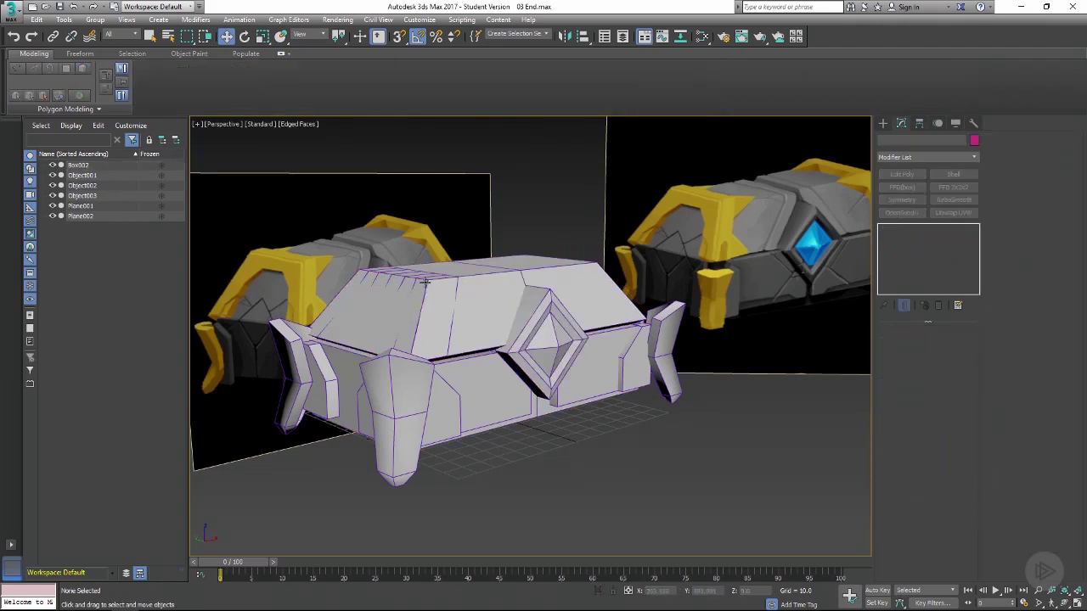
left_click(425, 283)
left_click(417, 273)
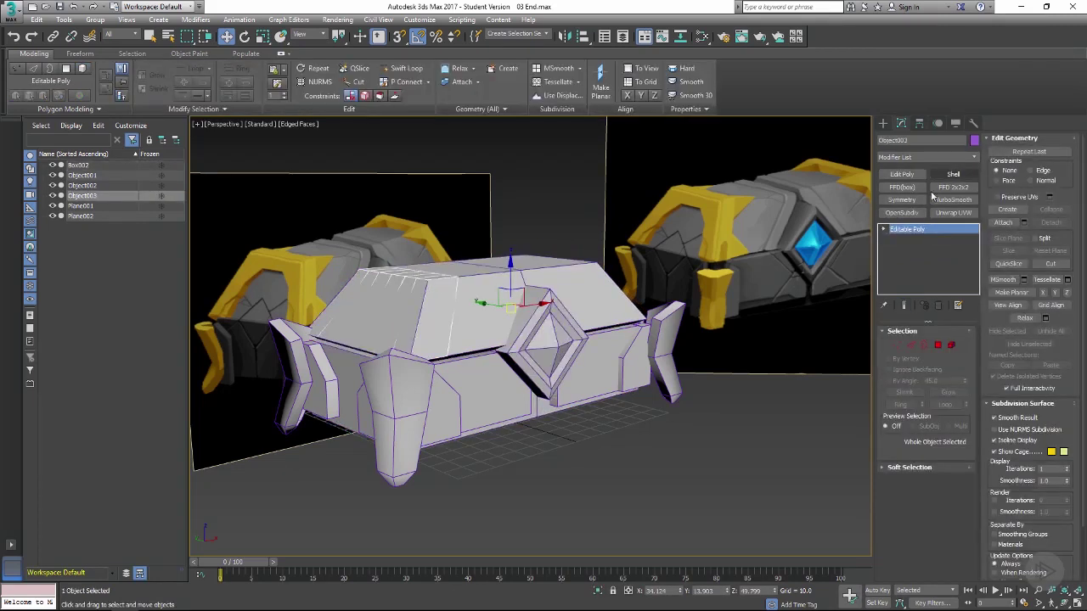
left_click(902, 200)
left_click(920, 352)
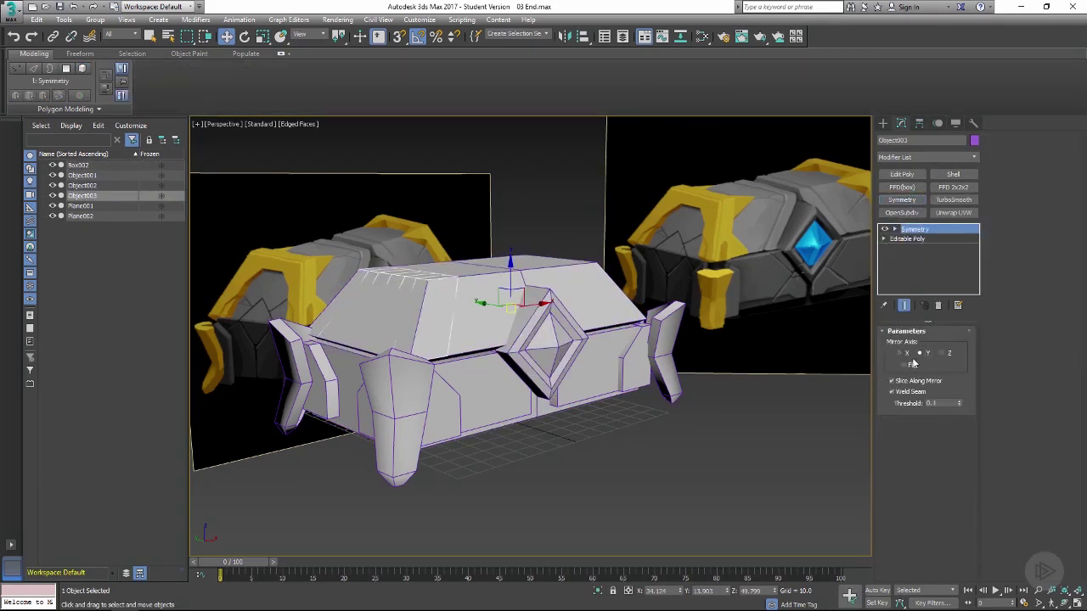
left_click(901, 353)
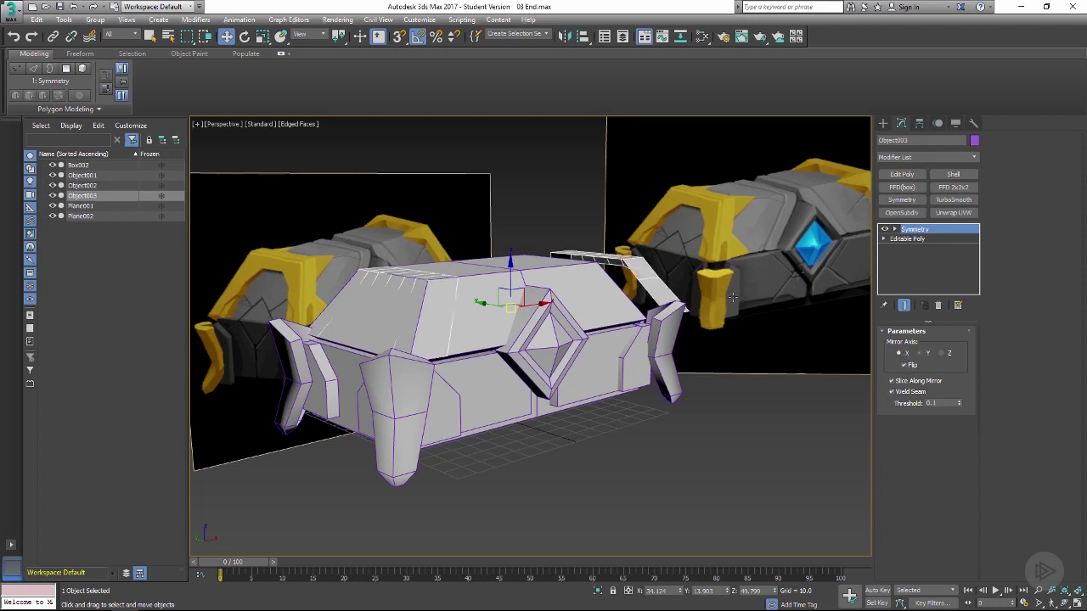
Align the trim's symmetry with the chest body using X and Z Position and the target's Center.
middle_click_drag(732, 297, 843, 253, "alt")
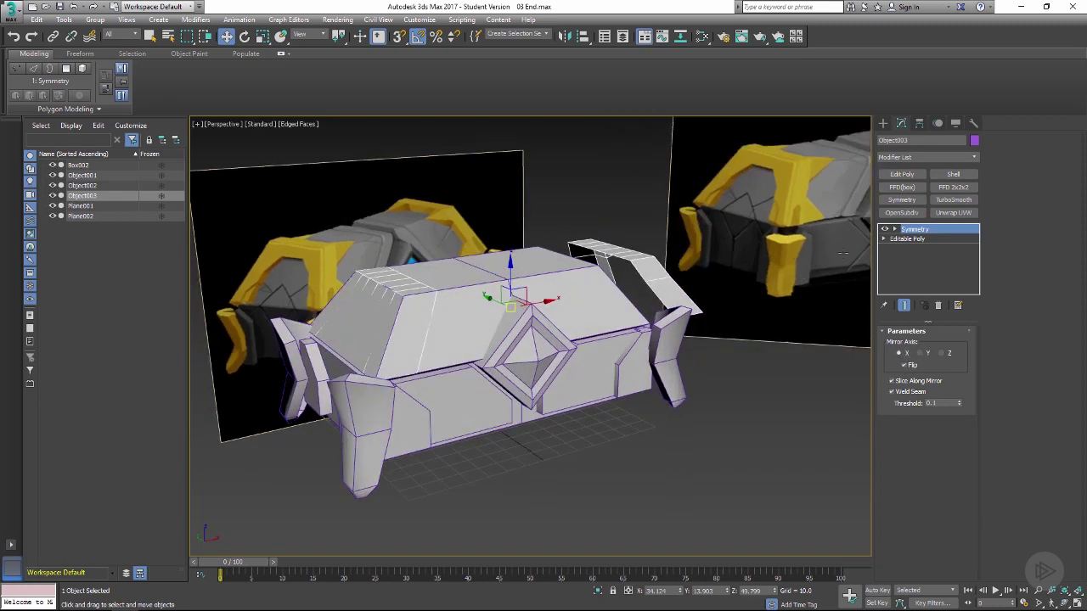
left_click(584, 37)
left_click(542, 269)
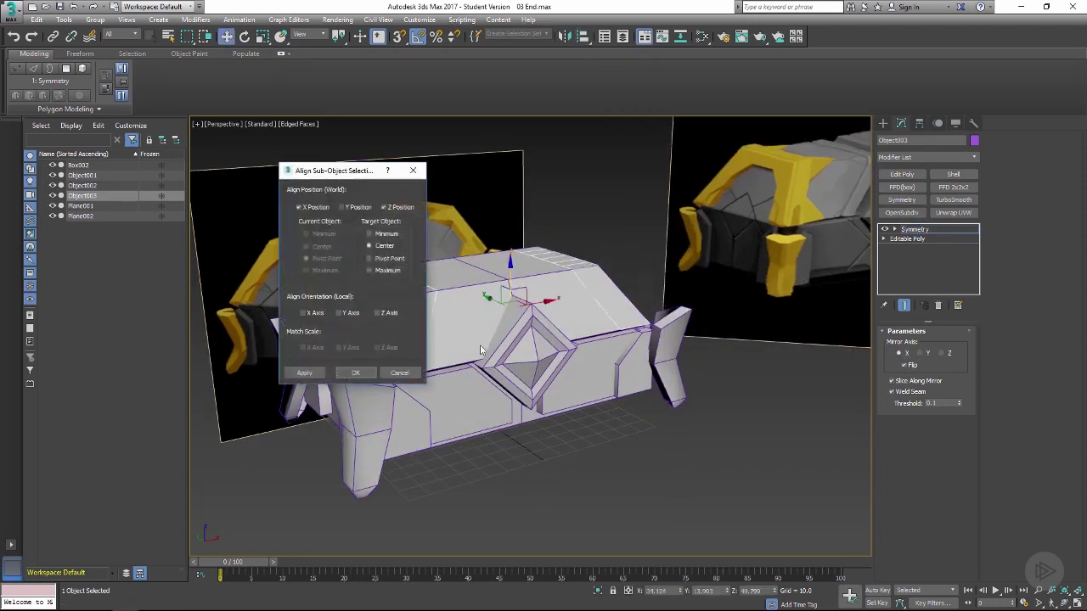
left_click(370, 370)
Center the trim object's pivot on its own geometry.
middle_click_drag(567, 294, 658, 262, "alt")
left_click(919, 123)
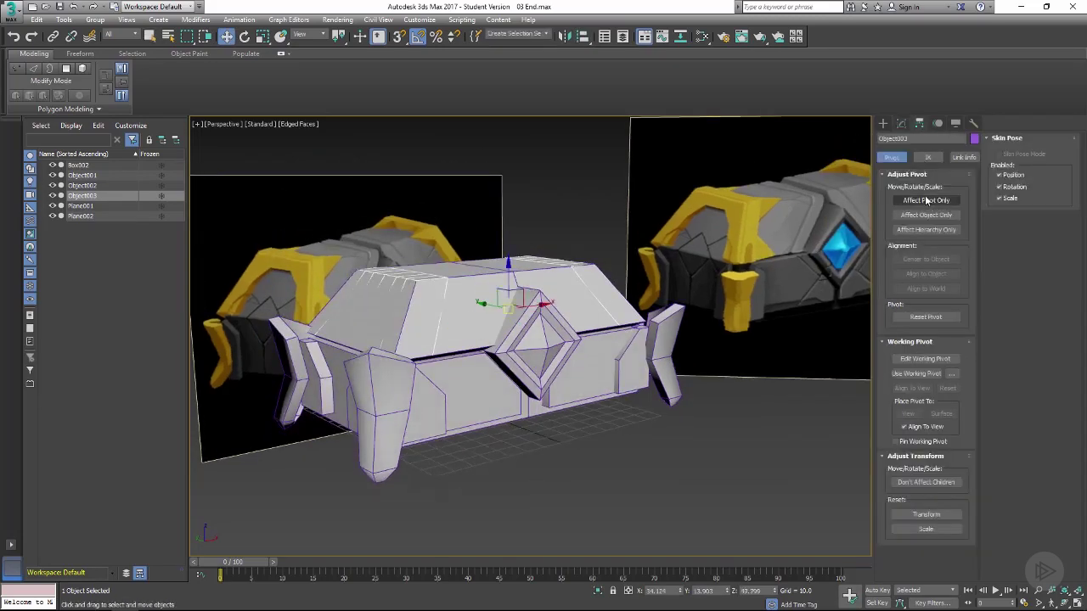
left_click(926, 200)
left_click(926, 200)
middle_click_drag(544, 340, 510, 340, "alt")
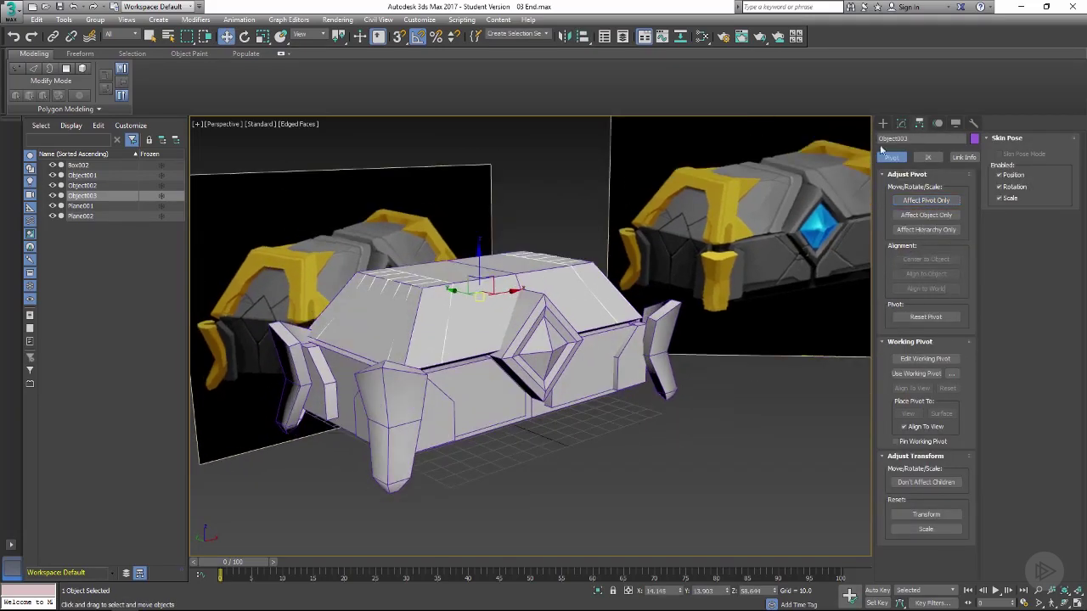
left_click(902, 123)
Add a Shell modifier with an Outer Amount of 3.21 to give the mirrored lid trim thickness.
middle_click_drag(552, 255, 514, 256, "alt")
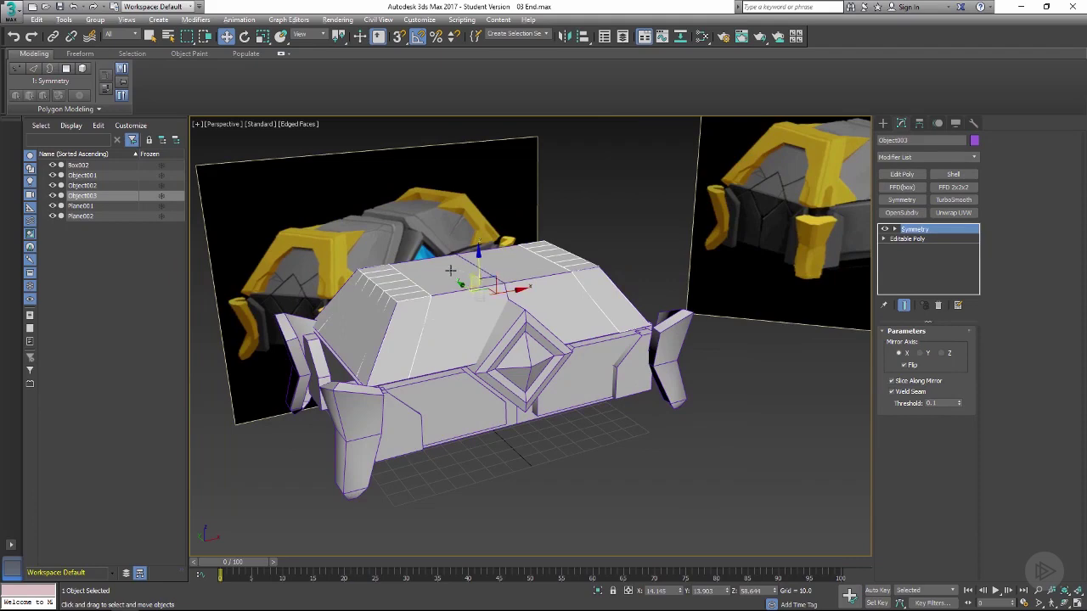
key("alt")
middle_click_drag(553, 258, 543, 289, "alt")
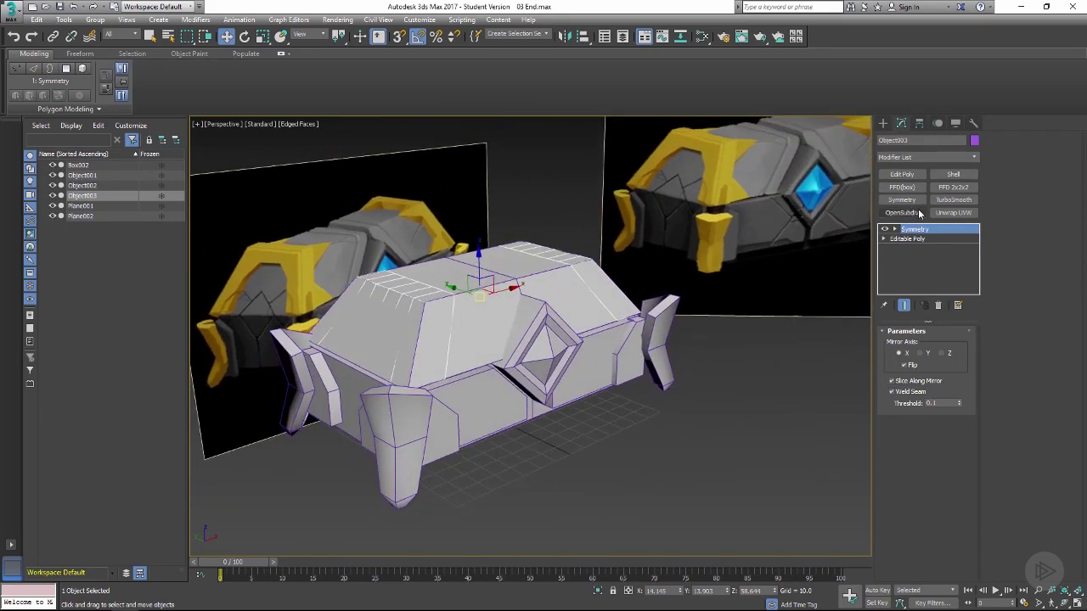
middle_click_drag(661, 235, 620, 247, "alt")
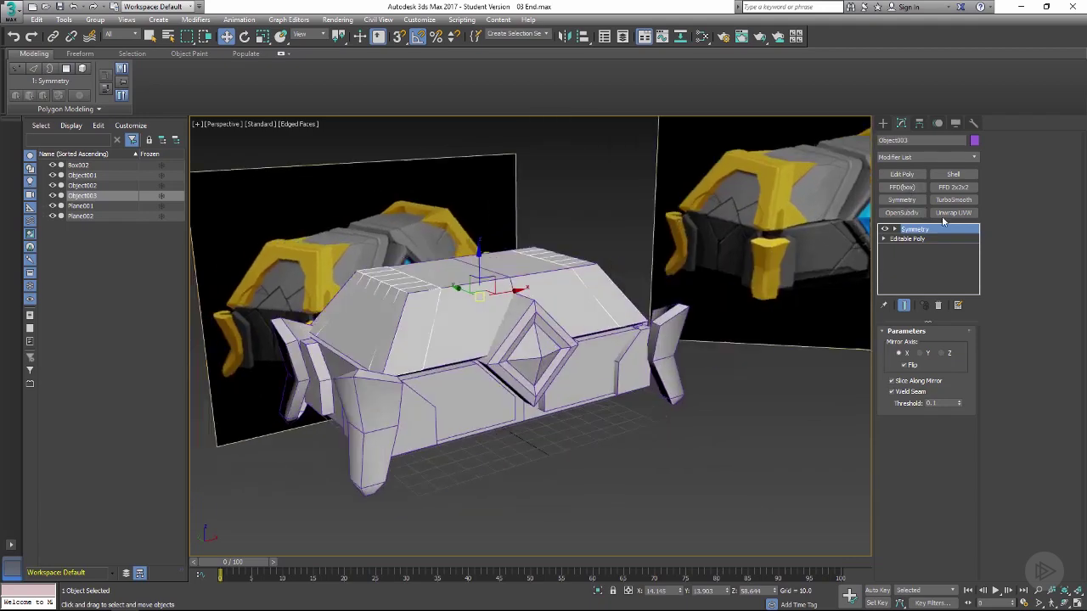
left_click(952, 174)
middle_click_drag(637, 307, 599, 316, "alt")
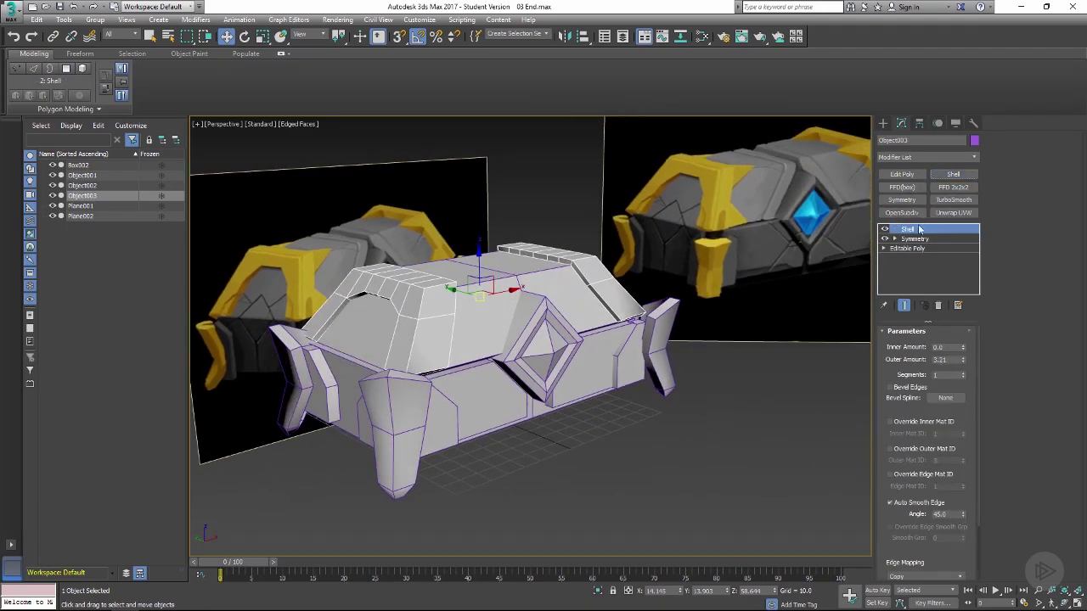
middle_click_drag(682, 224, 720, 203, "alt")
Select the main chest body and pick the lengthwise edges running across its lid at edge level.
left_click(545, 279)
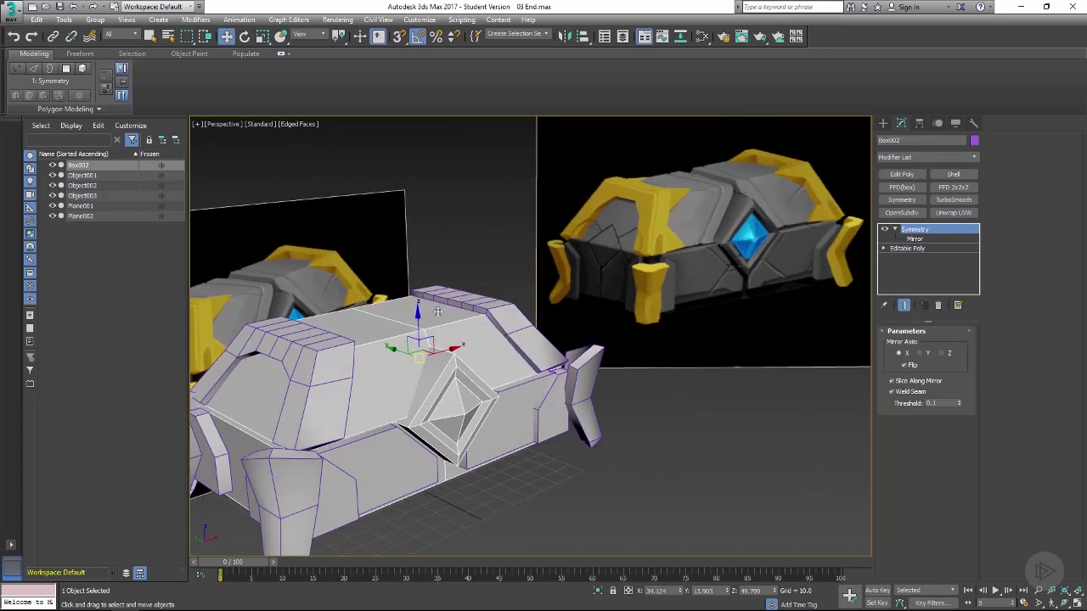
middle_click_drag(438, 312, 417, 308, "alt")
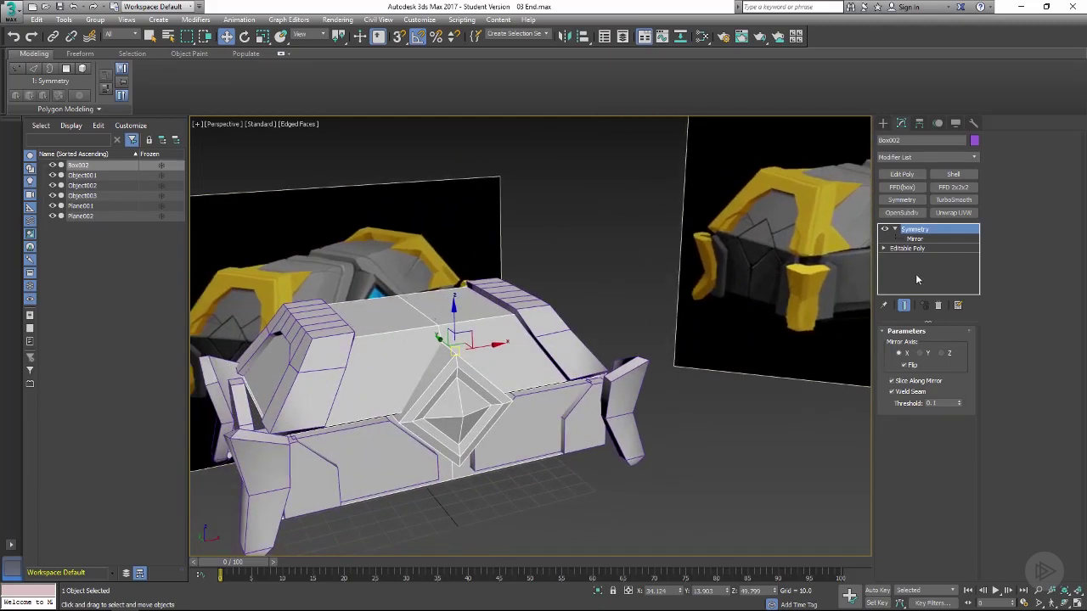
left_click(906, 251)
key("2")
middle_click_drag(433, 313, 435, 274)
left_click(525, 302)
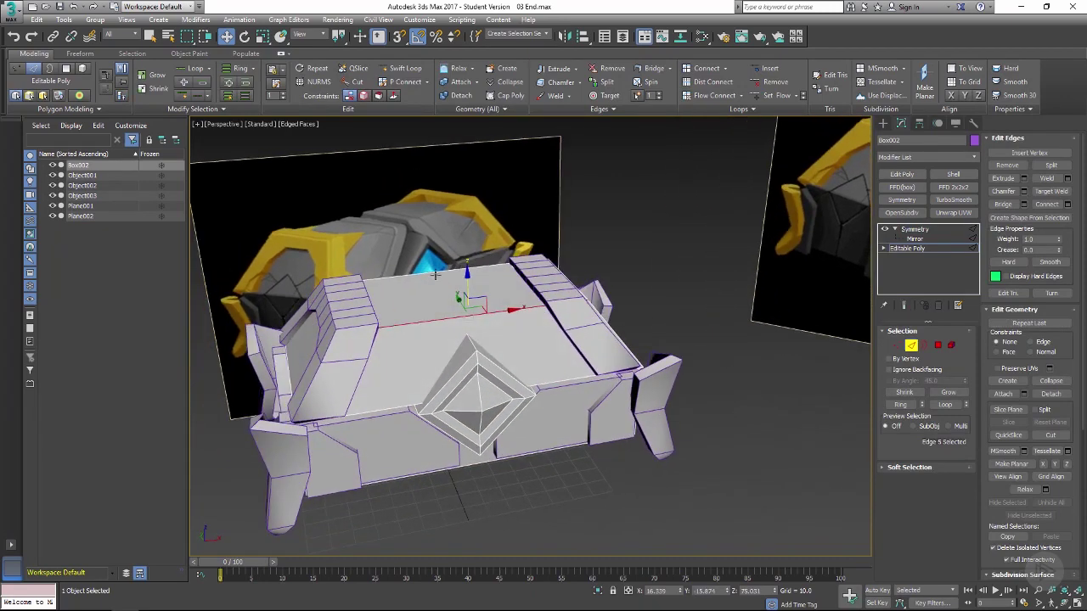
left_click(434, 273, "ctrl")
left_click_drag(500, 304, 510, 306)
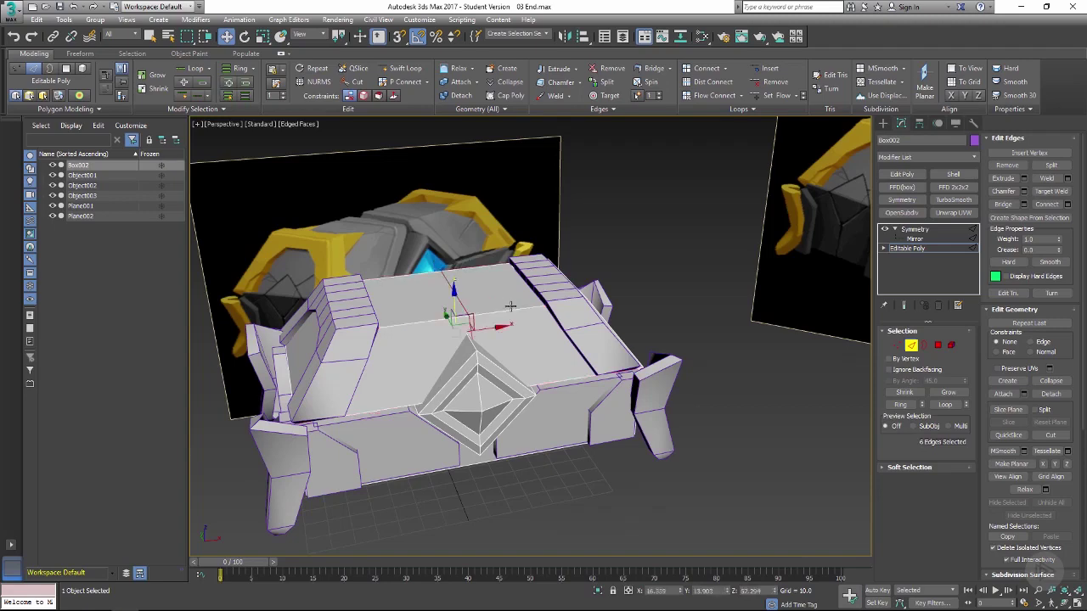
scroll(502, 303, "up", 4)
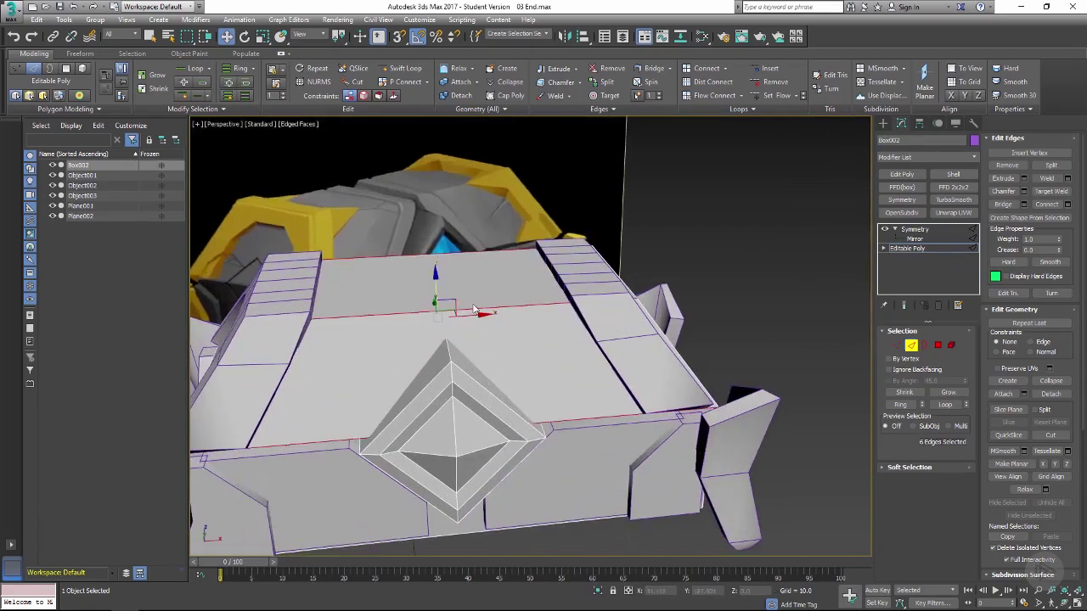
scroll(476, 310, "up", 2)
scroll(475, 310, "down", 3)
Collapse the chest body's Symmetry modifier into a single Editable Poly.
left_click(923, 247)
left_click(914, 229)
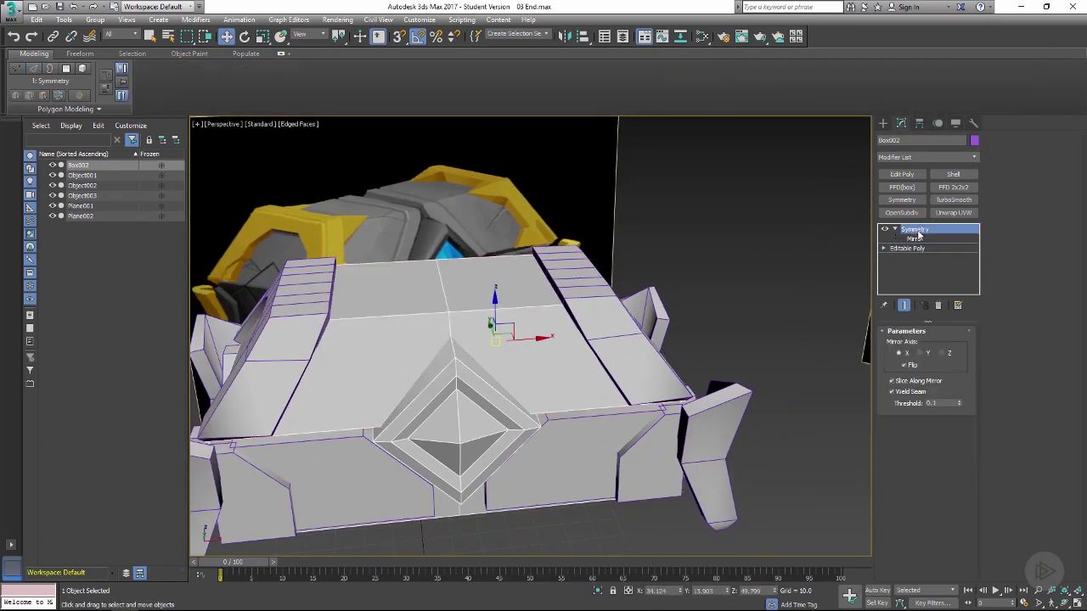
right_click(918, 230)
left_click(952, 331)
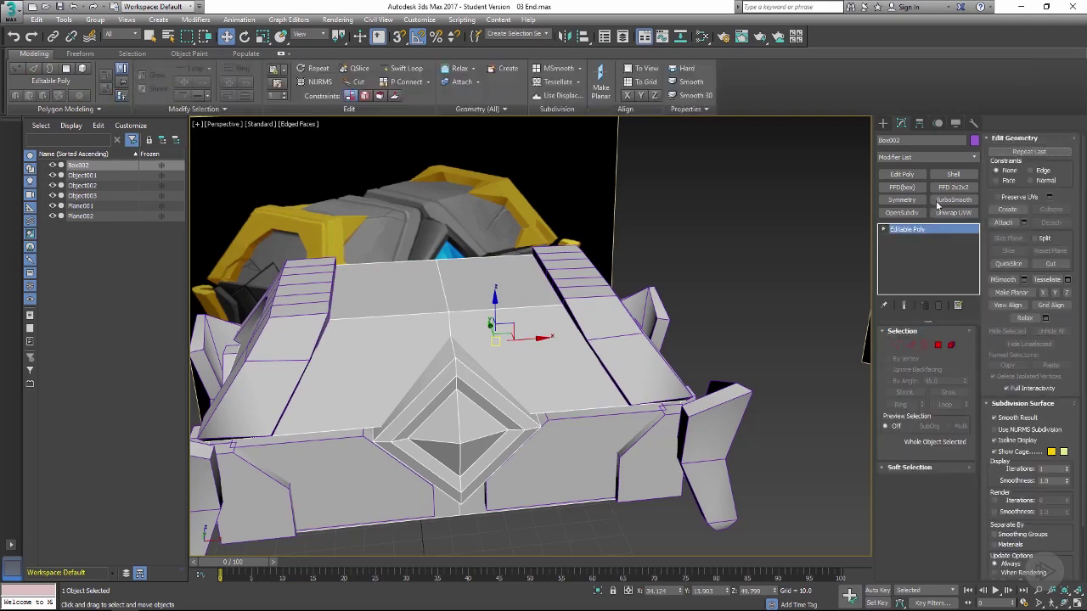
Center the chest body's pivot on its own geometry and return to its editing parameters.
middle_click_drag(714, 239, 679, 242, "alt")
left_click(935, 199)
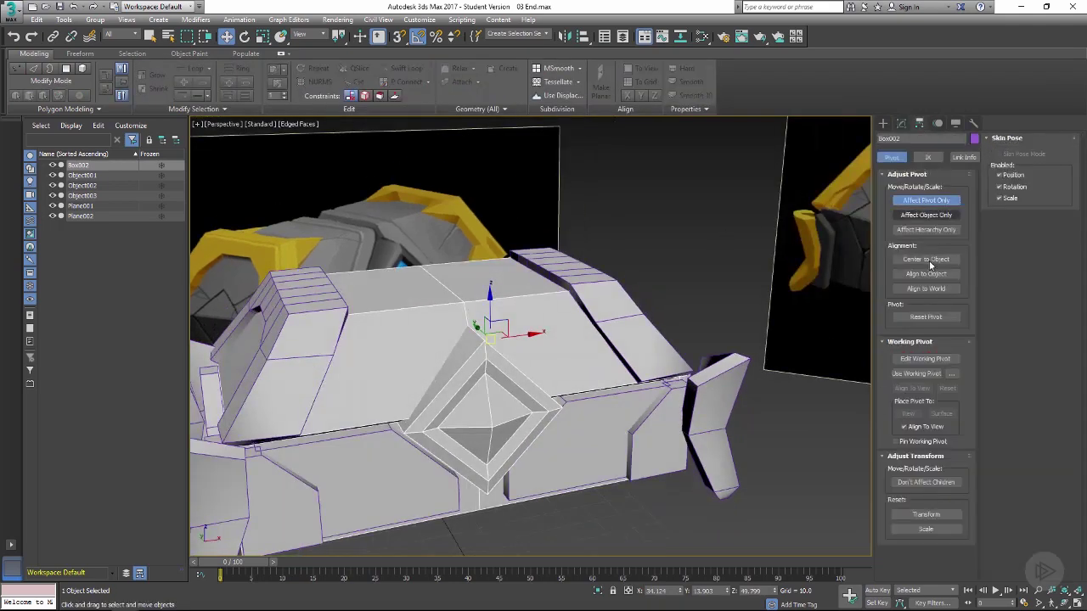
left_click(922, 200)
middle_click_drag(725, 213, 720, 163, "alt")
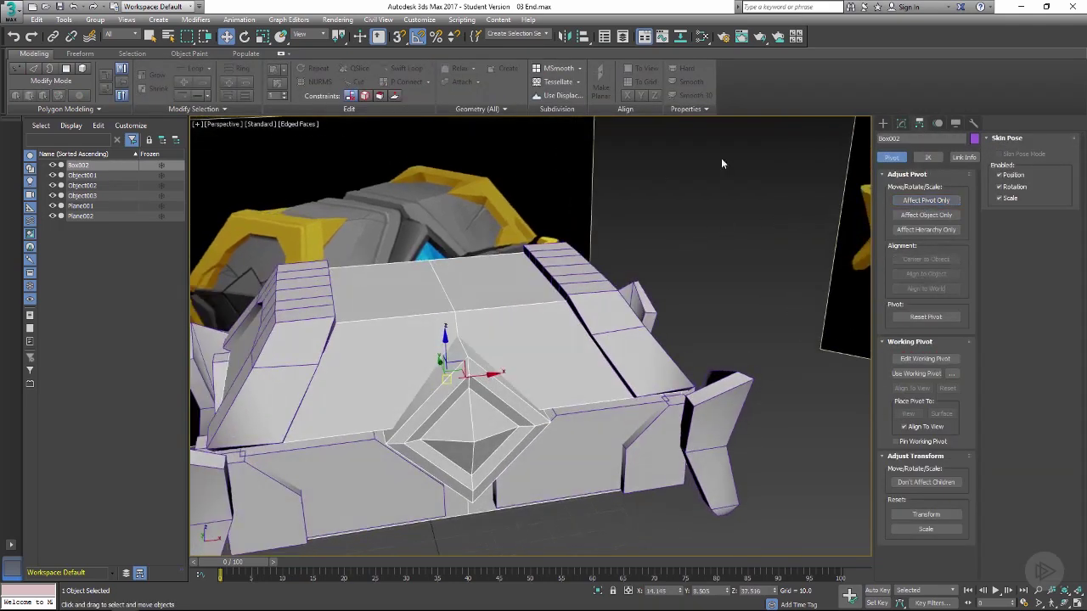
left_click(900, 124)
middle_click_drag(644, 270, 707, 246, "alt")
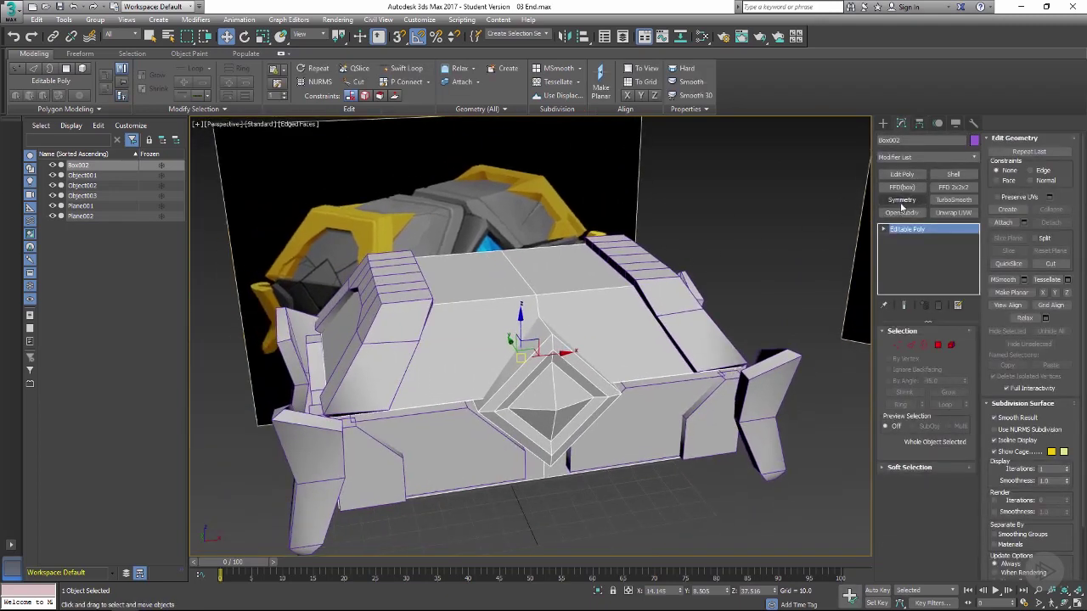
Select the edge loop down the middle of the lid and chamfer it into a narrow central strip.
middle_click_drag(560, 323, 518, 297, "alt")
key("2")
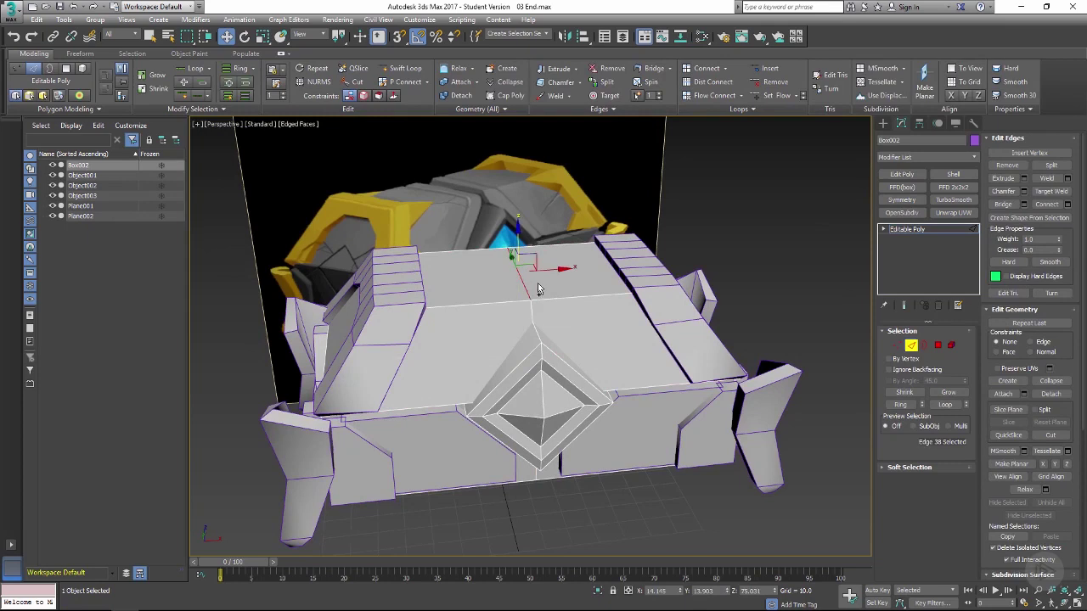
double_click(539, 291)
key("ctrl+z")
middle_click_drag(552, 276, 541, 269)
key("ctrl+shift+c")
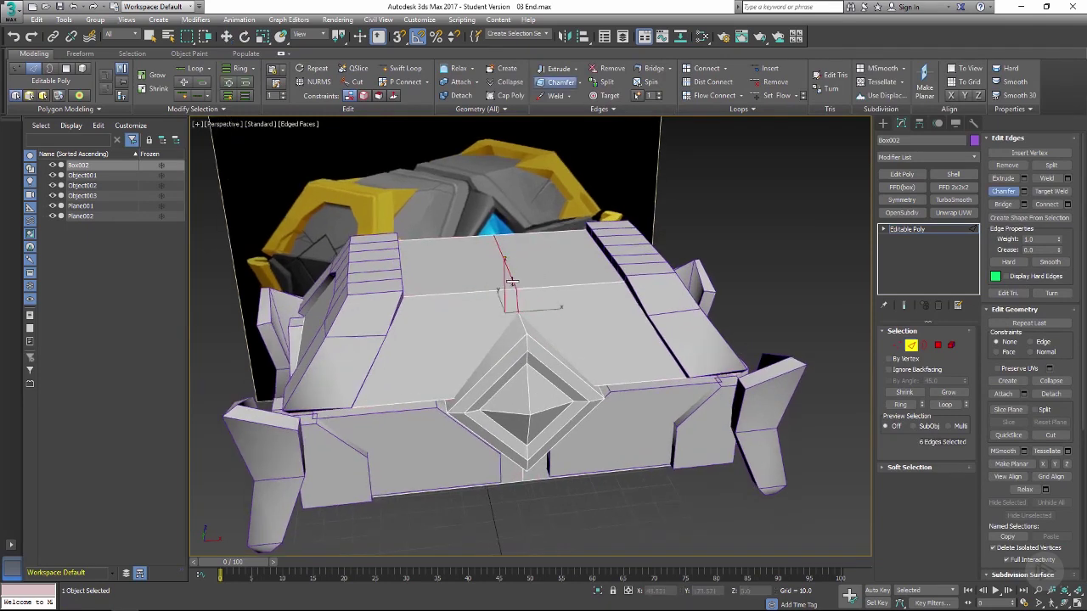
left_click_drag(512, 284, 512, 280)
mouse_move(509, 276)
middle_mouse_down("alt")
mouse_move(556, 293)
mouse_move(642, 270)
mouse_move(477, 291)
mouse_move(539, 266)
middle_mouse_up("alt")
key("w")
key("alt+1")
left_click(533, 289)
key("w")
Select the central strip's two short edges behind the gem at the lid's rim and scale them wider along X to match the gem's corners.
middle_click_drag(462, 271, 474, 330, "alt")
key("F3")
scroll(484, 348, "up", 3)
key("2")
key("2")
left_click(484, 356)
scroll(475, 369, "up", 3)
mouse_move(469, 433)
middle_mouse_down("alt")
mouse_move(467, 393)
mouse_move(476, 436)
middle_mouse_up("alt")
scroll(467, 393, "up", 1)
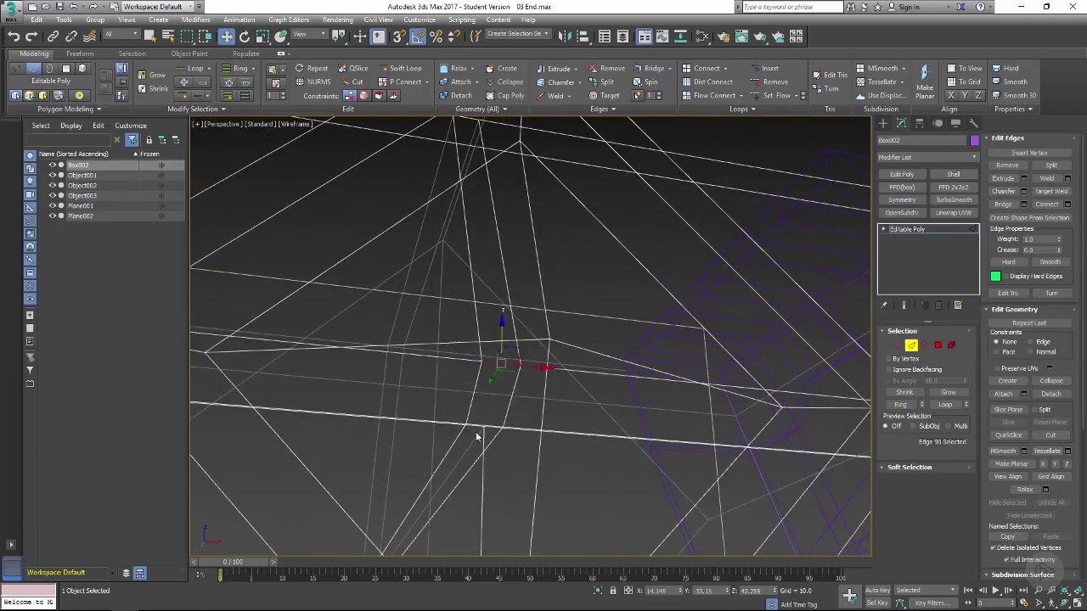
left_click(474, 426, "ctrl")
scroll(490, 390, "down", 4)
mouse_move(490, 391)
middle_mouse_down("alt")
mouse_move(487, 409)
mouse_move(465, 386)
mouse_move(483, 382)
middle_mouse_up("alt")
key("F3")
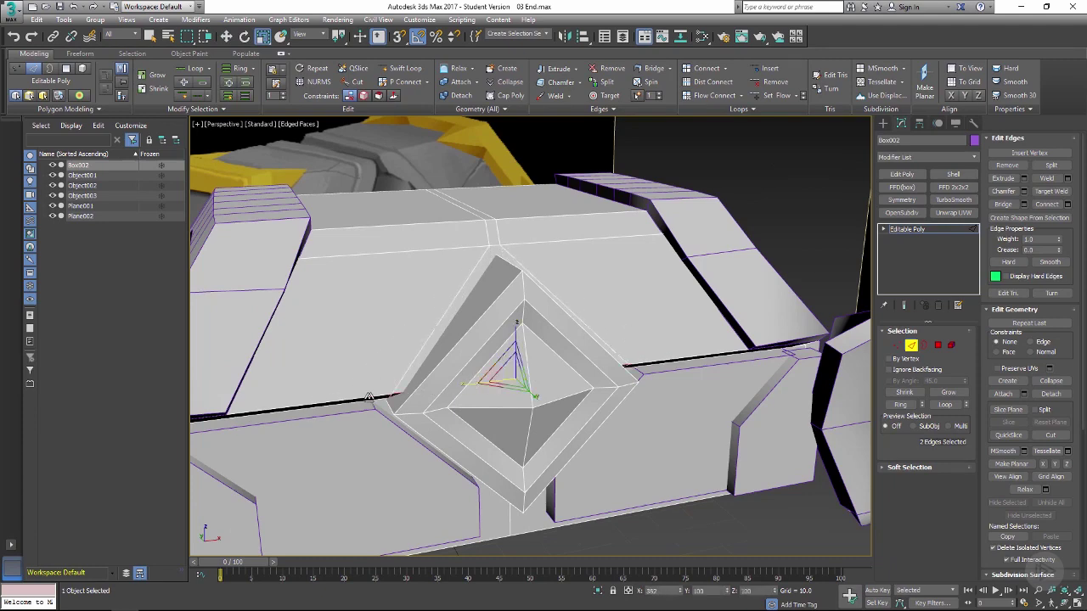
middle_click_drag(379, 379, 394, 341, "alt")
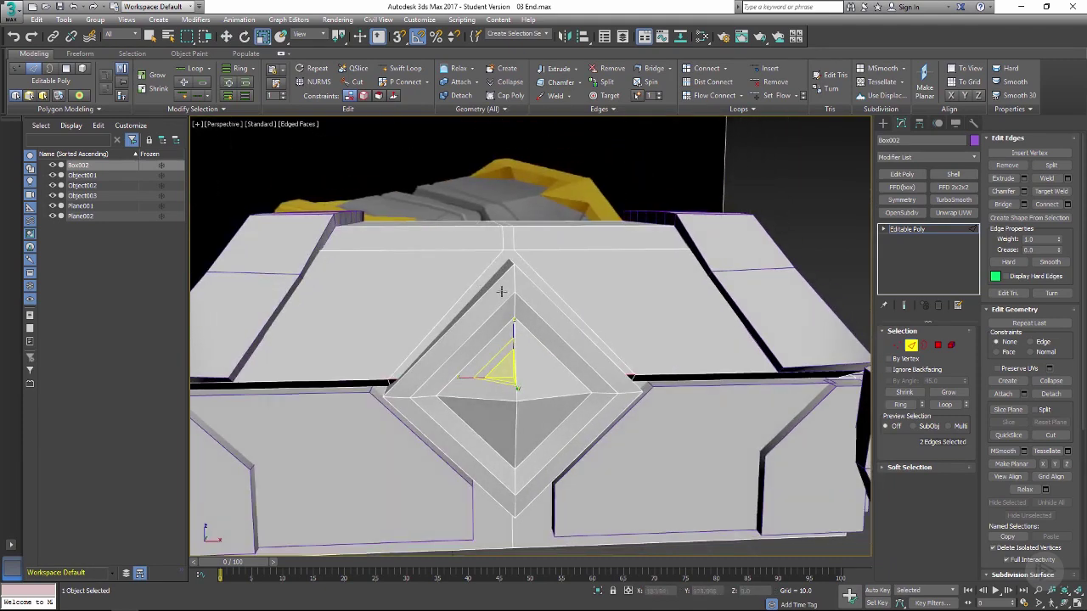
middle_click_drag(493, 327, 462, 376, "alt")
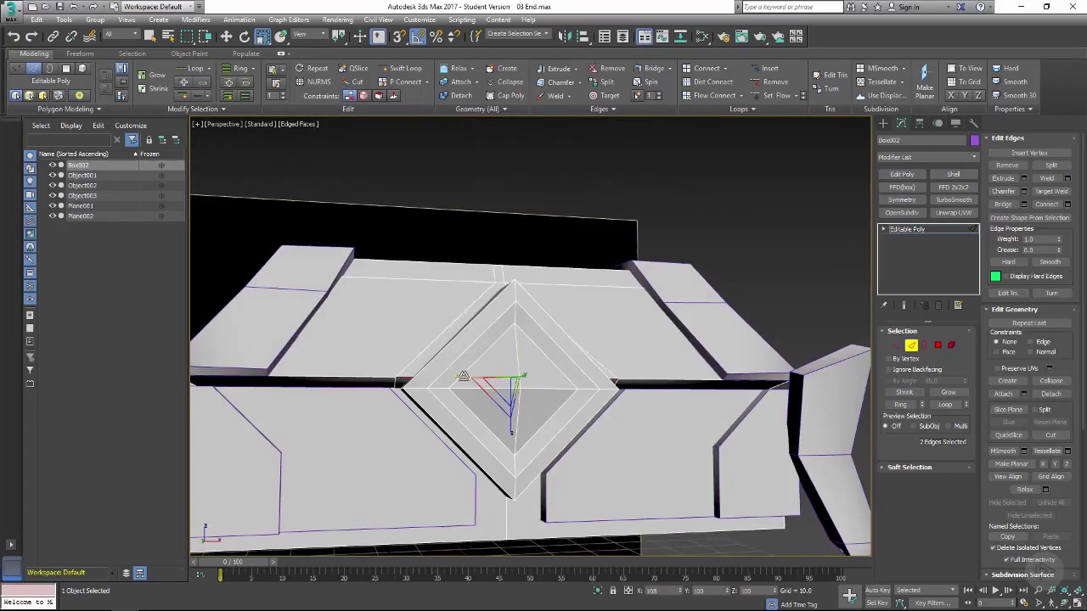
Fine-tune the width of the two selected strip edges along X at the gem's corners and leave edge editing.
left_click_drag(466, 376, 465, 376)
scroll(408, 385, "up", 3)
mouse_move(408, 385)
middle_mouse_down()
mouse_move(468, 350)
mouse_move(402, 393)
middle_mouse_up()
middle_click_drag(442, 352, 490, 327, "alt")
scroll(470, 373, "down", 4)
left_click(895, 229)
key("F4")
middle_click_drag(690, 365, 548, 377, "alt")
key("F4")
scroll(624, 410, "down", 4)
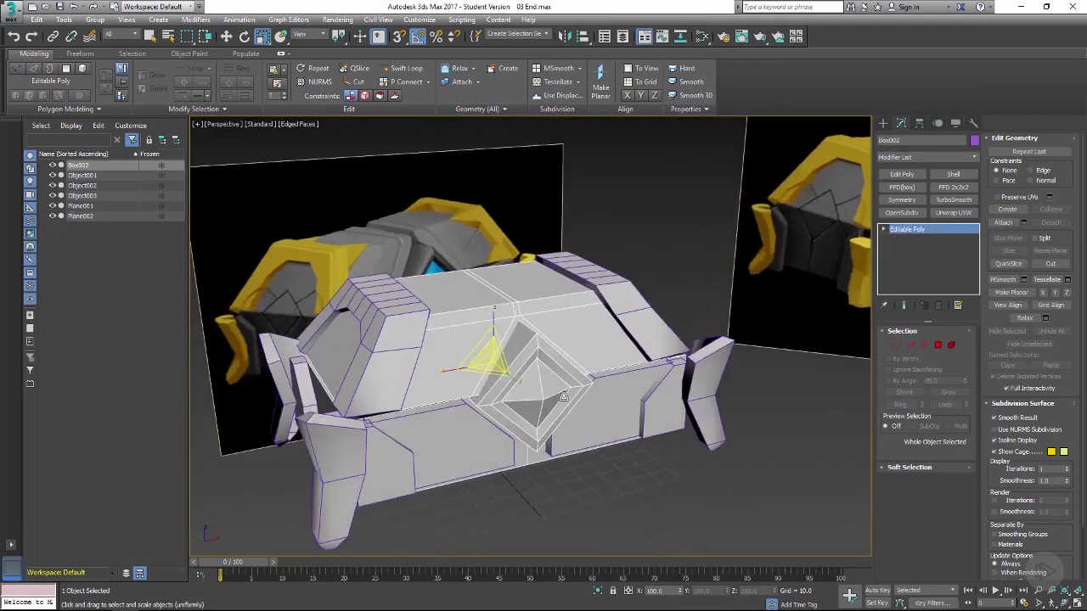
Try to extrude the central strip's polygons around the gem inward by local normal with a height of about -1.17.
scroll(547, 376, "up", 4)
left_click(938, 344)
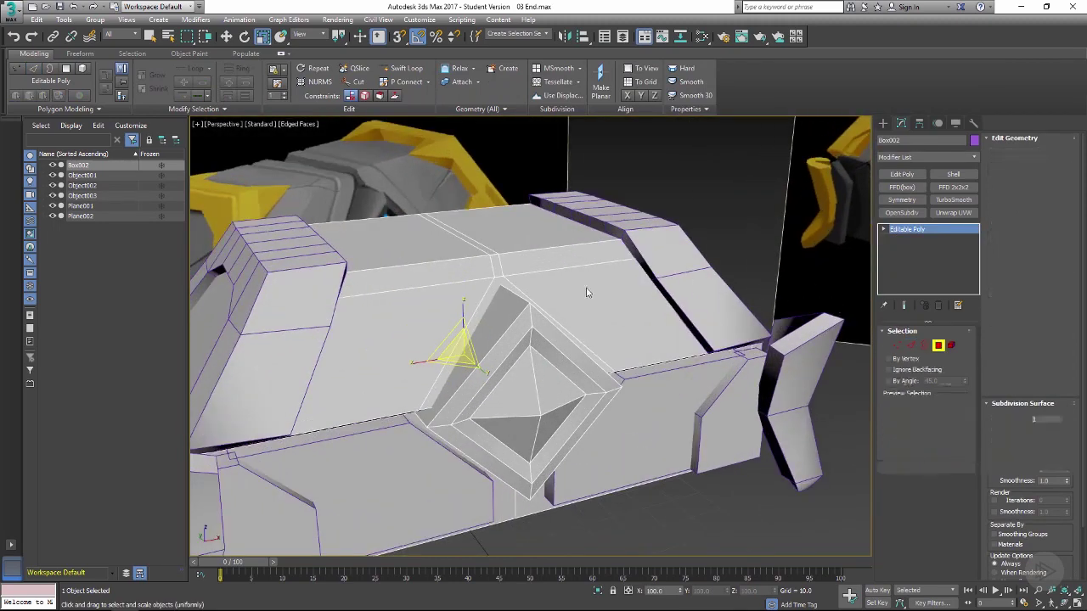
left_click_drag(496, 269, 492, 281)
left_click(479, 246, "ctrl")
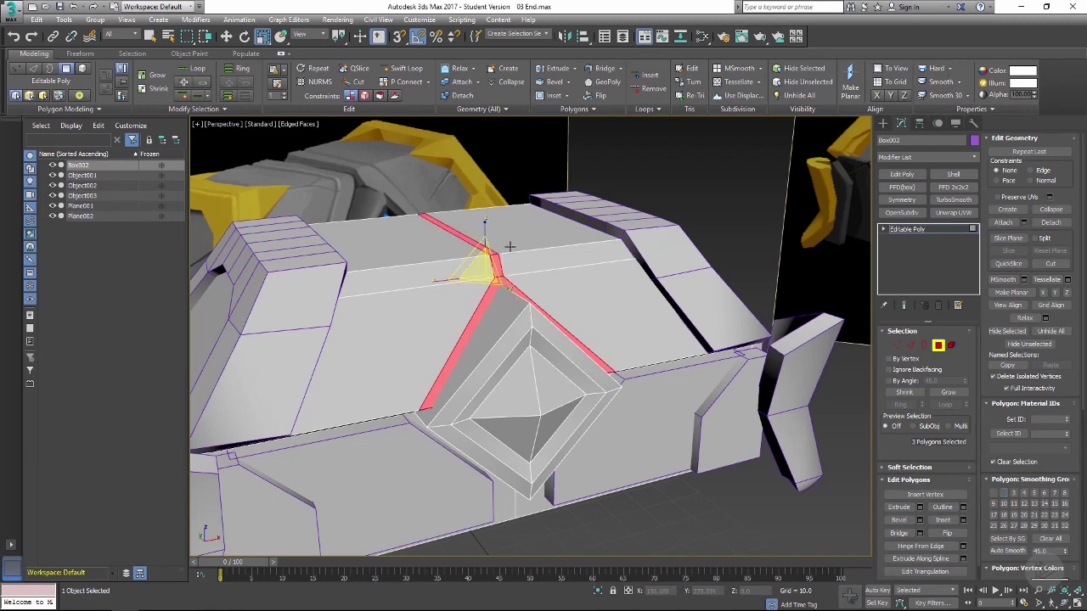
left_click(506, 279)
left_click(496, 269)
left_click(493, 287, "shift")
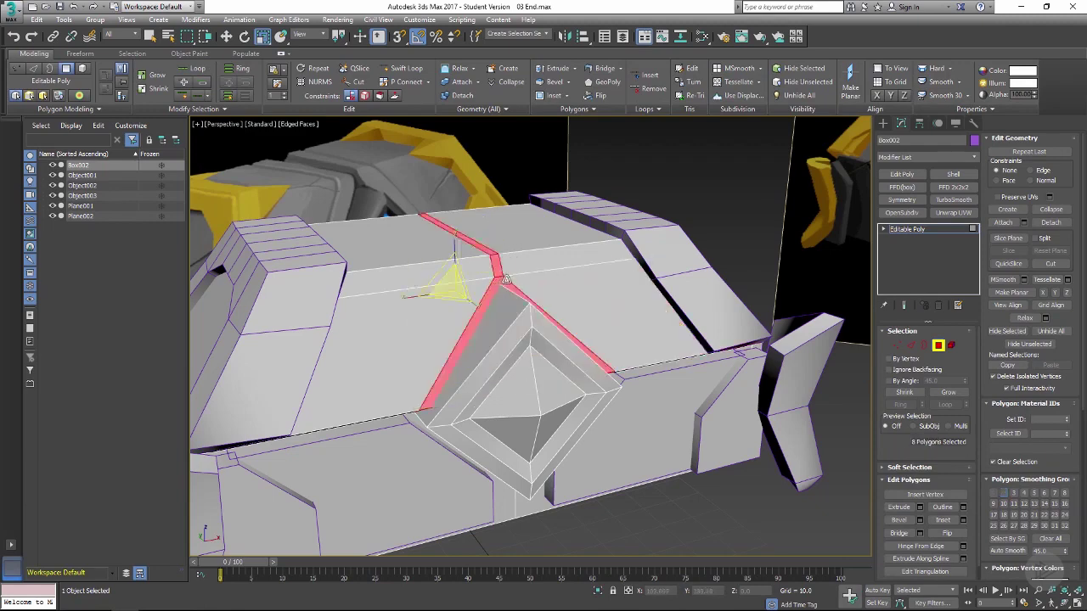
middle_click_drag(493, 294, 478, 288, "alt")
left_click(496, 272)
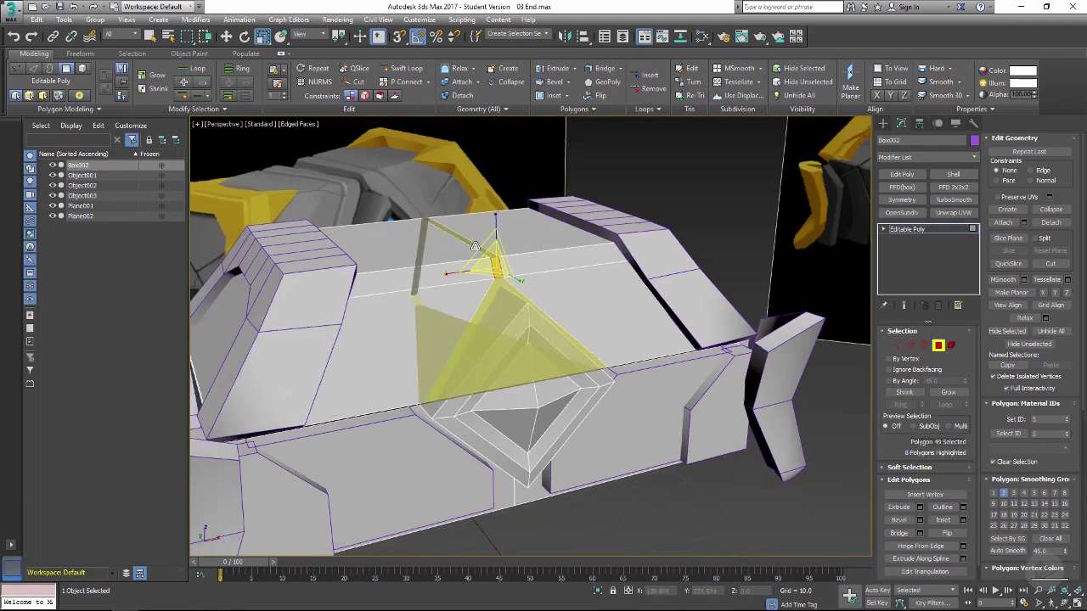
left_click(475, 246, "shift")
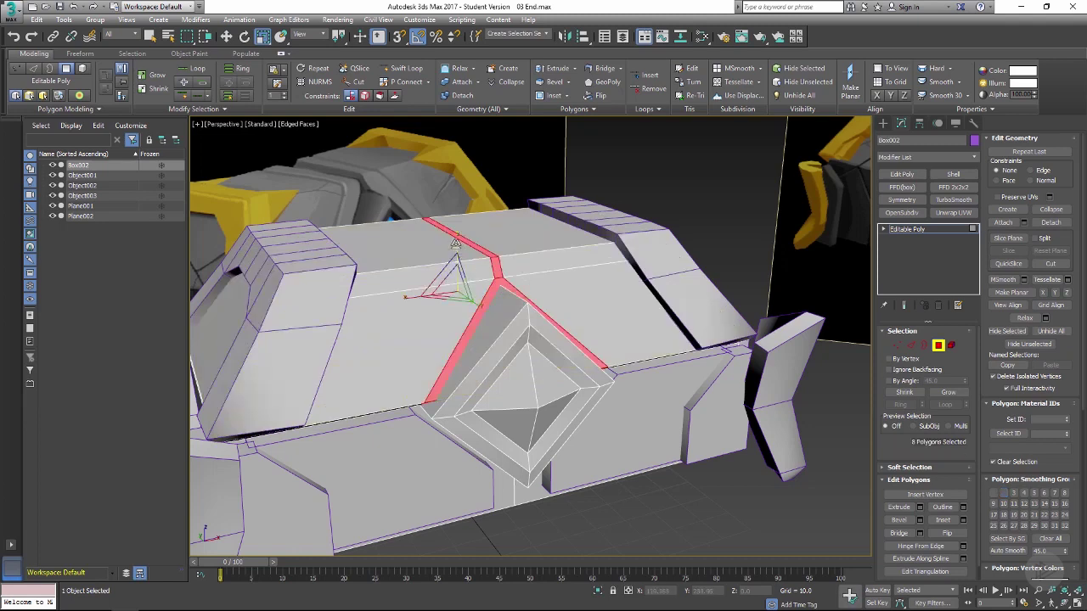
key("shift+e")
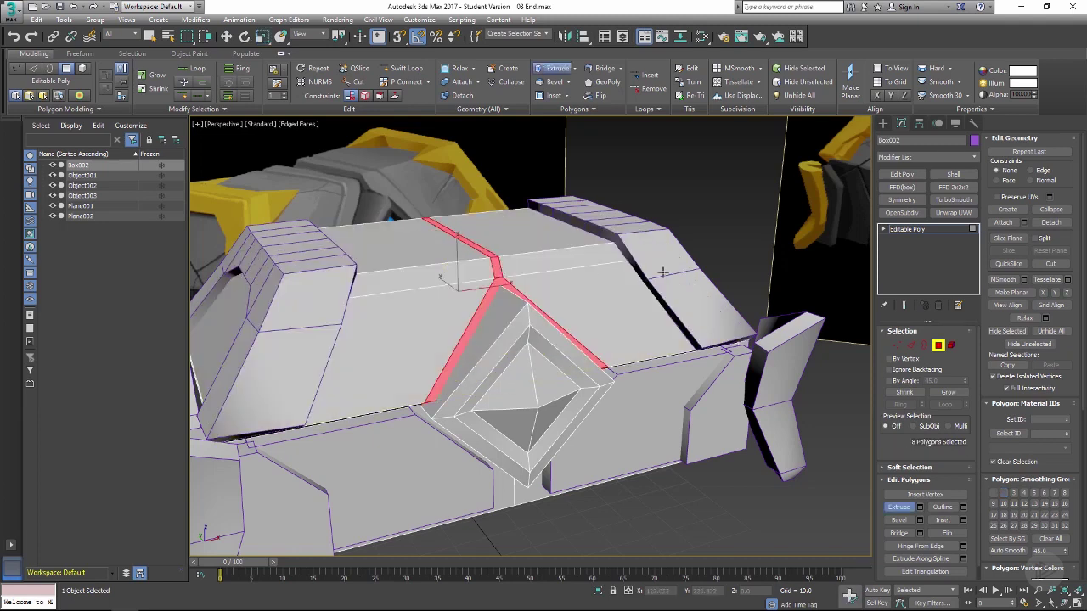
left_click(921, 507)
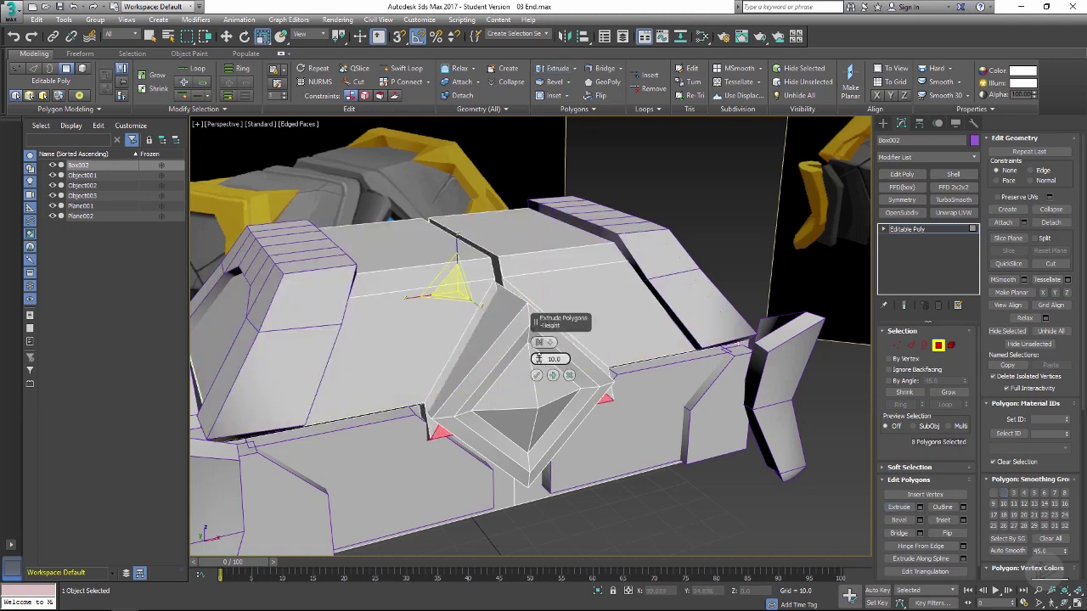
left_click_drag(539, 358, 542, 349)
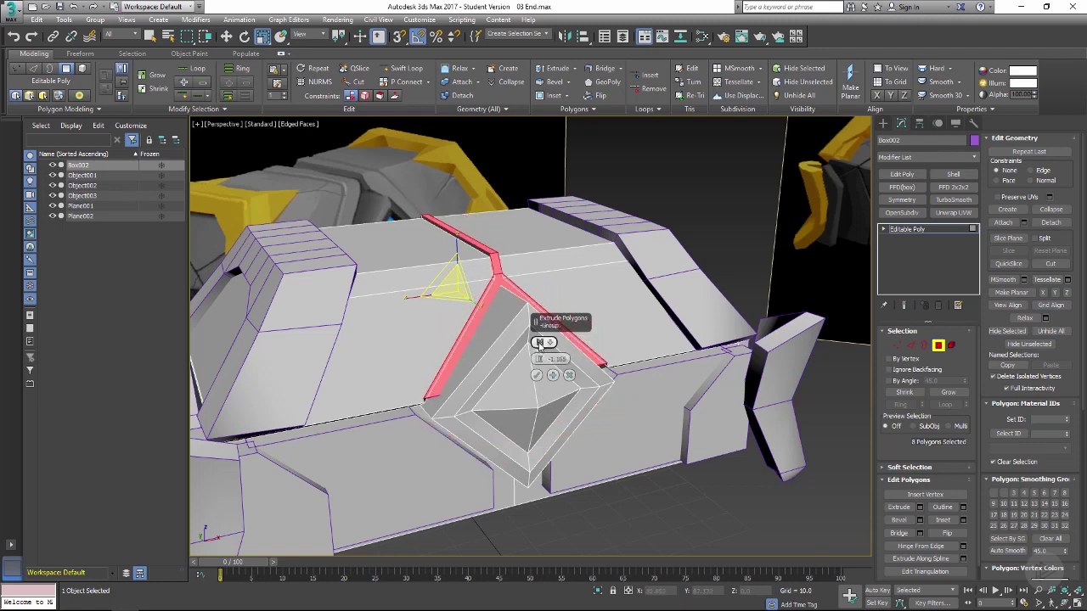
left_click(539, 343)
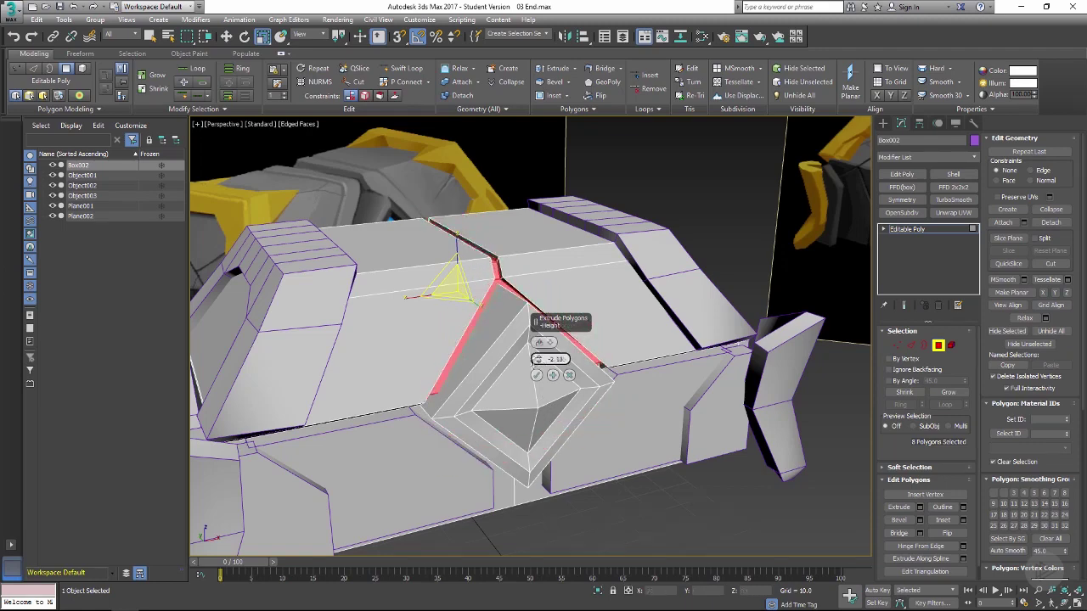
left_click_drag(535, 360, 535, 360)
mouse_move(467, 318)
middle_mouse_down("alt")
mouse_move(431, 315)
mouse_move(482, 320)
middle_mouse_up("alt")
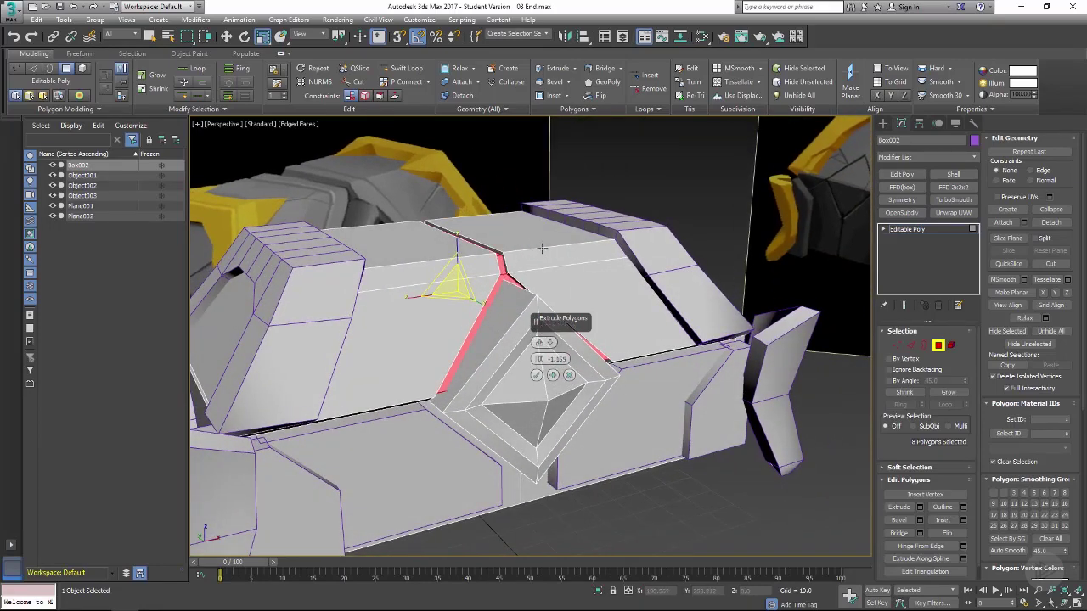
key("ctrl+z")
key("ctrl+z")
key("ctrl+y")
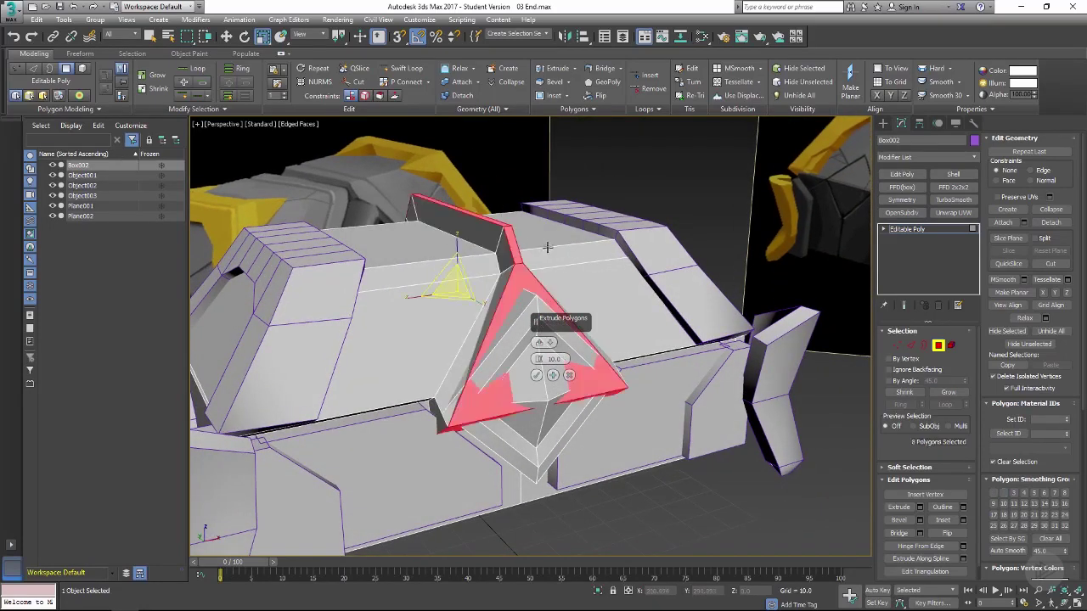
Select the lid's panel polygons on both sides of the central strip and extrude them outward by about 1.3 along local normals.
left_click(557, 249)
left_click(563, 261, "shift")
left_click(471, 260, "ctrl")
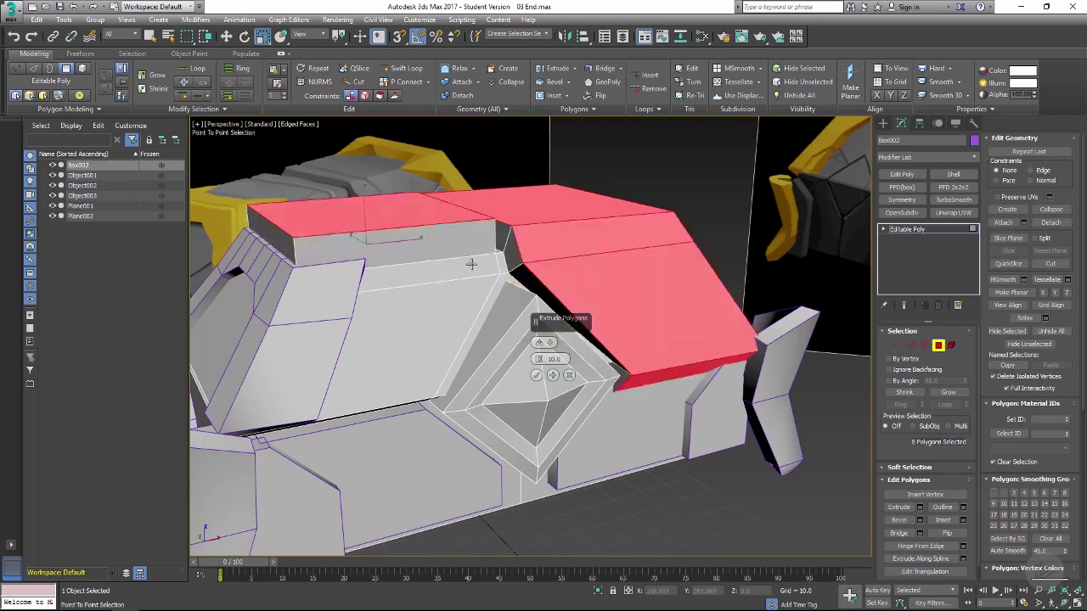
left_click(460, 298, "shift")
key("r")
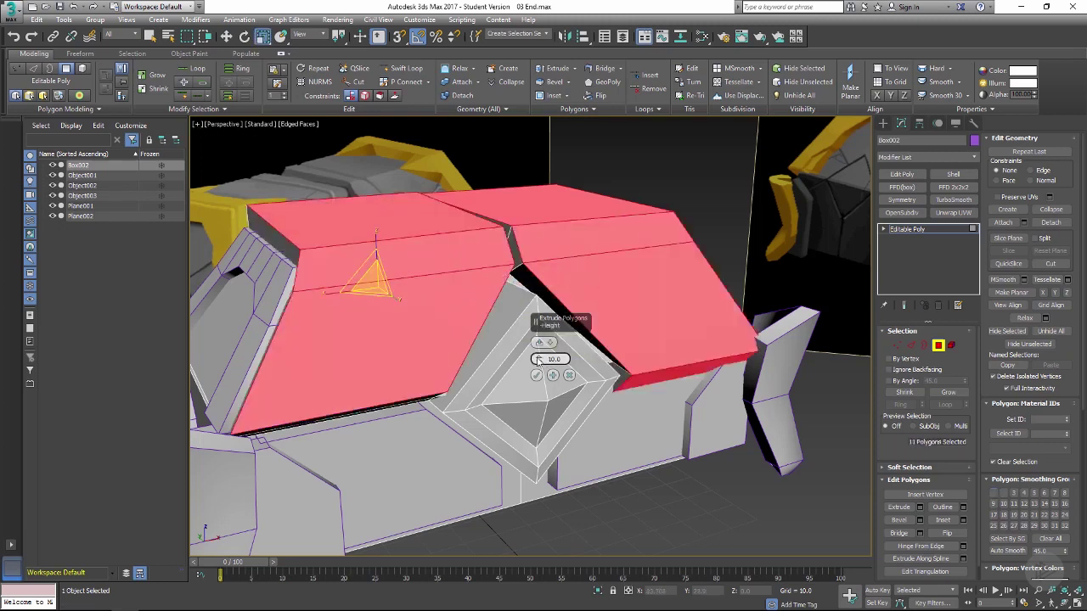
left_click_drag(537, 362, 530, 395)
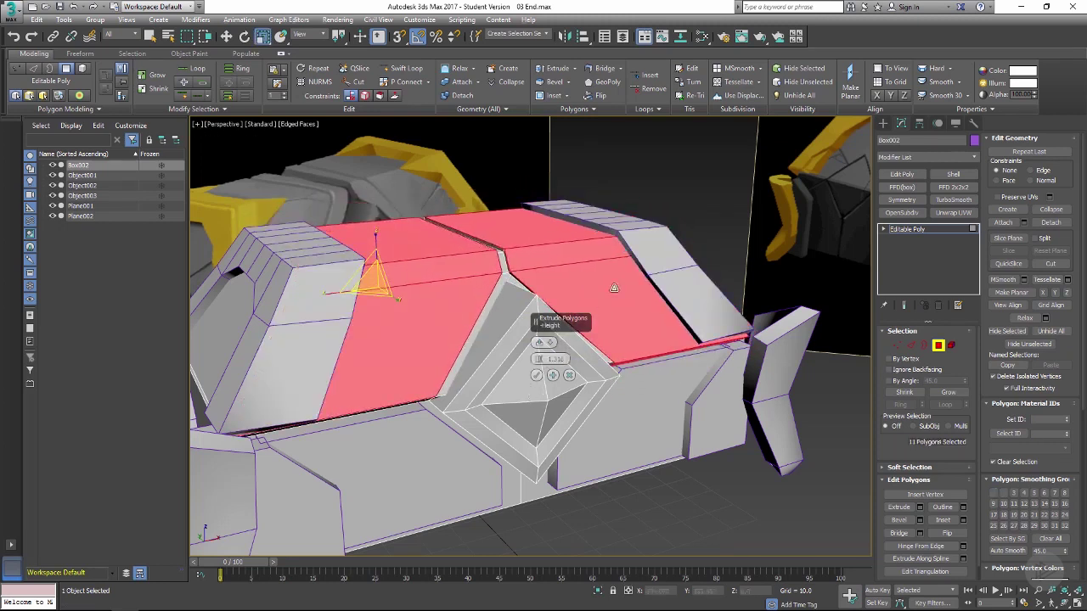
middle_click_drag(614, 288, 568, 303, "alt")
left_click(537, 374)
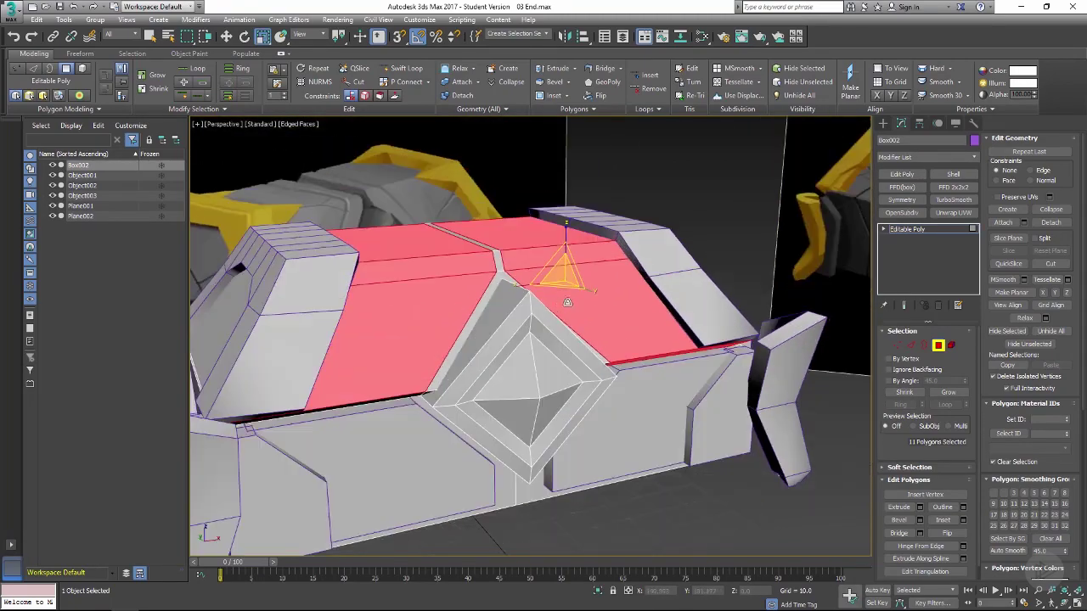
Select the loop of central strip polygons, including those around the gem, and extrude it slightly inward as a groove.
key("w")
left_click(501, 265)
left_click(501, 277, "shift")
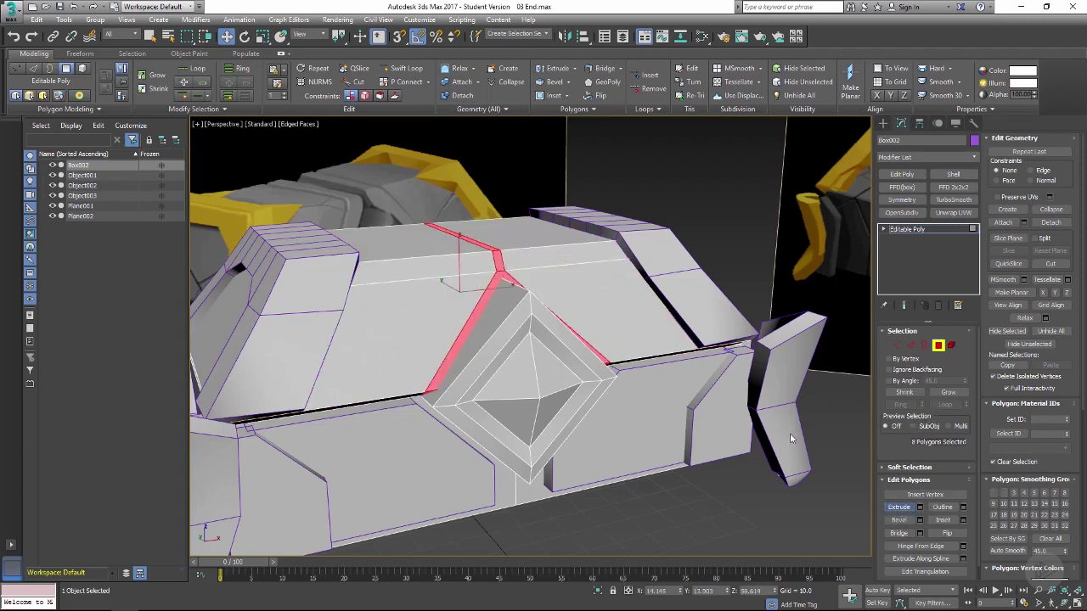
key("shift+e")
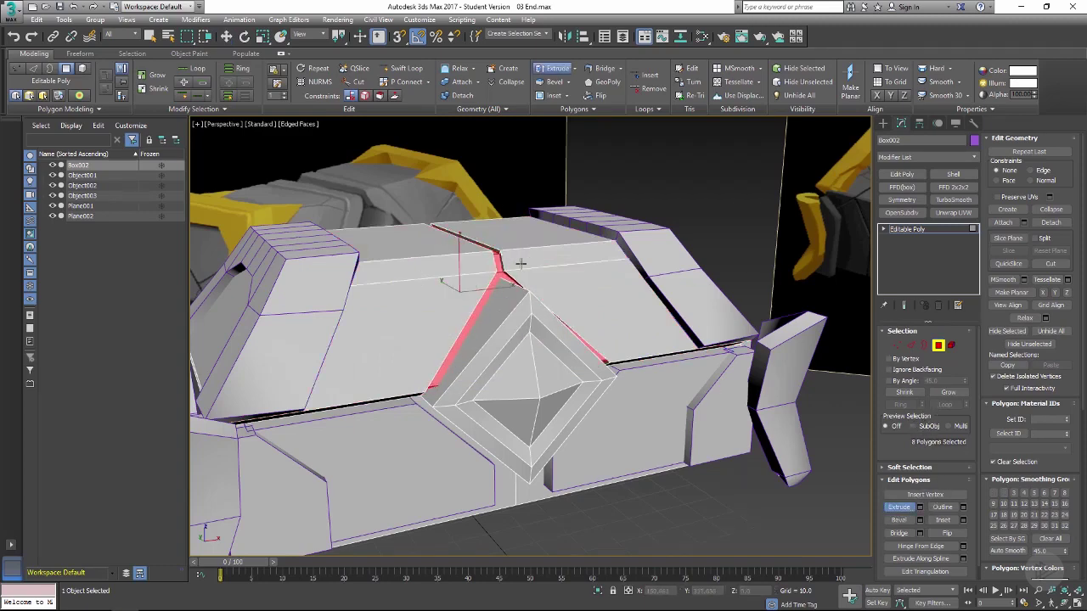
mouse_move(521, 264)
middle_mouse_down("alt")
mouse_move(553, 281)
mouse_move(518, 274)
mouse_move(546, 310)
mouse_move(509, 291)
mouse_move(551, 286)
mouse_move(556, 254)
mouse_move(591, 274)
mouse_move(550, 286)
mouse_move(531, 274)
mouse_move(433, 283)
mouse_move(497, 274)
mouse_move(445, 242)
mouse_move(424, 263)
mouse_move(395, 335)
mouse_move(416, 336)
mouse_move(429, 311)
mouse_move(465, 289)
mouse_move(424, 314)
middle_mouse_up("alt")
Move the groove's short end edge at the gem's left corner about 0.5 units along X toward the gem.
key("w")
key("2")
key("F4")
key("F3")
key("F3")
scroll(372, 337, "up", 4)
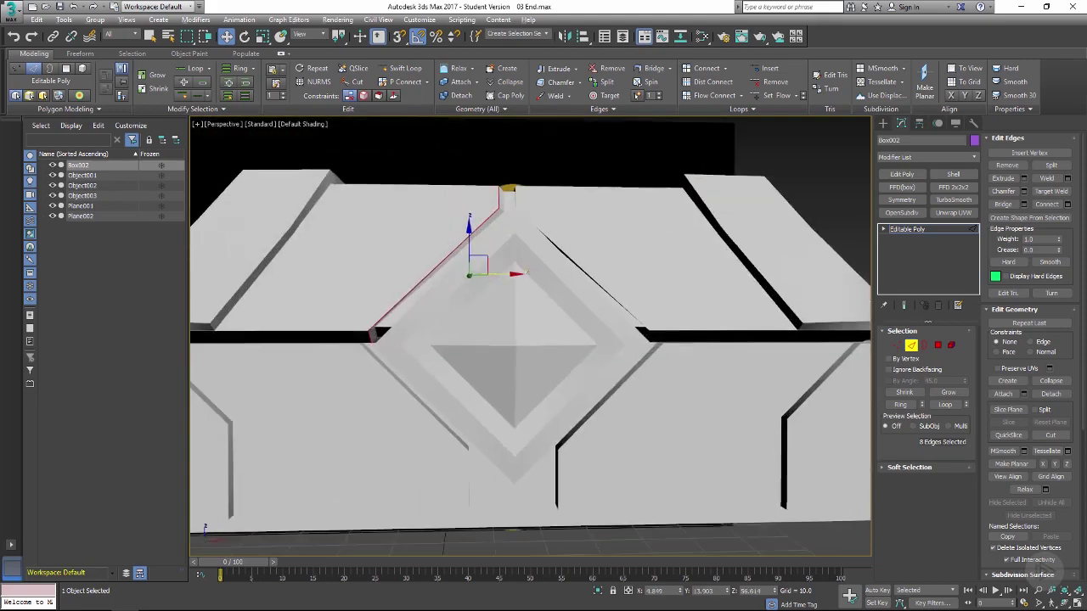
left_click(373, 336)
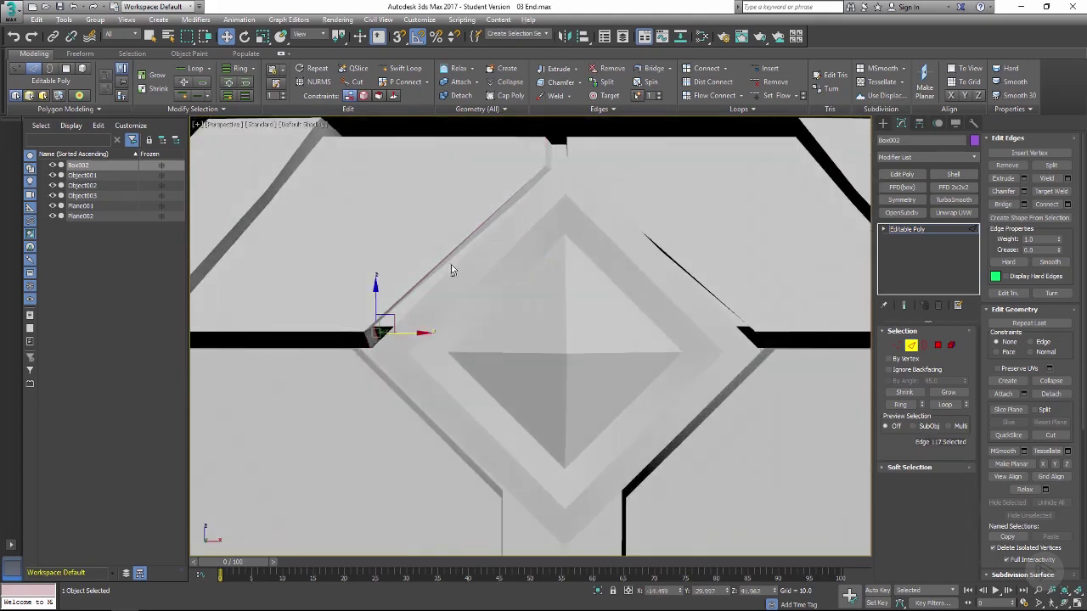
middle_click_drag(453, 270, 401, 333, "alt")
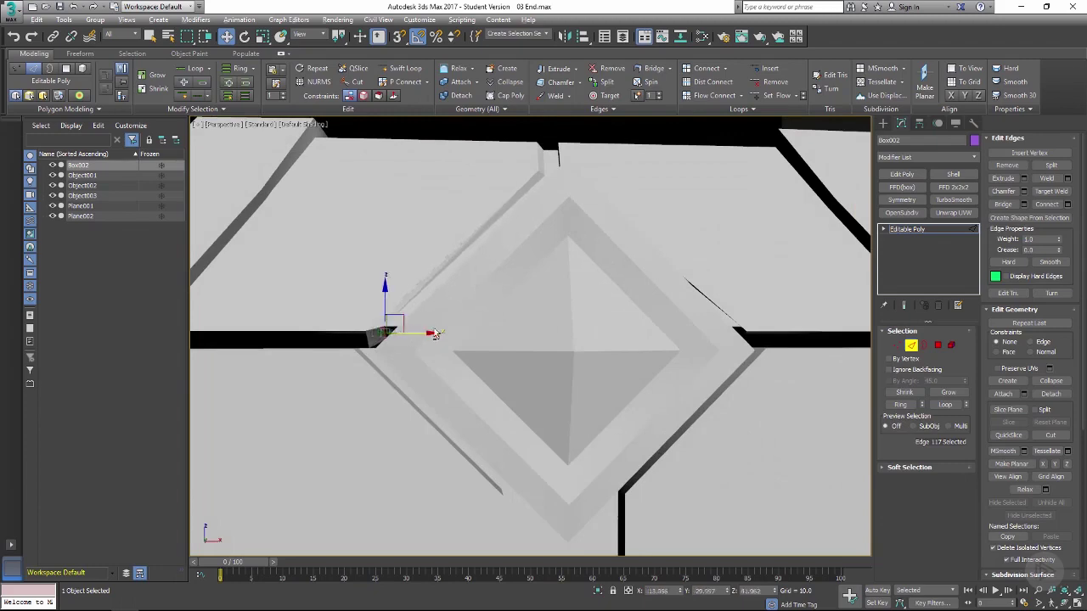
middle_click_drag(441, 263, 466, 314, "alt")
scroll(468, 241, "down", 4)
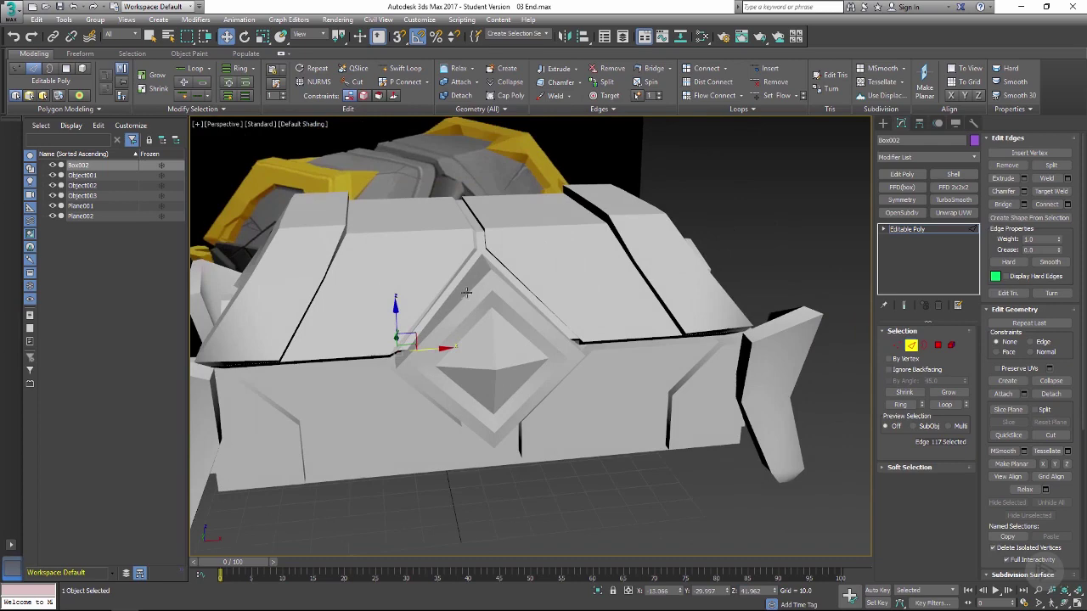
Leave edge editing and compare the lid's groove, gem and end trim with the reference images from several angles.
middle_click_drag(571, 237, 782, 228, "alt")
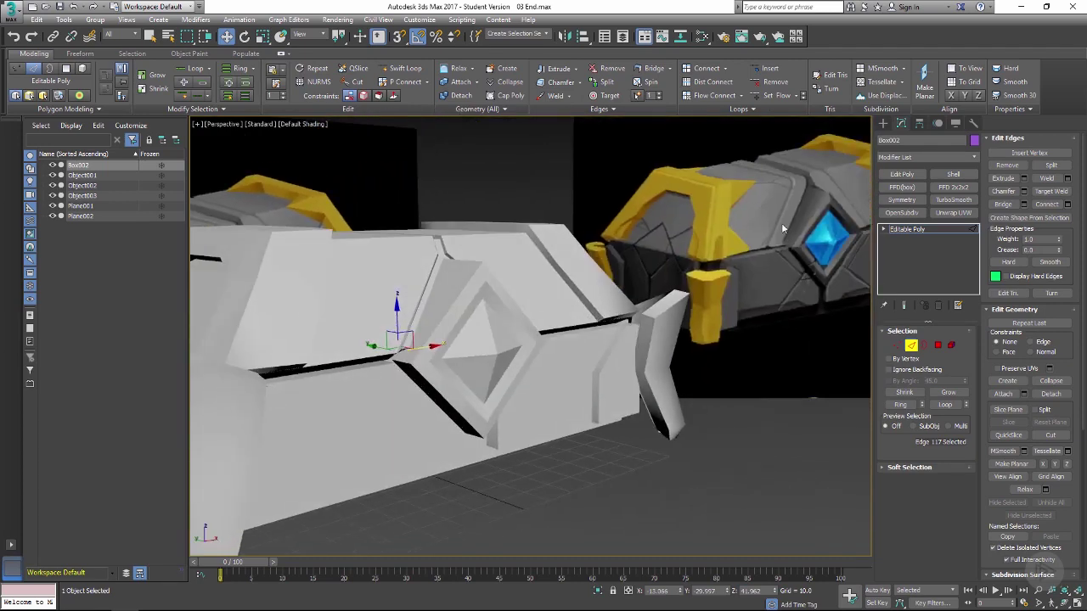
middle_click_drag(508, 258, 753, 255, "alt")
key("F4")
scroll(522, 274, "down", 3)
left_click_drag(623, 306, 720, 268, "alt")
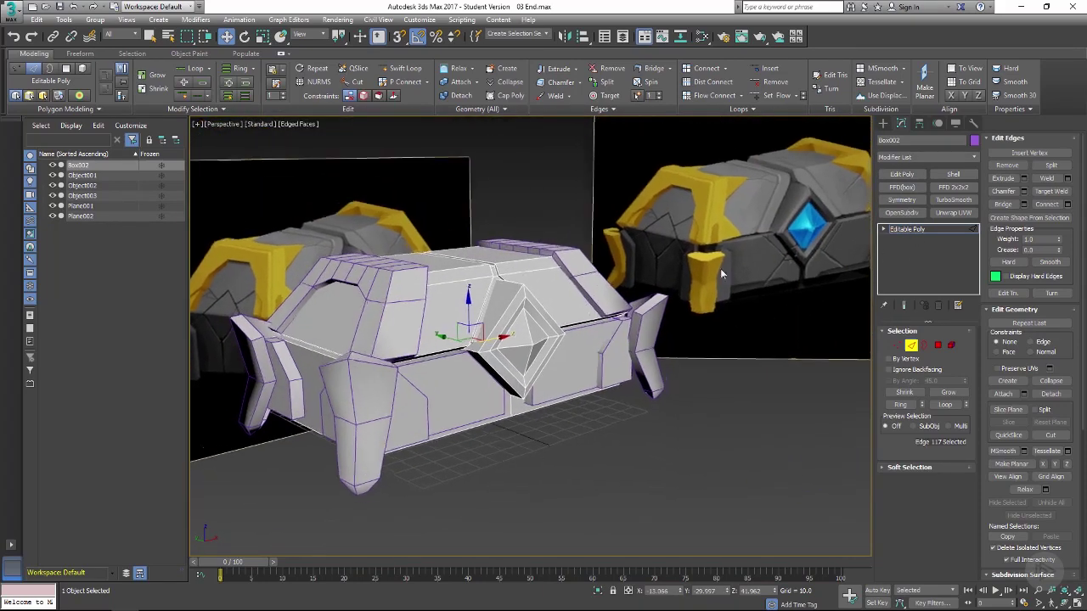
middle_click_drag(720, 268, 704, 308, "alt")
left_click(917, 229)
middle_click_drag(494, 238, 451, 257, "alt")
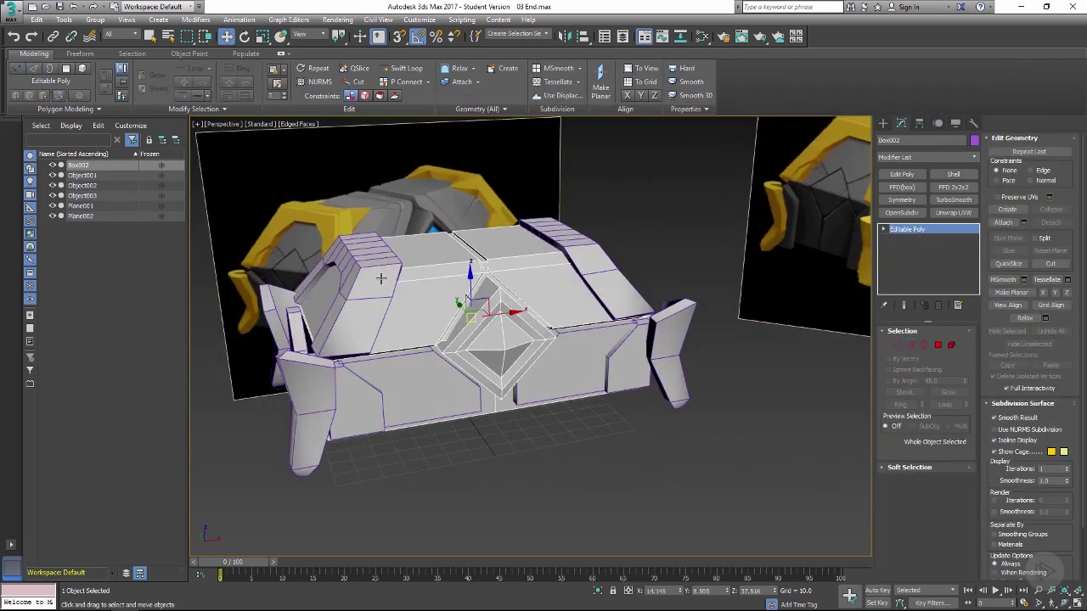
middle_click_drag(790, 205, 837, 164, "alt")
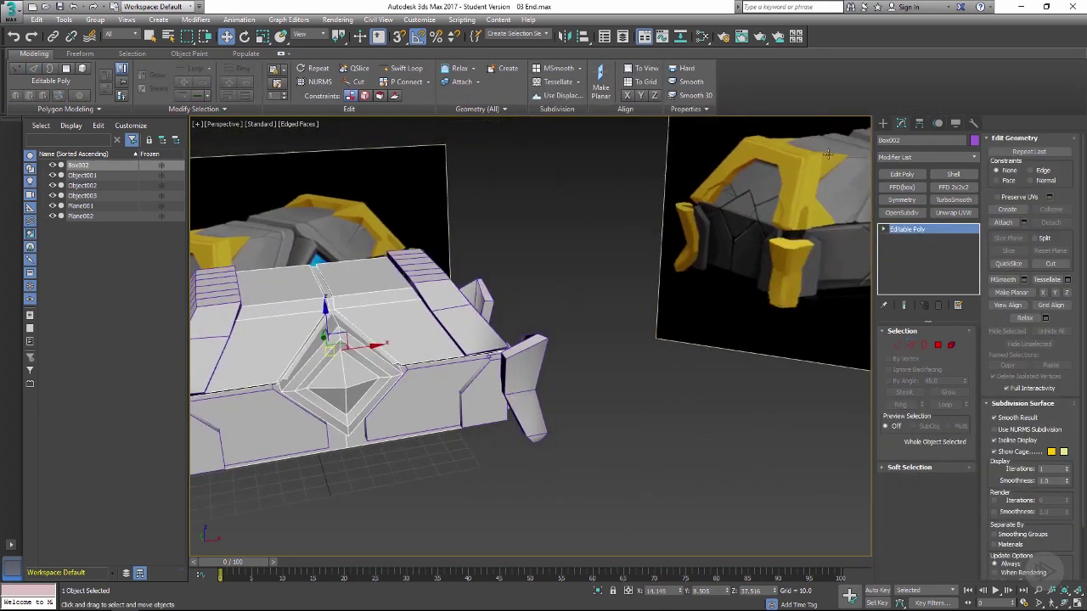
middle_click_drag(444, 289, 527, 287)
scroll(386, 301, "up", 2)
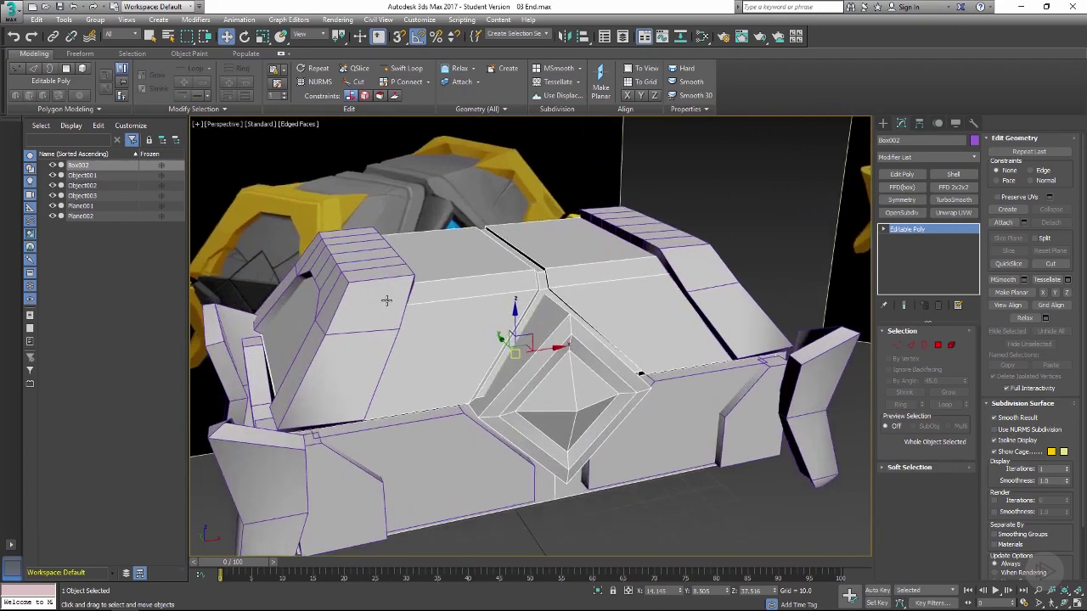
Select two adjacent polygons at the bend of the lid's end trim and clone them to an element along X toward the gem.
left_click(385, 300)
left_click(914, 249)
left_click(937, 345)
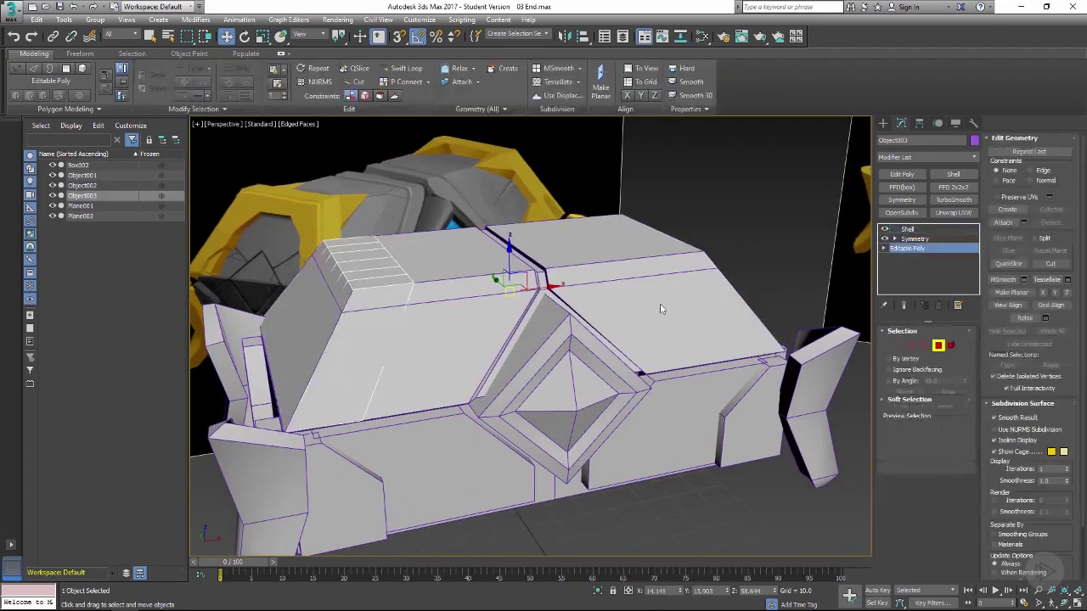
left_click(382, 299)
left_click(380, 294, "ctrl")
middle_click_drag(382, 297, 421, 293, "alt")
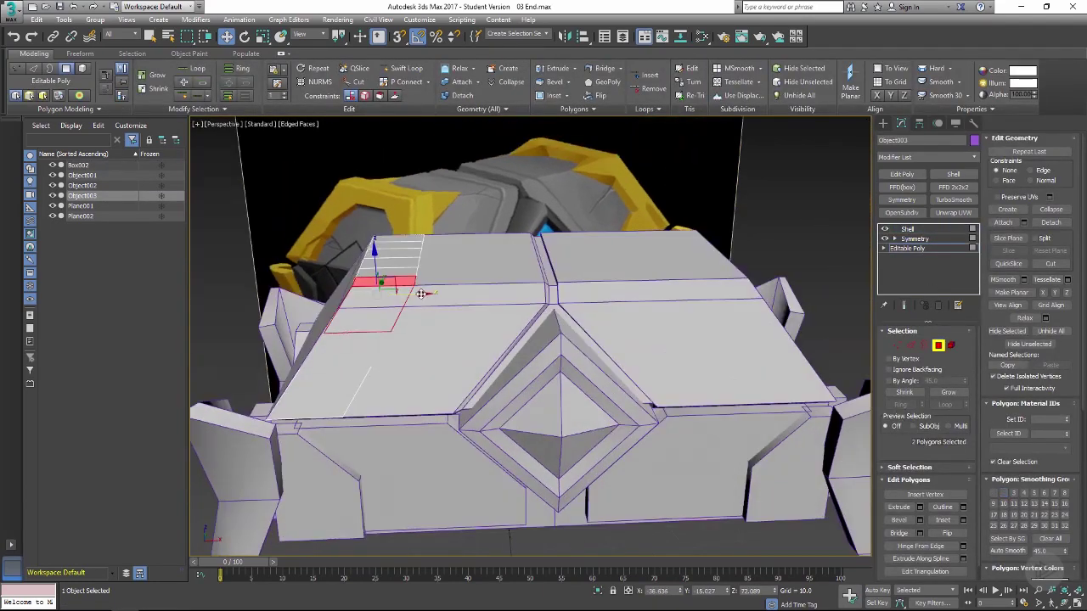
left_click_drag(420, 294, 502, 296)
left_click(501, 309)
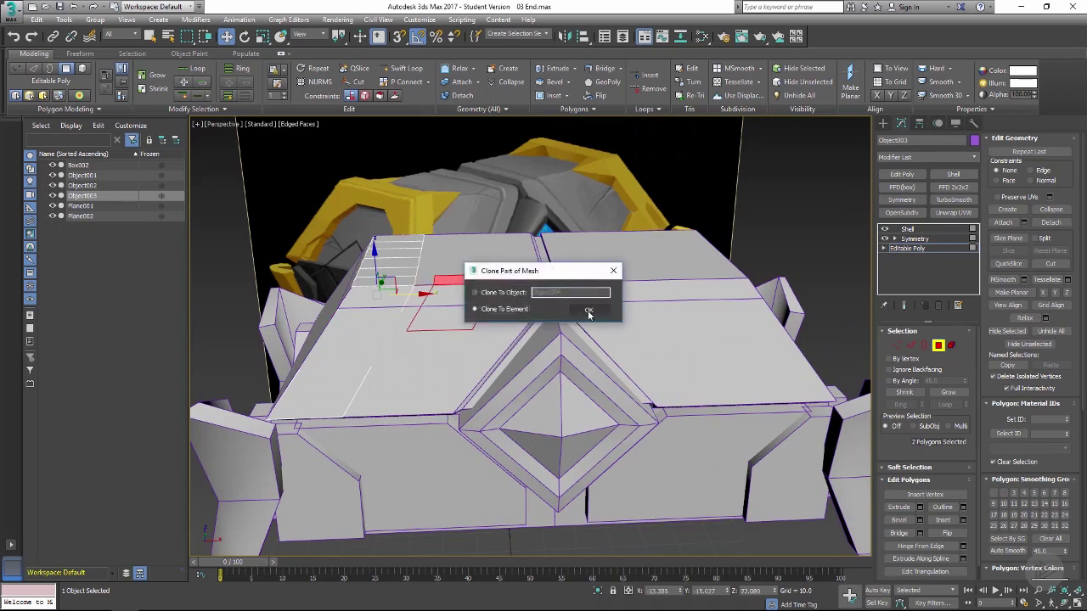
left_click(589, 311)
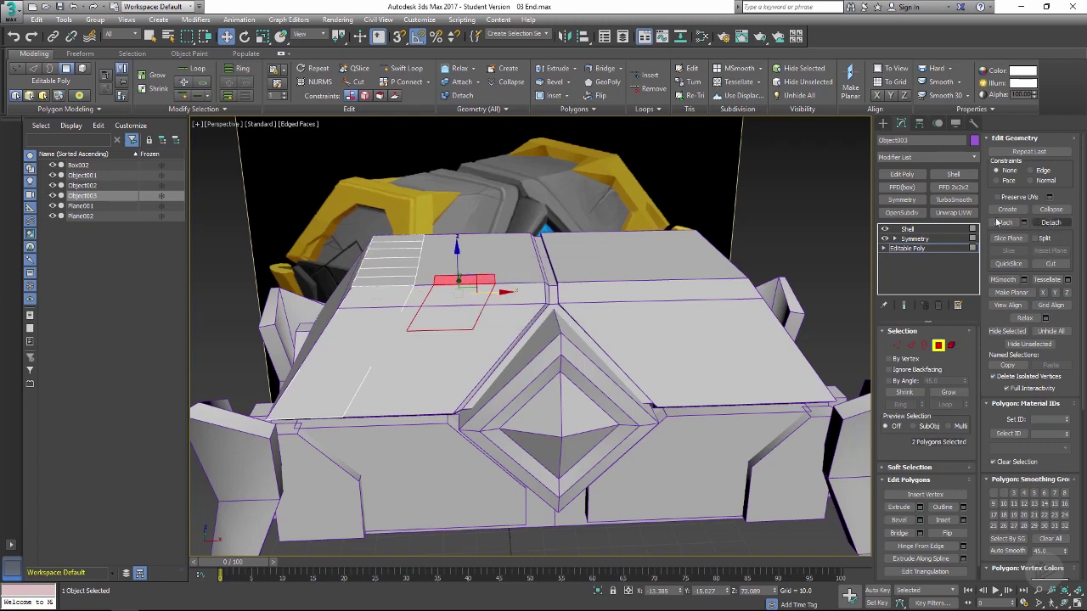
Detach the cloned polygons into a separate object and select only that object.
left_click(1051, 222)
left_click(572, 315)
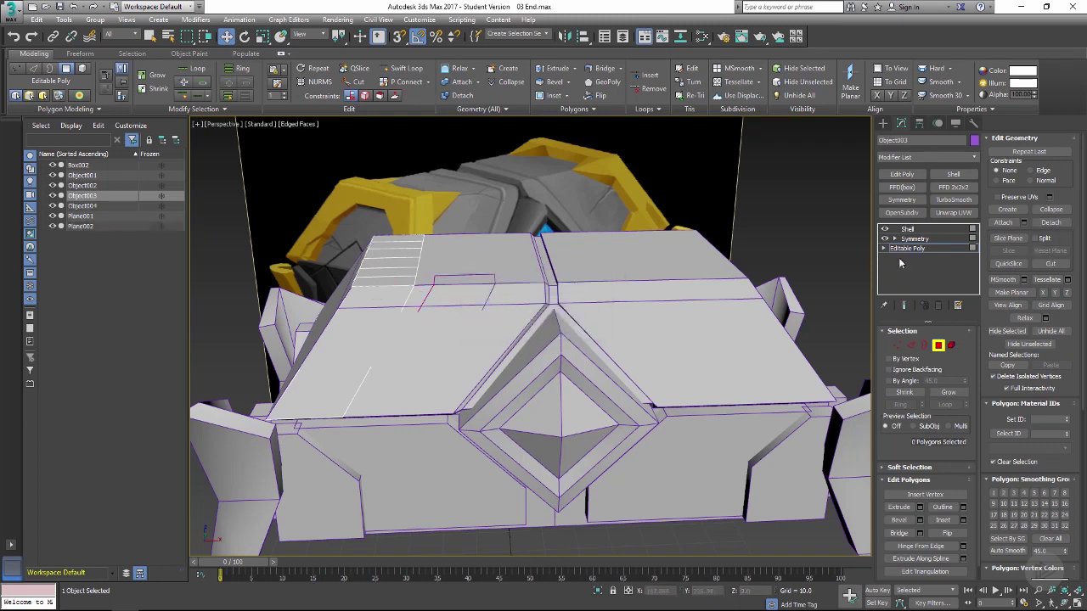
left_click(907, 248)
left_click(445, 238)
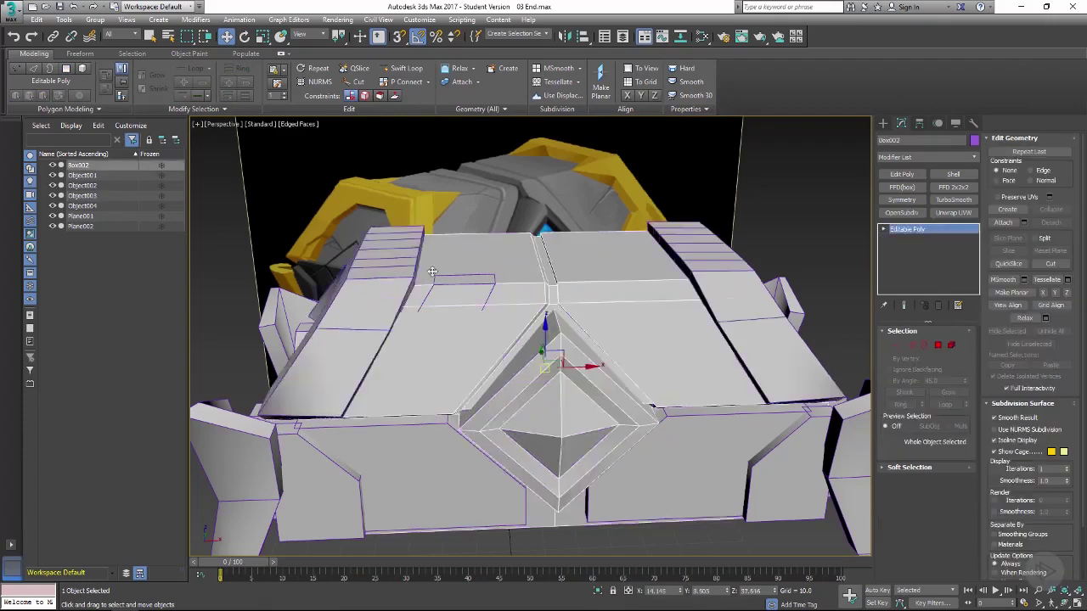
left_click_drag(468, 299, 470, 300)
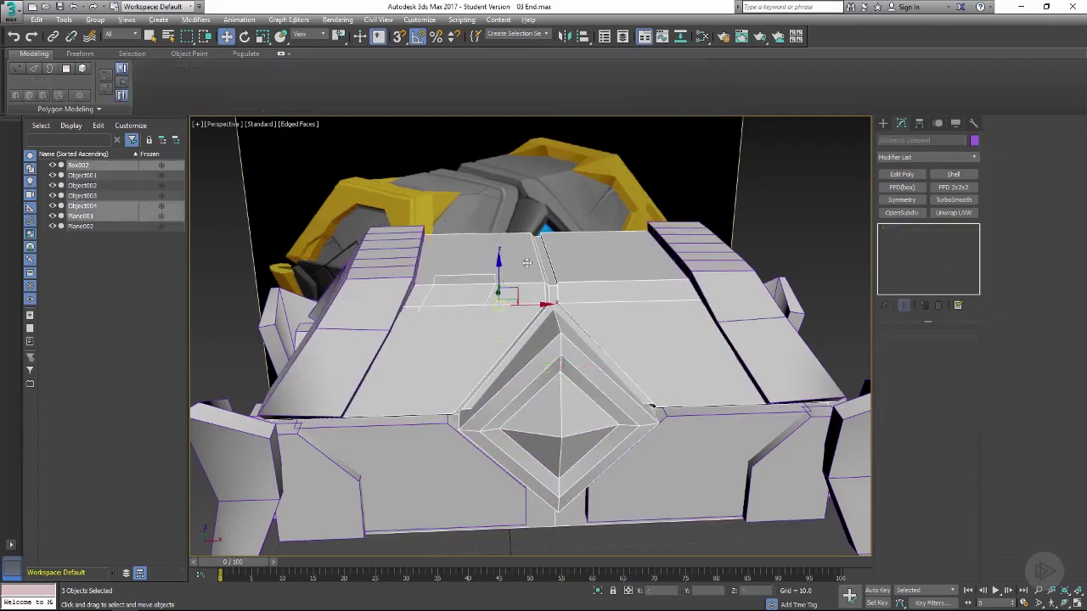
left_click(524, 205, "alt")
left_click(558, 294, "alt")
mouse_move(506, 253)
middle_mouse_down("alt")
mouse_move(535, 228)
mouse_move(510, 253)
middle_mouse_up("alt")
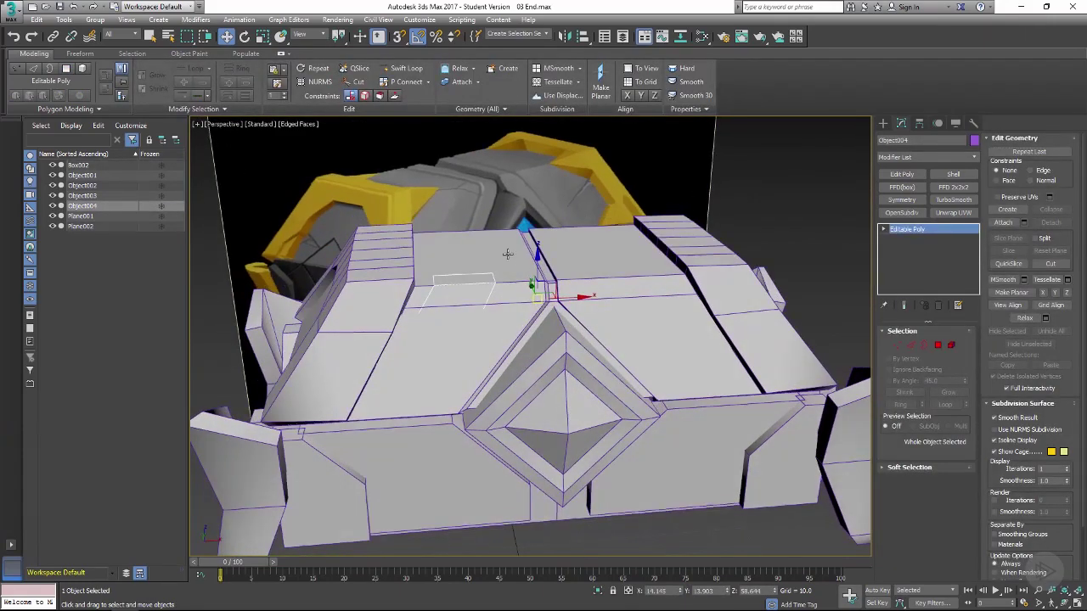
Add a Push modifier to the detached two-polygon trim piece and set its push value to about 0.73.
scroll(546, 193, "down", 3)
mouse_move(556, 281)
middle_mouse_down("alt")
mouse_move(576, 272)
mouse_move(569, 246)
mouse_move(564, 274)
middle_mouse_up("alt")
scroll(512, 317, "up", 5)
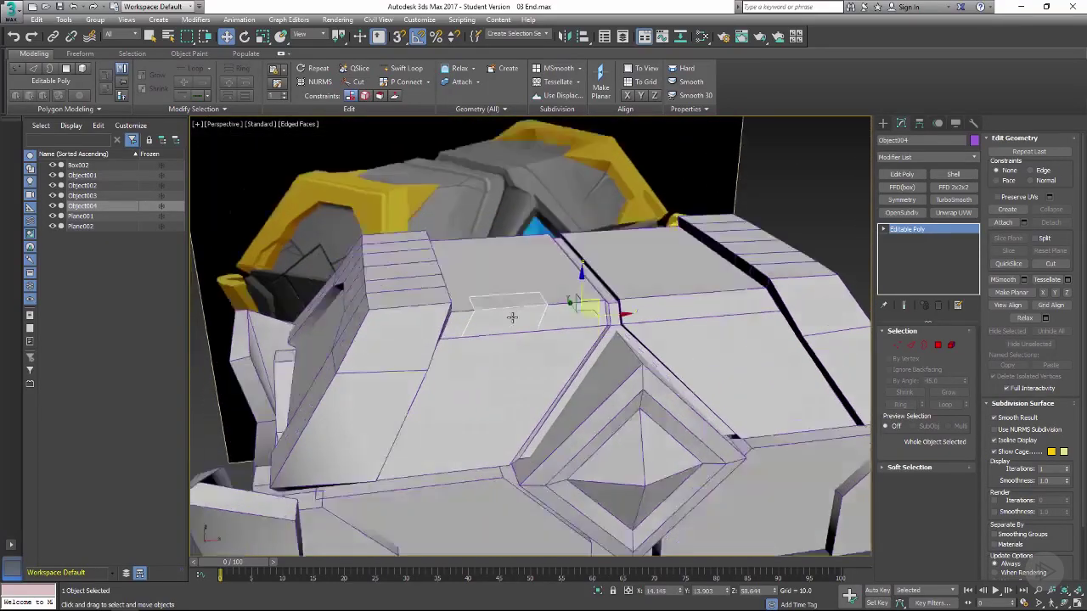
middle_click_drag(512, 318, 671, 236, "alt")
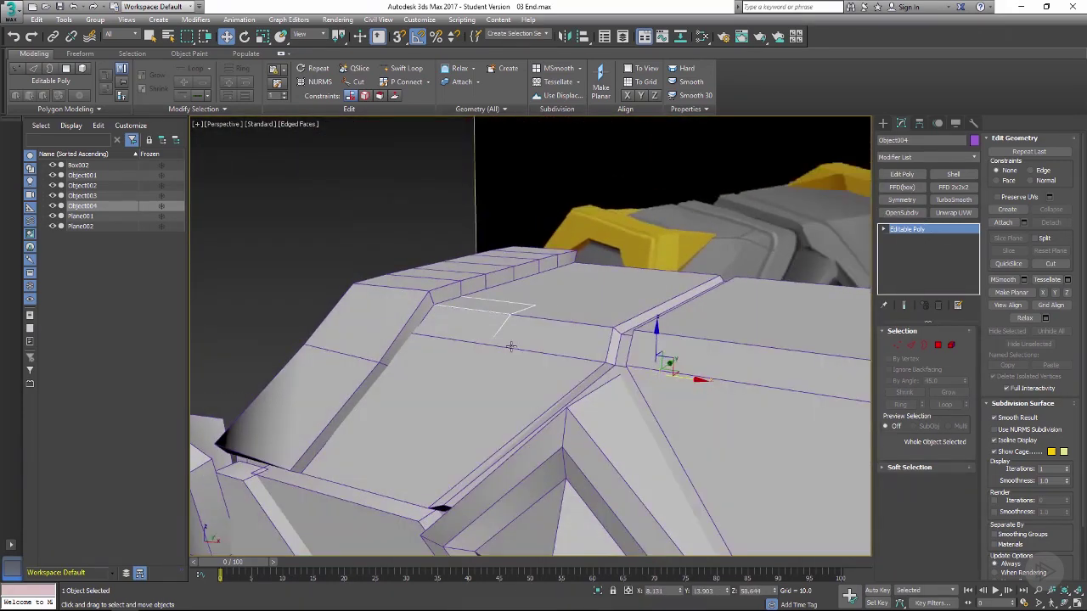
left_click(974, 161)
left_click_drag(975, 204, 964, 401)
left_click(905, 342)
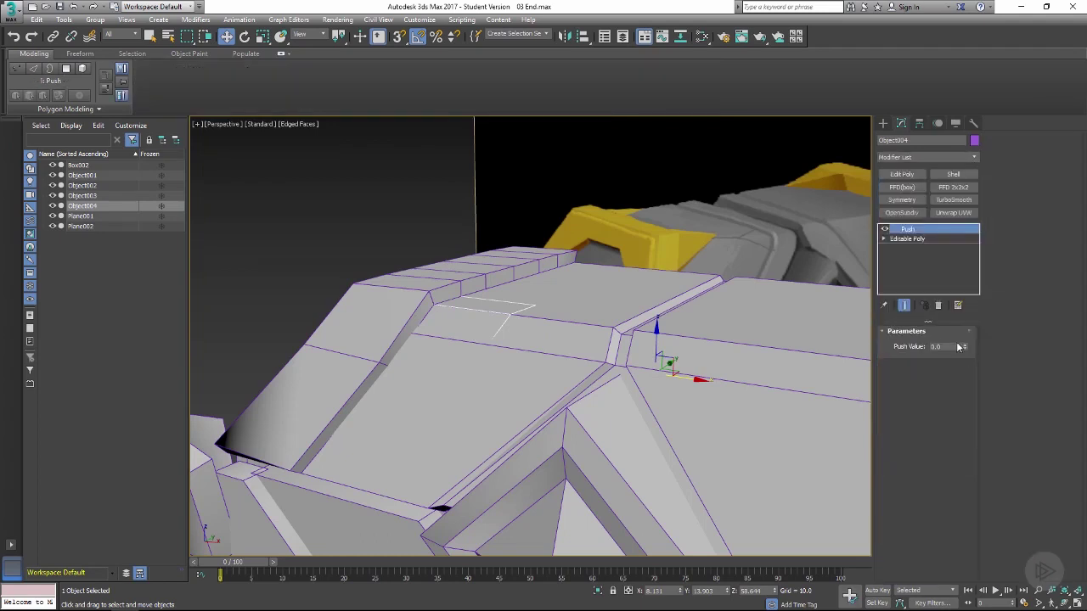
left_click_drag(963, 343, 952, 308)
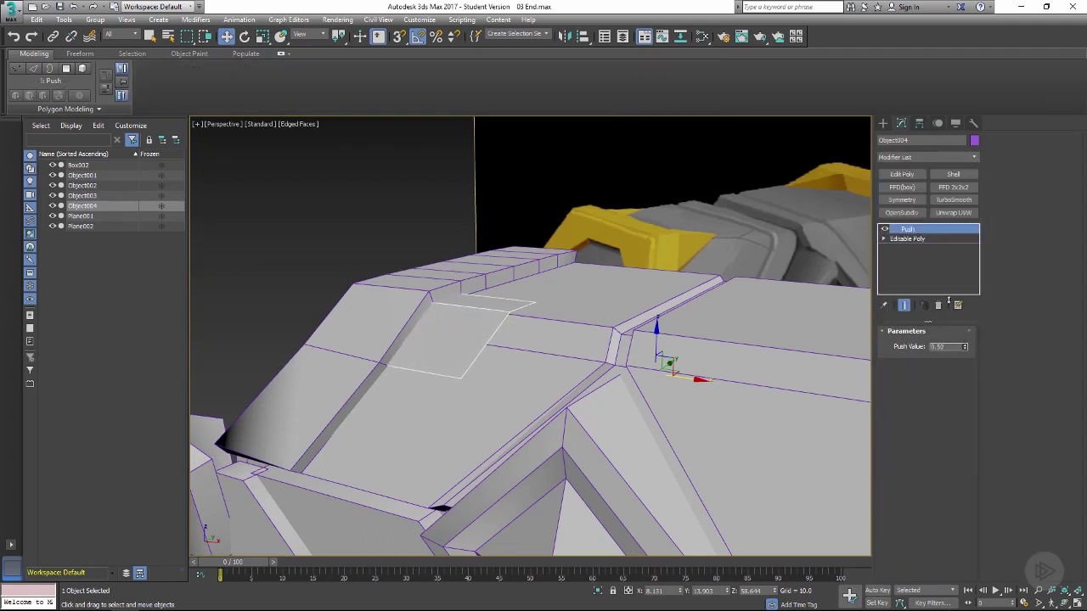
Scale the three vertices at the piece's gem-side end along X at the base Editable Poly level.
middle_click_drag(419, 317, 508, 318, "alt")
left_click(906, 239)
key("1")
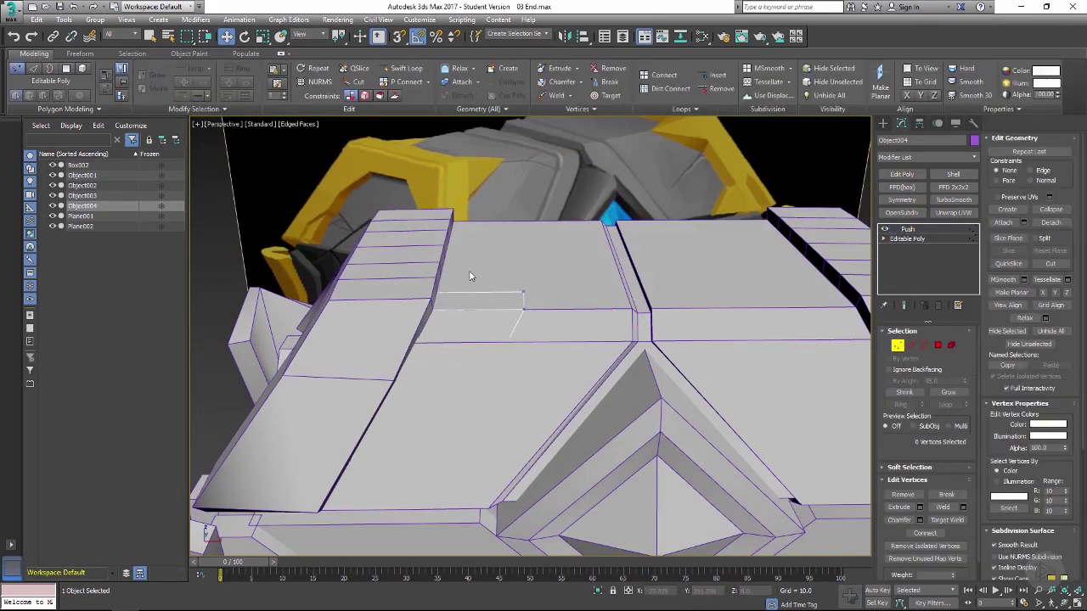
left_click(512, 307)
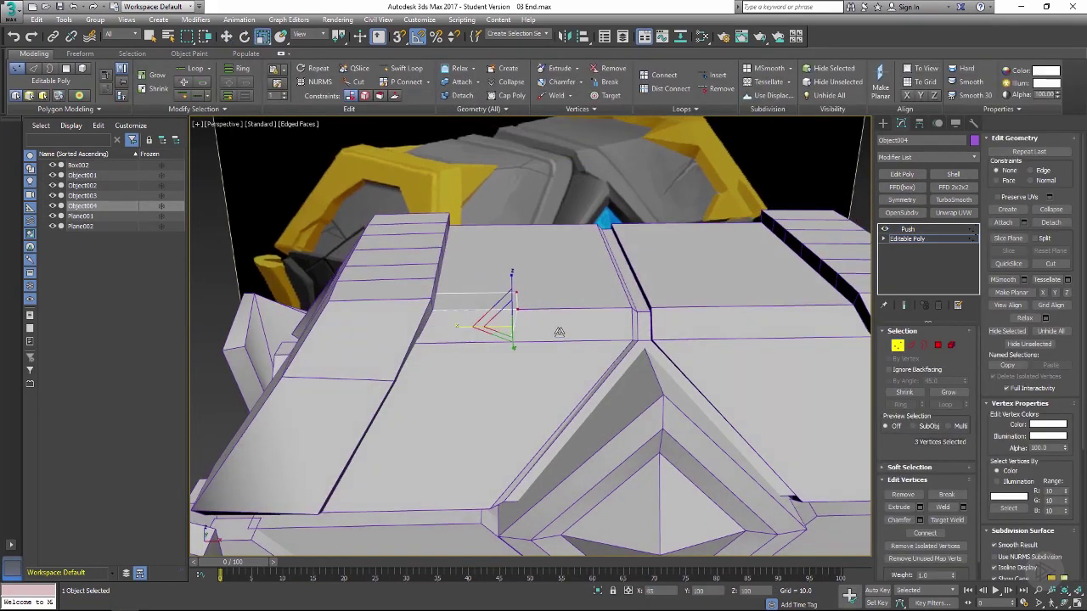
left_click_drag(576, 325, 583, 325)
middle_click_drag(586, 323, 536, 307, "alt")
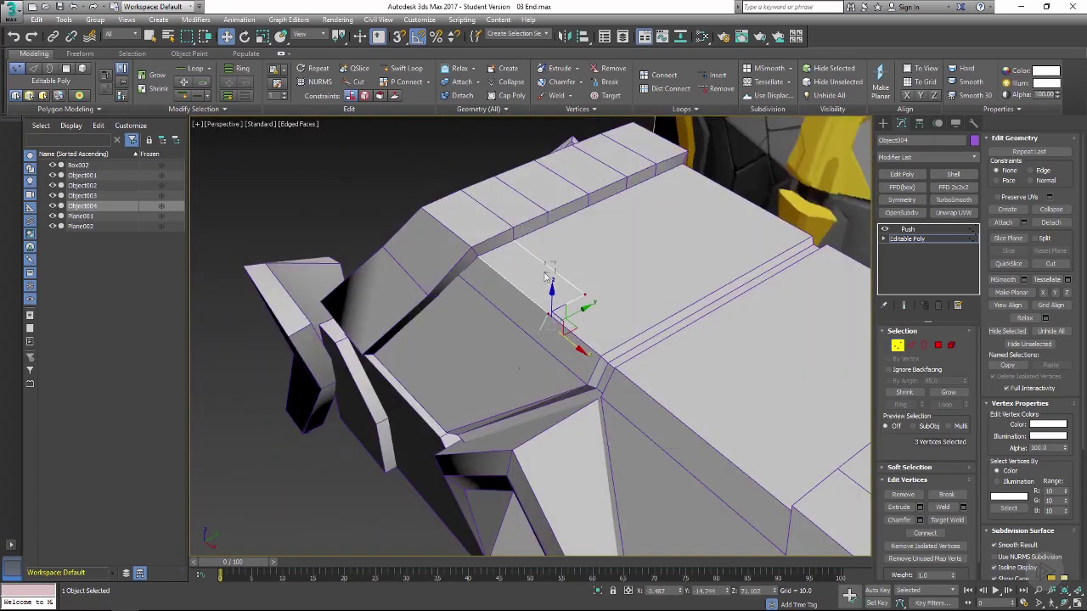
Cut from both outer trim-side corners to the middle gem-side vertex and delete the leftover outer triangles, leaving a pointed wedge.
key("2")
left_click(555, 272)
middle_click_drag(593, 266, 555, 286, "alt")
key("alt+c")
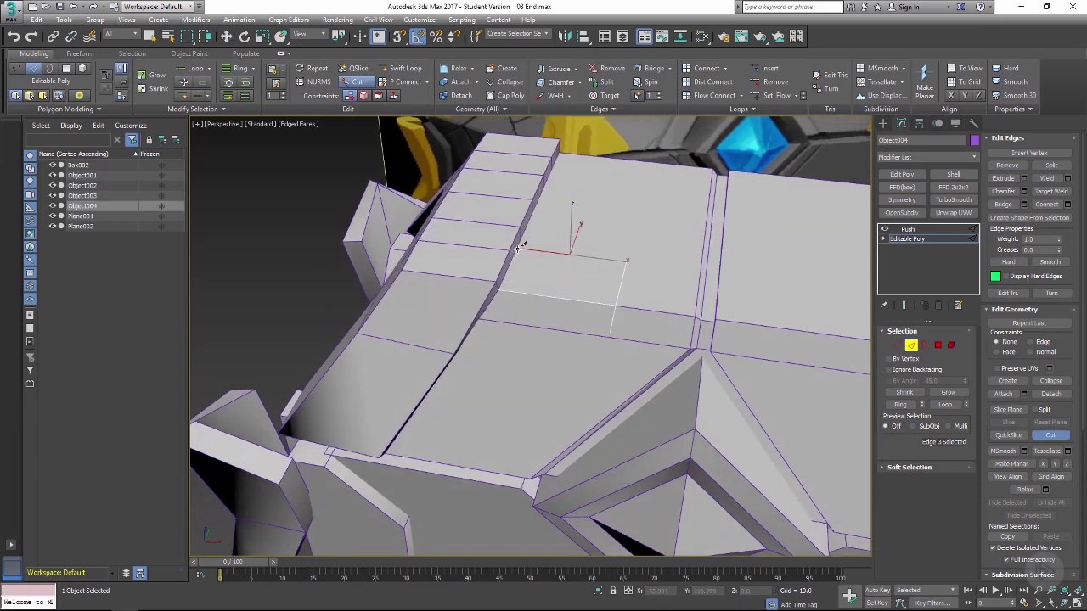
key("F3")
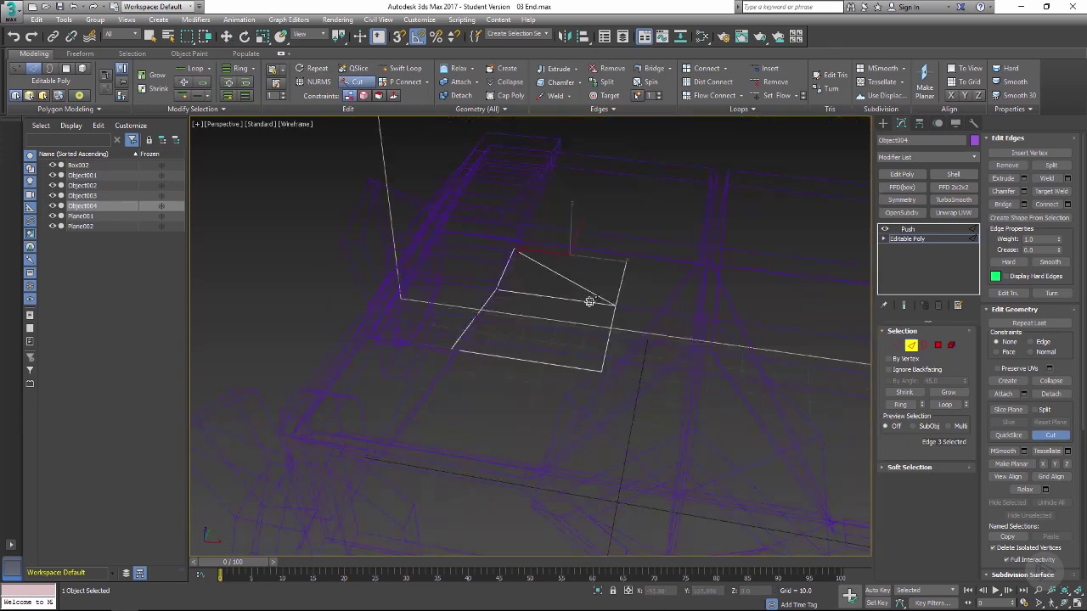
key("F3")
middle_click_drag(635, 294, 616, 297, "alt")
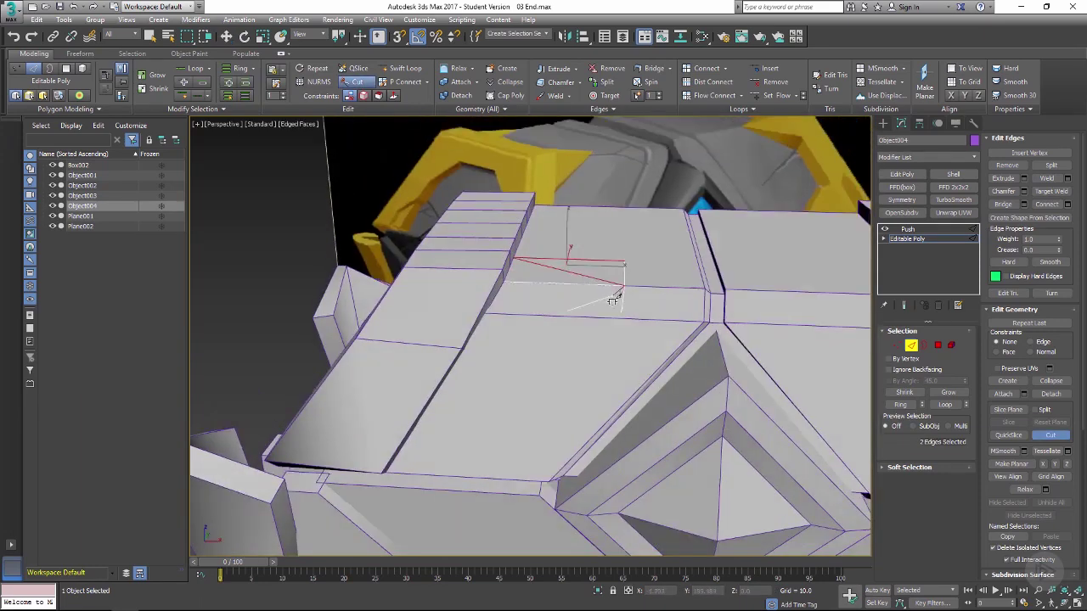
key("F3")
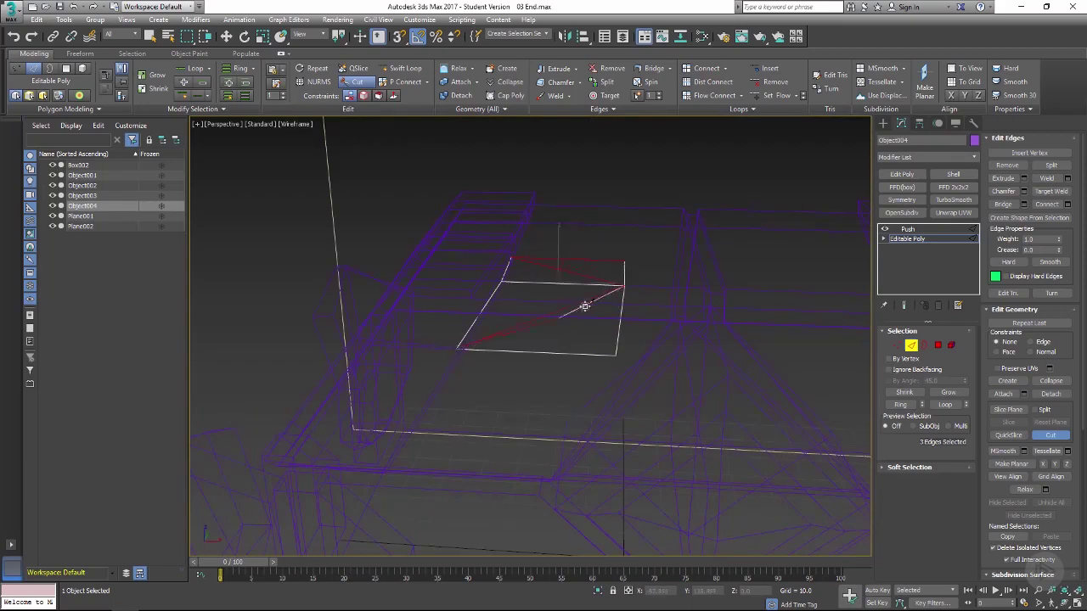
key("F3")
key("w")
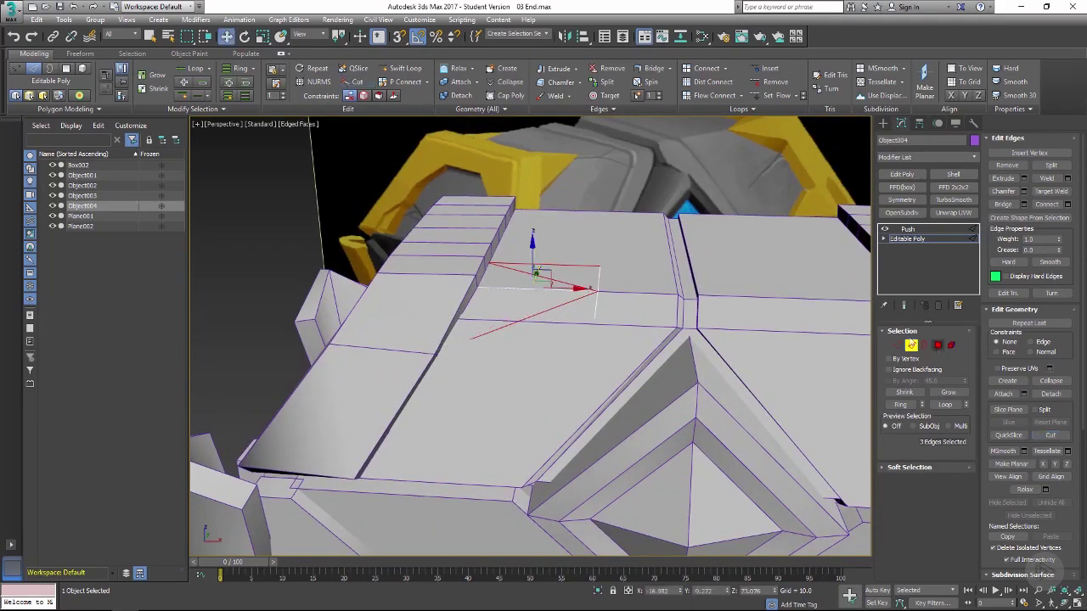
key("4")
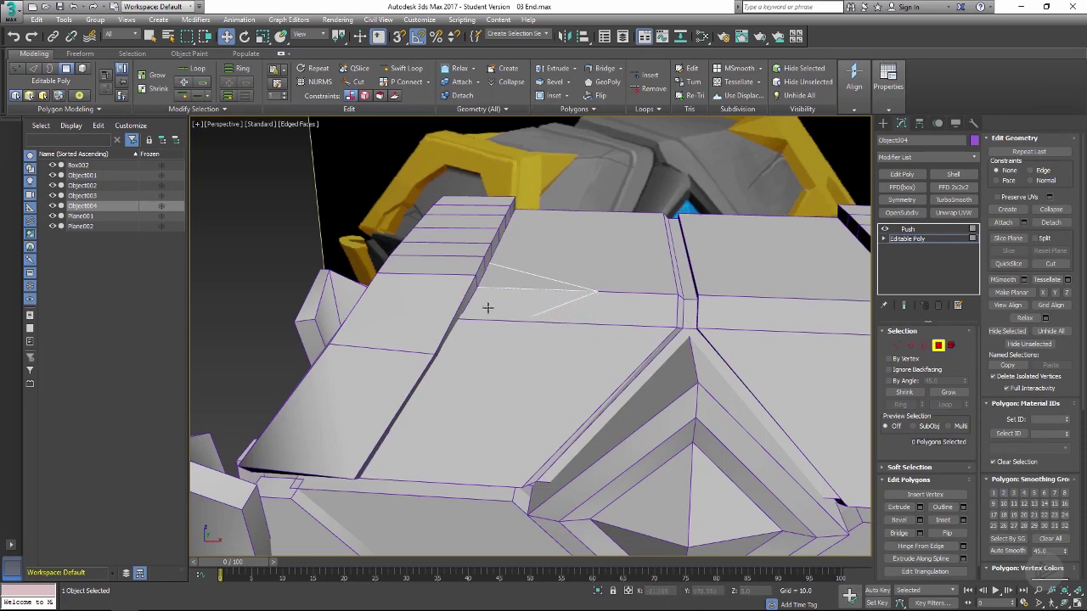
Move the wedge's middle trim-side vertex onto the bend of the end trim and leave vertex editing.
middle_click_drag(488, 308, 477, 282, "alt")
key("1")
left_click(476, 285)
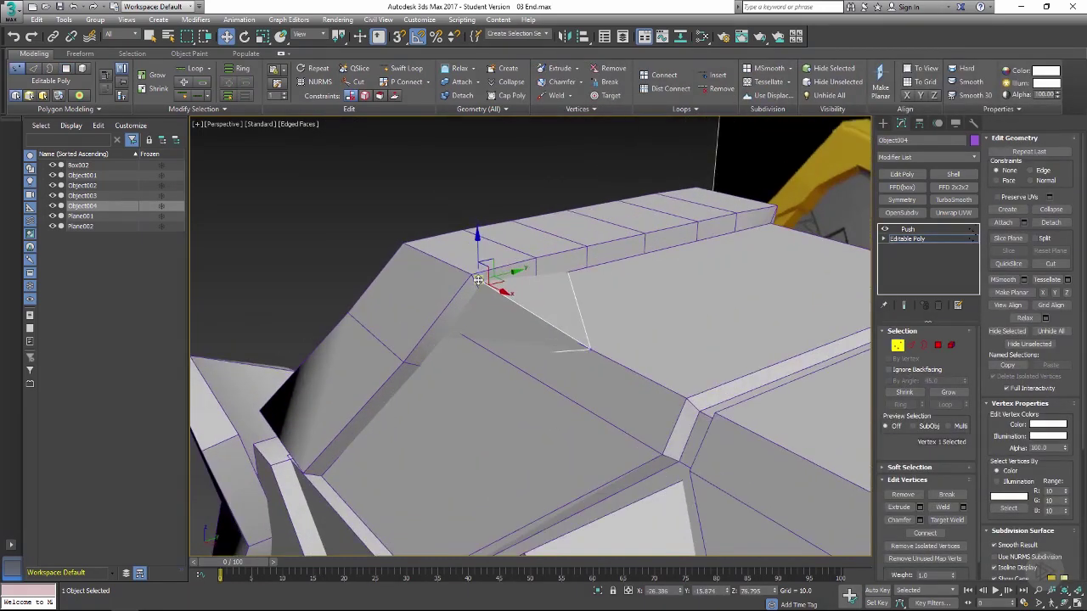
left_click_drag(478, 280, 465, 269)
scroll(481, 263, "up", 4)
scroll(458, 318, "down", 5)
mouse_move(456, 326)
middle_mouse_down("alt")
mouse_move(517, 265)
mouse_move(717, 276)
mouse_move(526, 321)
mouse_move(525, 295)
middle_mouse_up("alt")
left_click(915, 241)
Examine how the wedge sits against the lid and end trim in wireframe and in shading without edges.
key("F3")
key("F3")
key("F4")
scroll(525, 321, "down", 3)
scroll(526, 319, "up", 4)
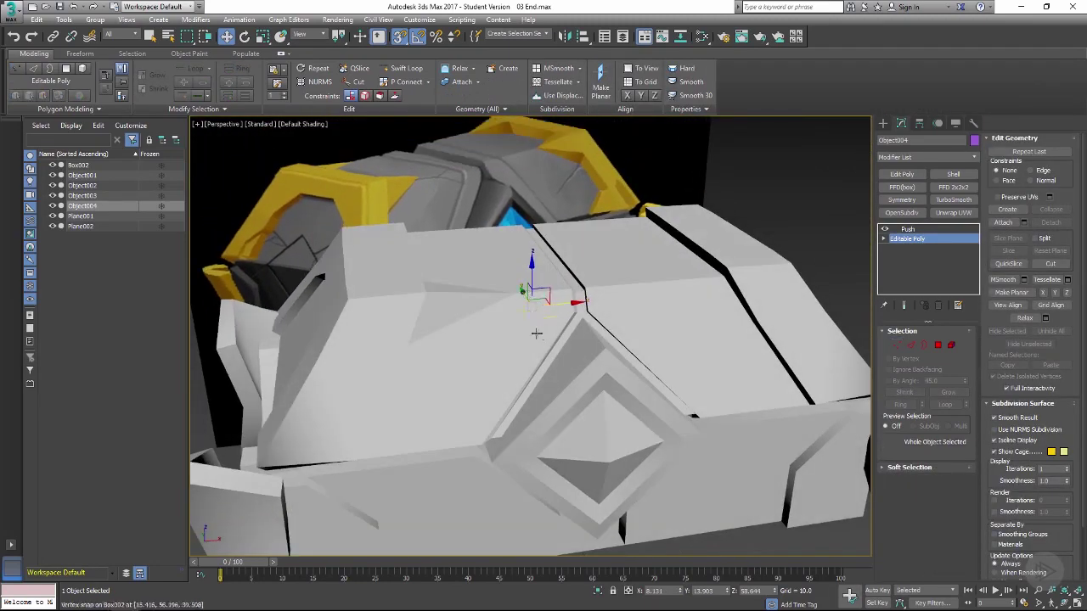
scroll(537, 334, "up", 2)
middle_click_drag(537, 334, 538, 315, "alt")
key("F3")
key("F3")
key("F4")
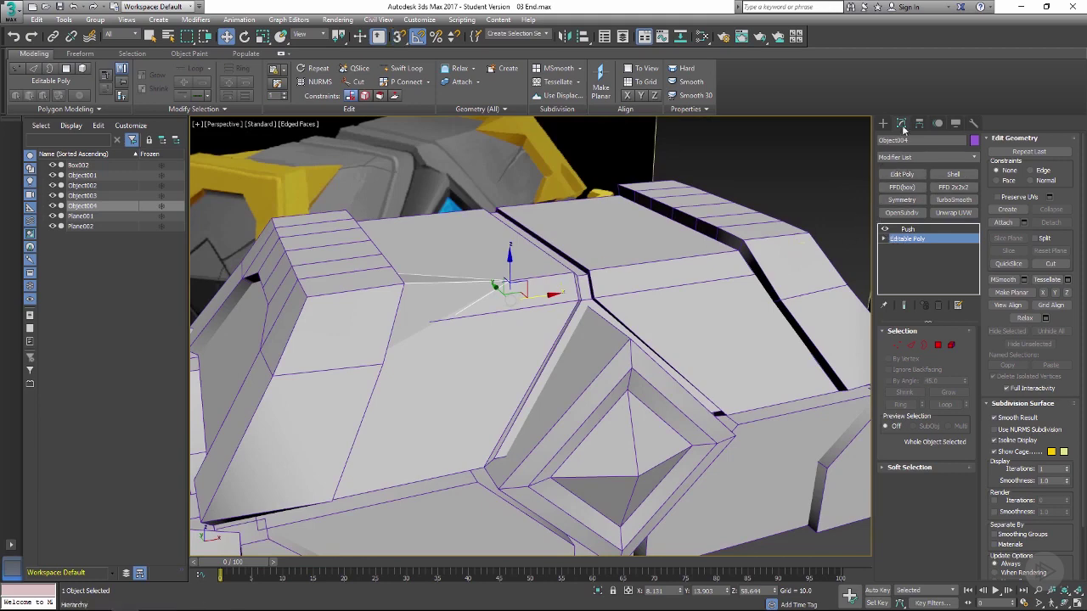
Align only the wedge's pivot to the pivot point of Box002 on X, Y and Z.
left_click(920, 124)
left_click(915, 201)
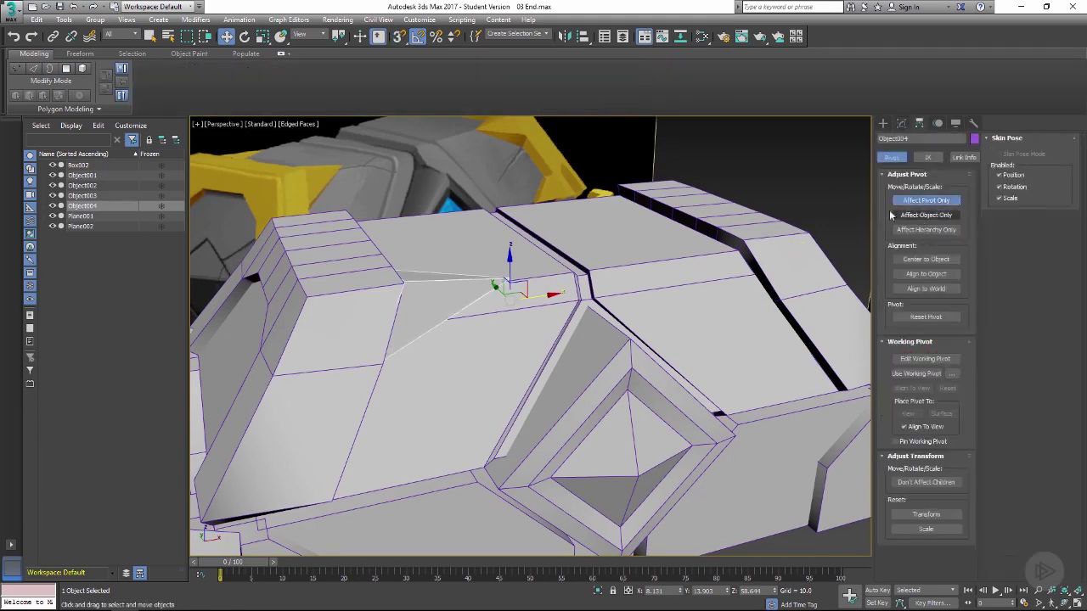
left_click(583, 37)
left_click(643, 287)
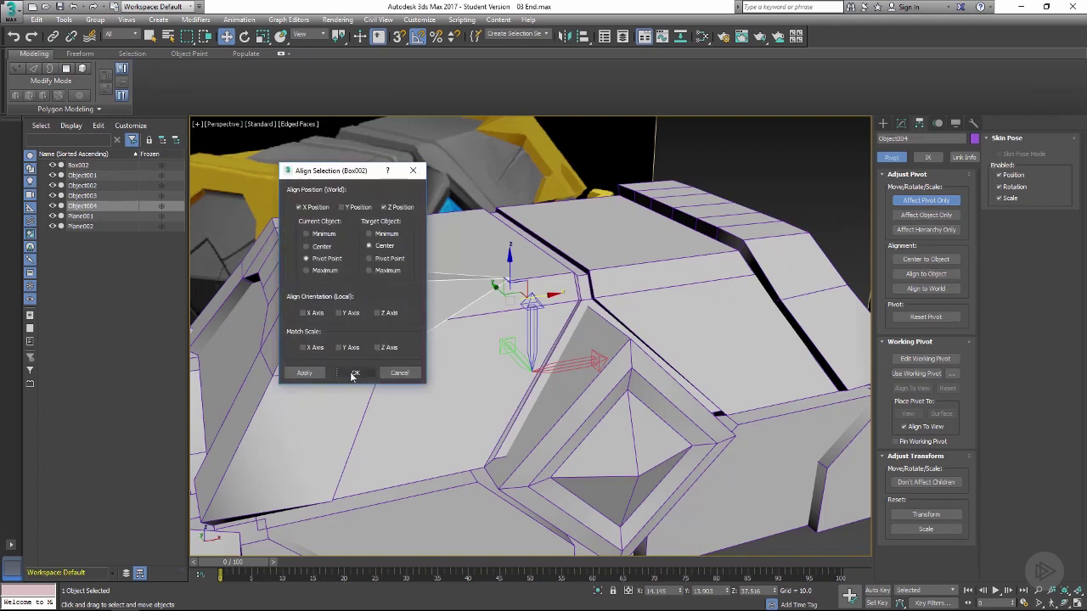
left_click(357, 208)
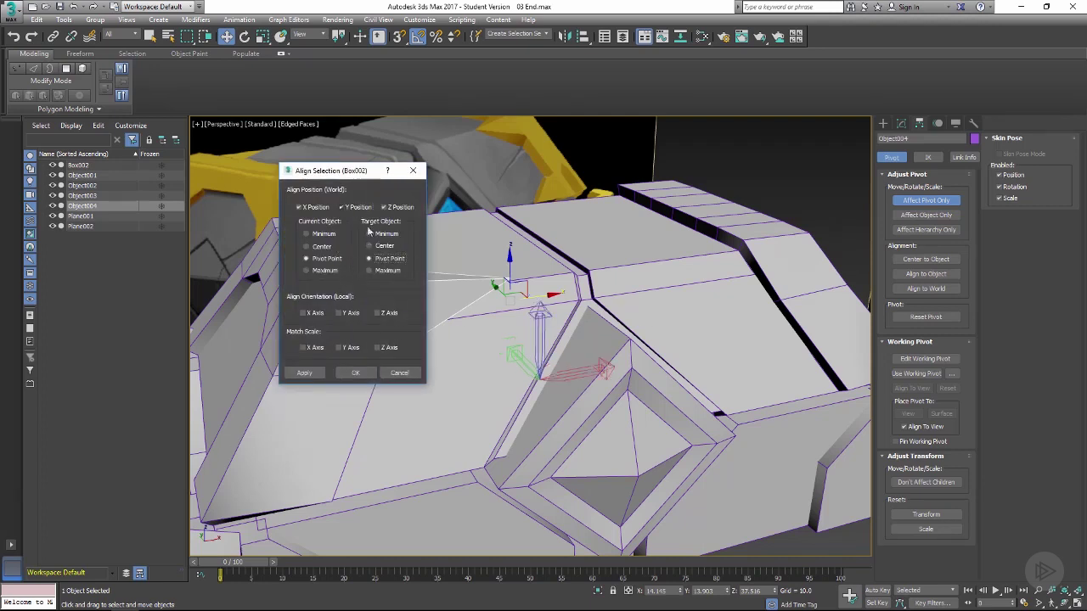
left_click(356, 373)
left_click(926, 201)
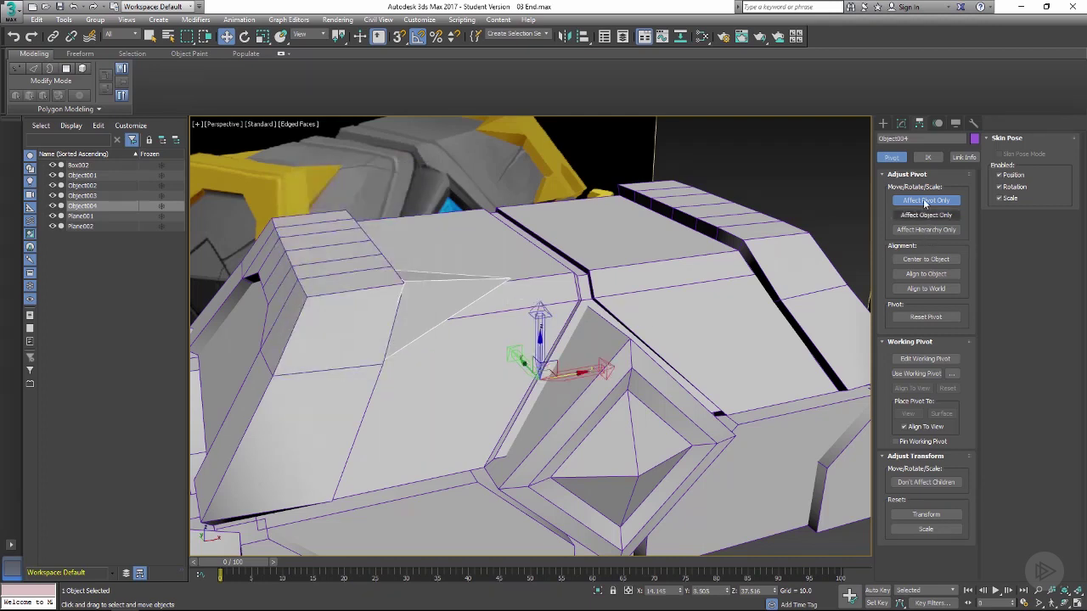
Mirror the wedge to the lid's other corners with two flipped Symmetry modifiers, one on X and one on Y.
left_click(901, 123)
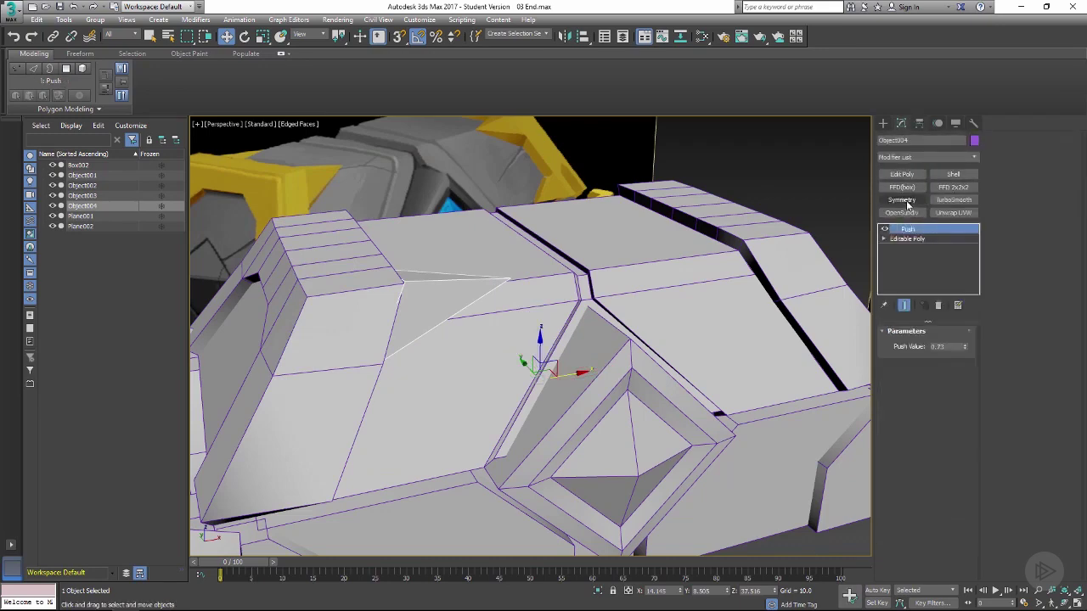
left_click(901, 200)
left_click(905, 366)
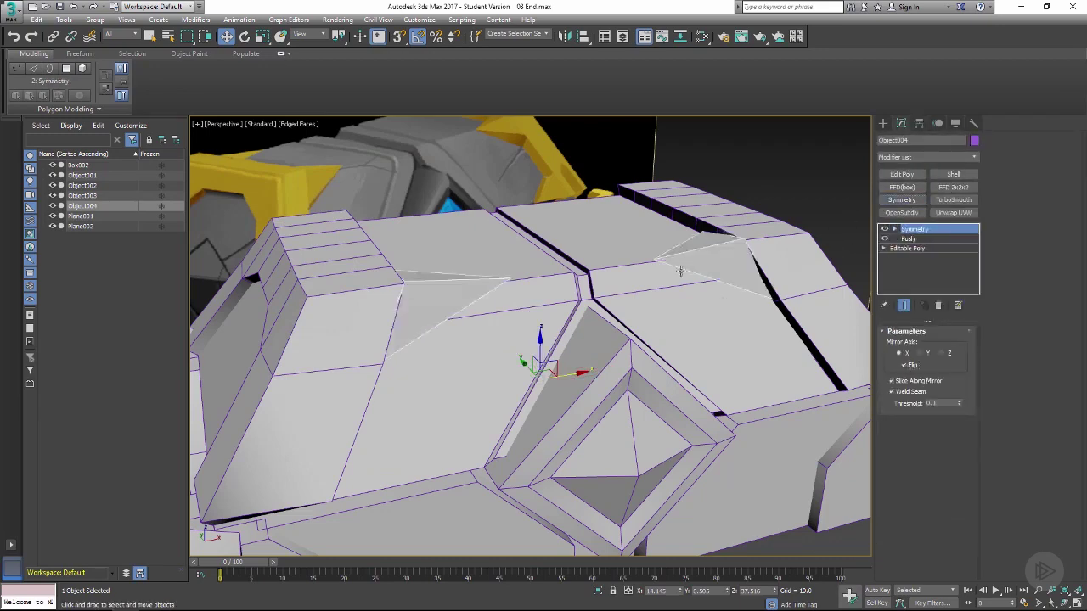
scroll(811, 285, "down", 4)
middle_click_drag(702, 275, 747, 287, "alt")
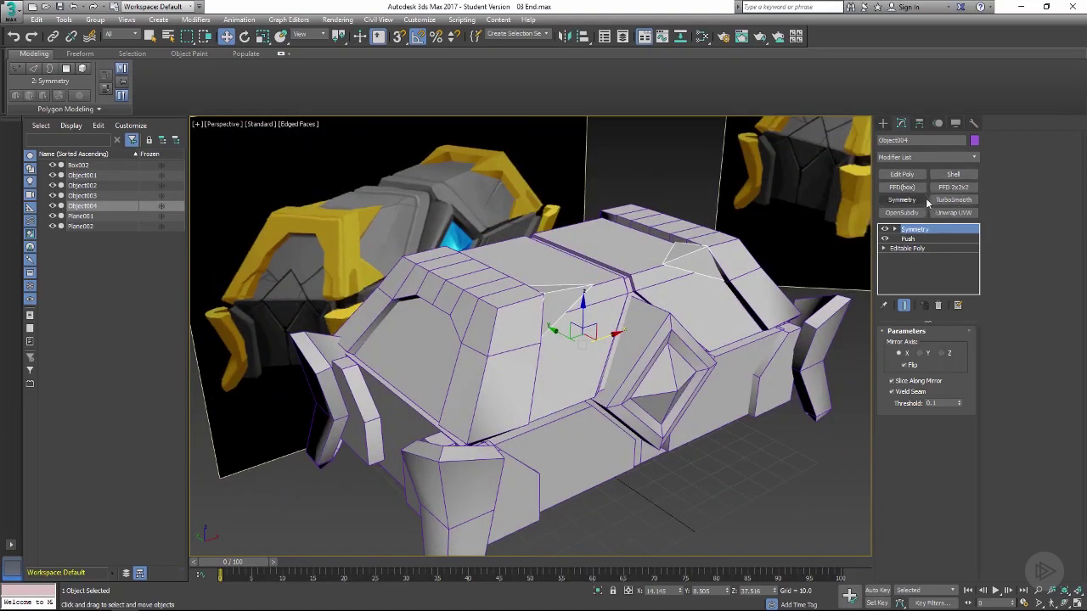
left_click(920, 354)
left_click(910, 365)
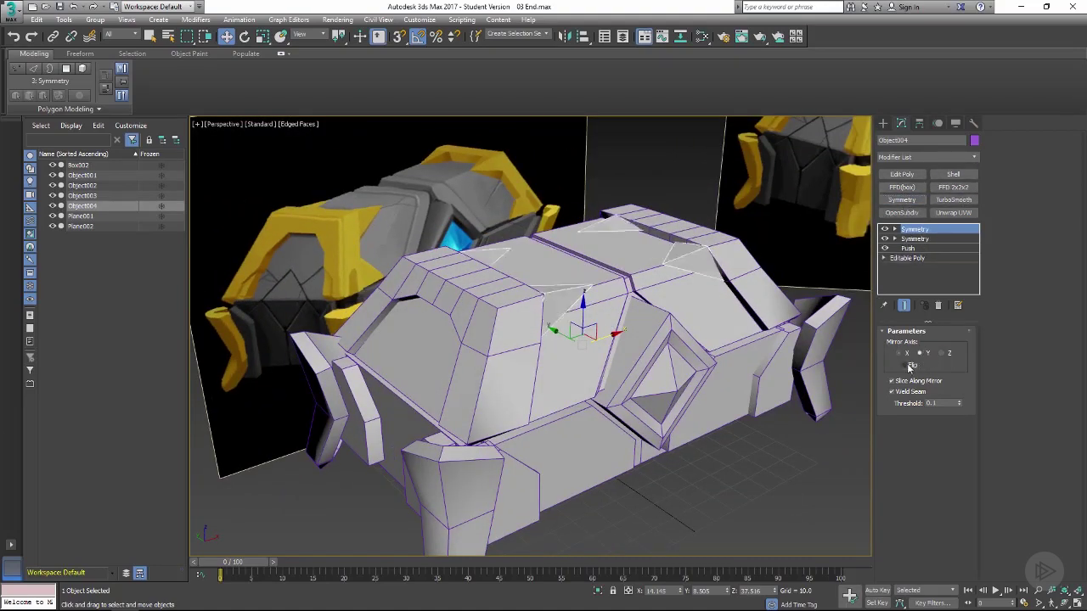
Shift the mirror plane of the Y-axis Symmetry modifier along Y to about 13.7.
middle_click_drag(727, 309, 795, 304, "alt")
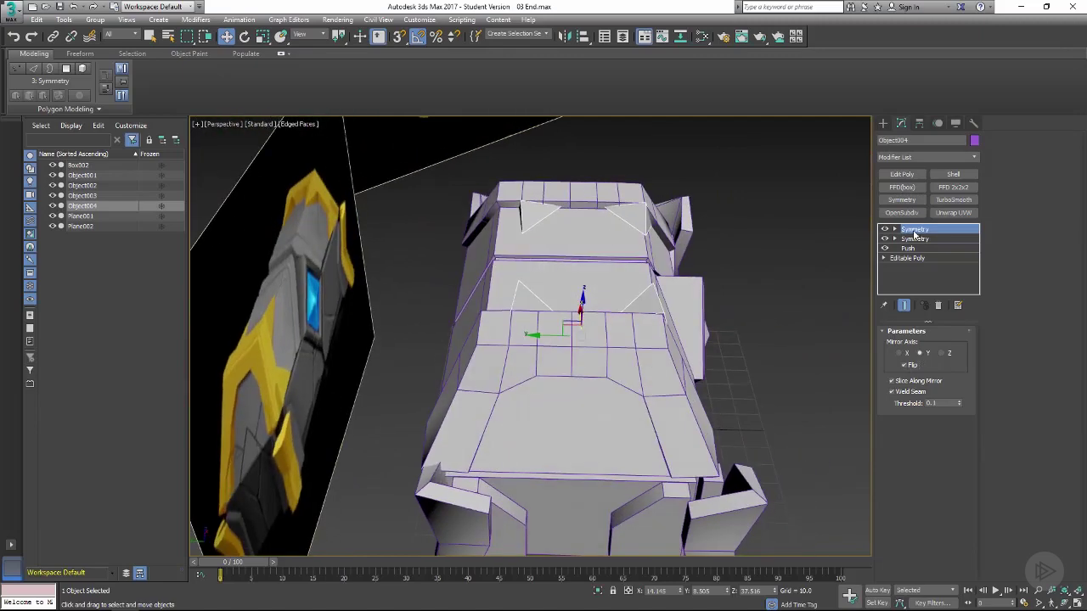
left_click_drag(546, 335, 538, 334)
middle_click_drag(530, 335, 582, 272, "alt")
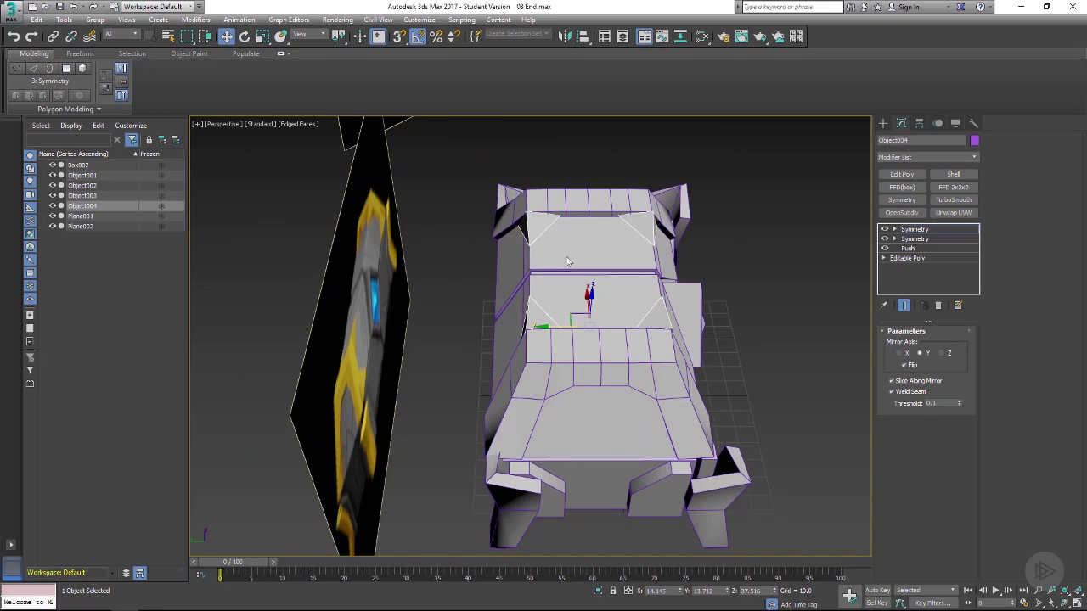
left_click(914, 230)
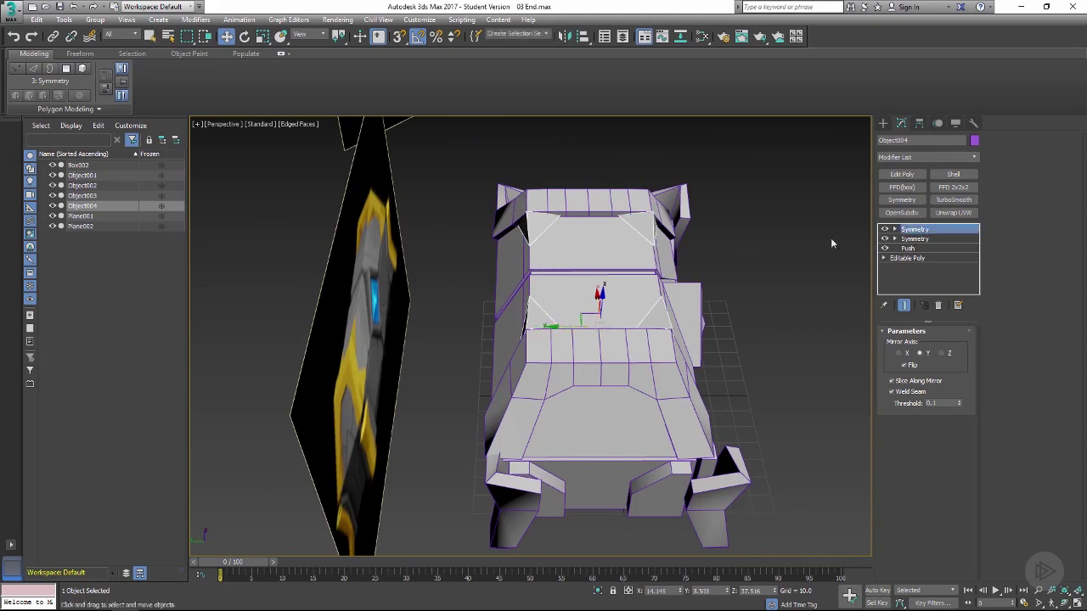
Try a Symmetry modifier on the Y axis for the chest body Box002 and delete it.
left_click(757, 266)
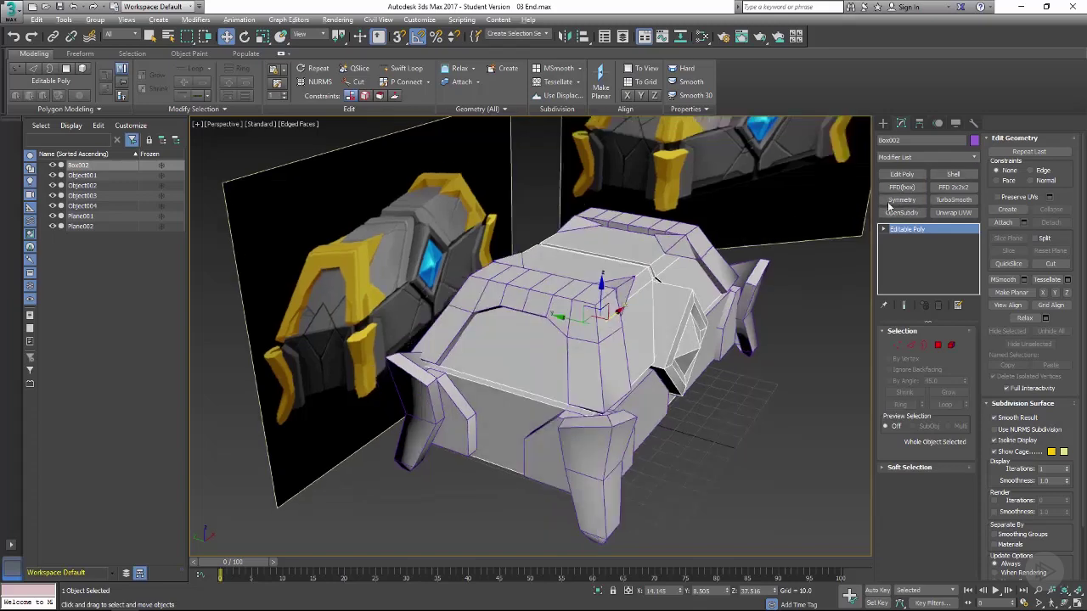
left_click(902, 200)
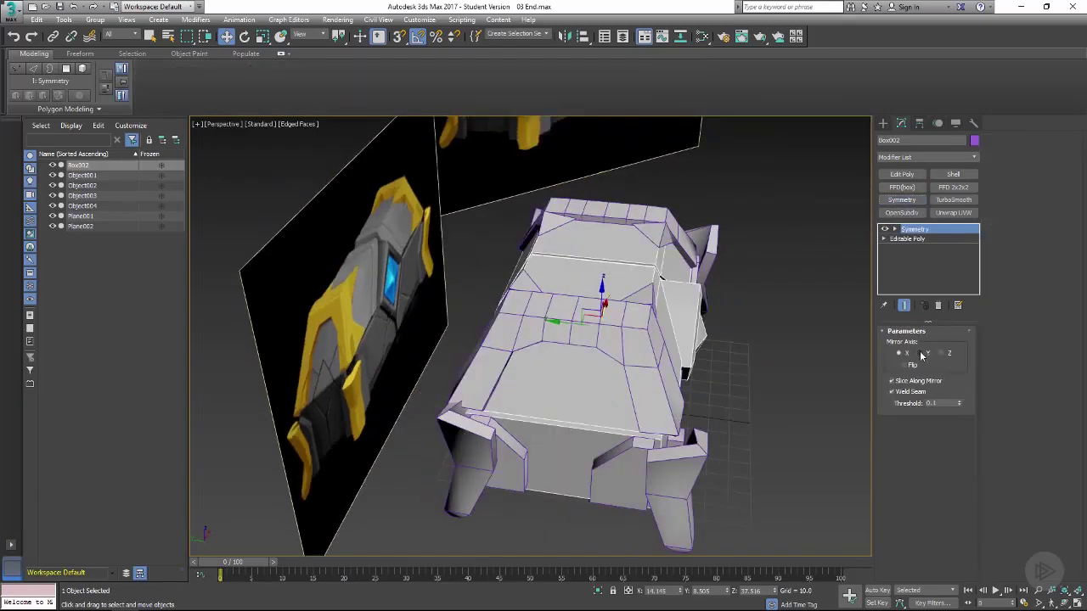
left_click(920, 353)
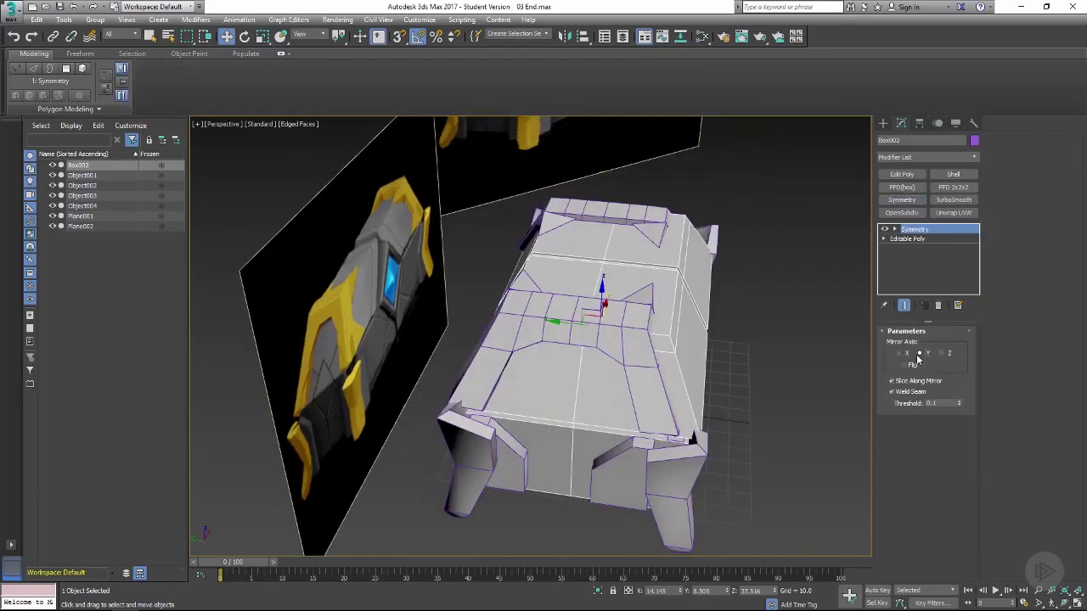
right_click(925, 235)
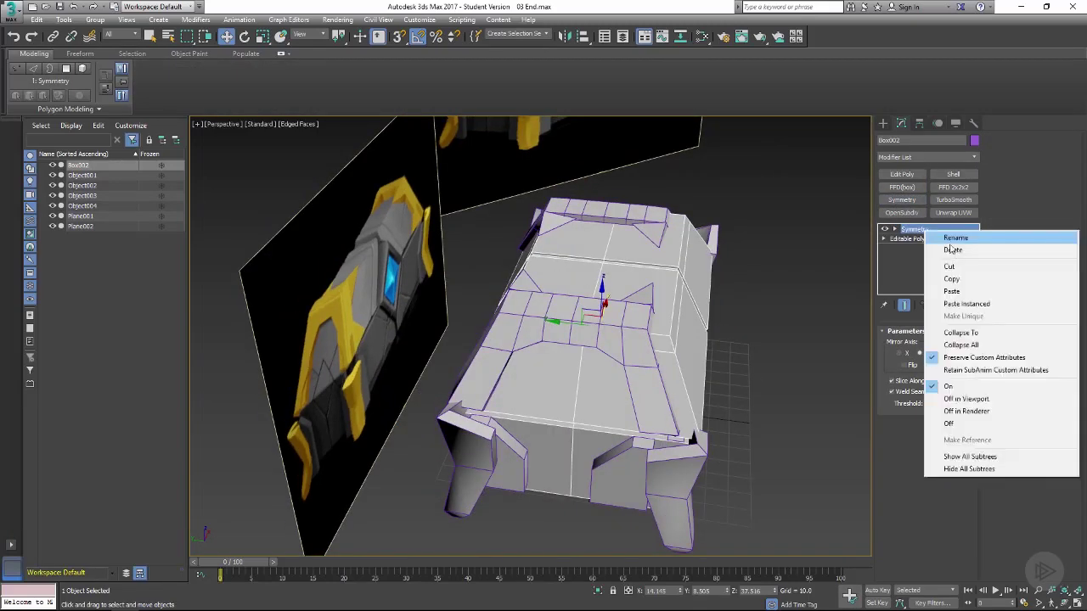
left_click(955, 253)
Detach the gem block element from the chest body as a separate object and leave element editing.
left_click(951, 345)
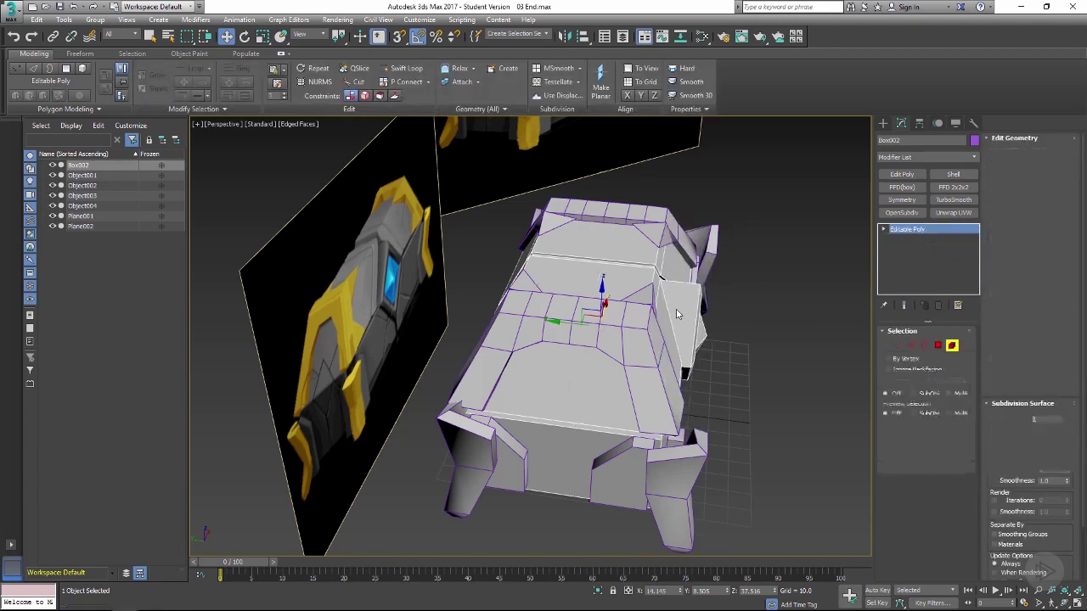
left_click(677, 312)
middle_click_drag(671, 293, 637, 282, "alt")
left_click(1050, 222)
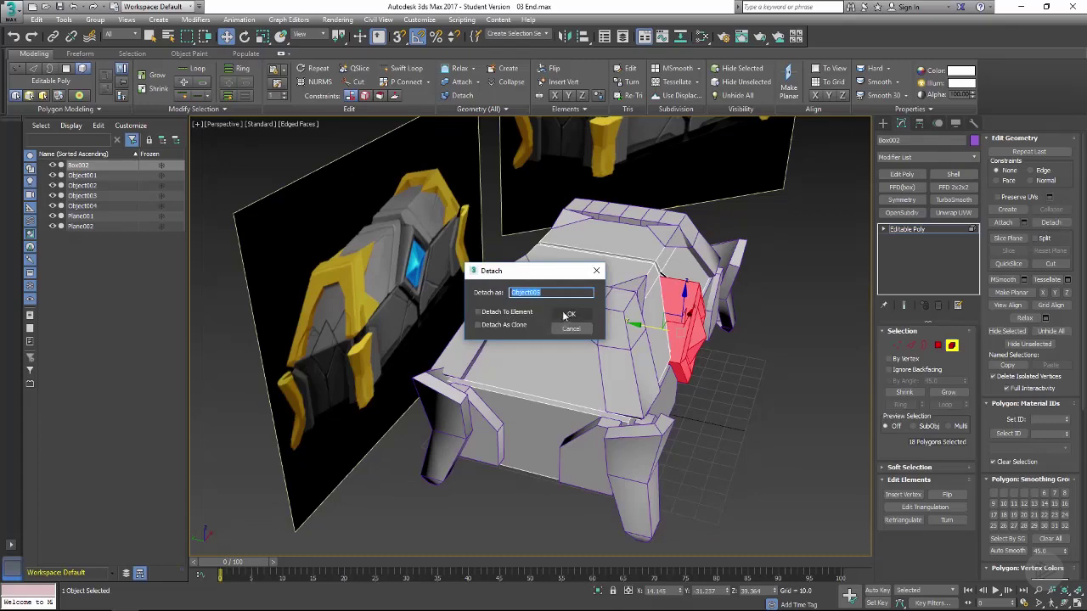
left_click(571, 313)
left_click(906, 229)
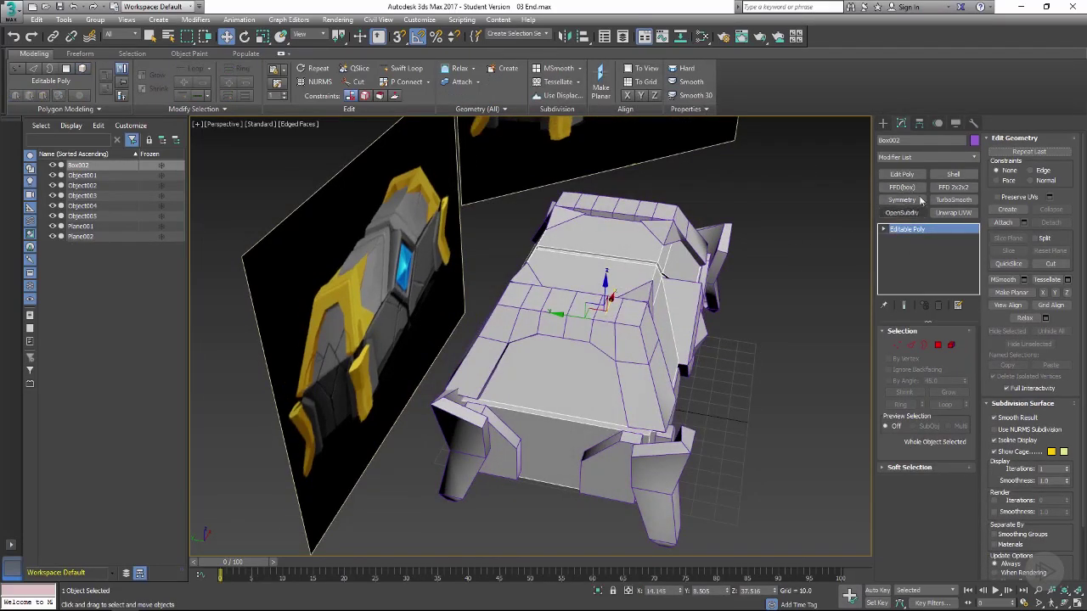
Center the chest body's pivot on the object and mirror the body with a Symmetry modifier on the Y axis.
left_click(921, 125)
left_click(926, 201)
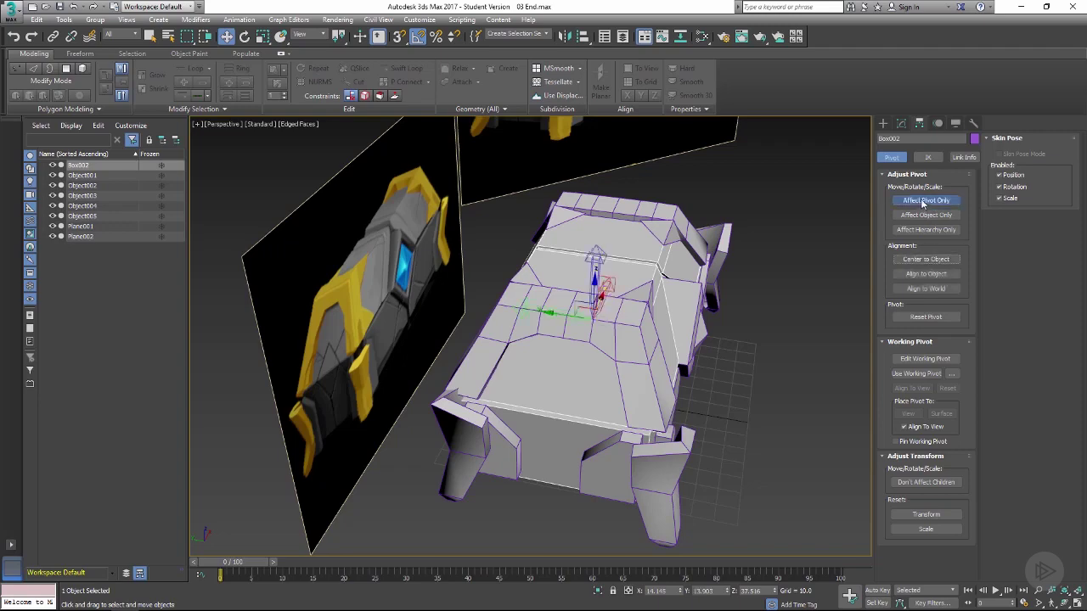
left_click(926, 201)
left_click(902, 126)
left_click(901, 200)
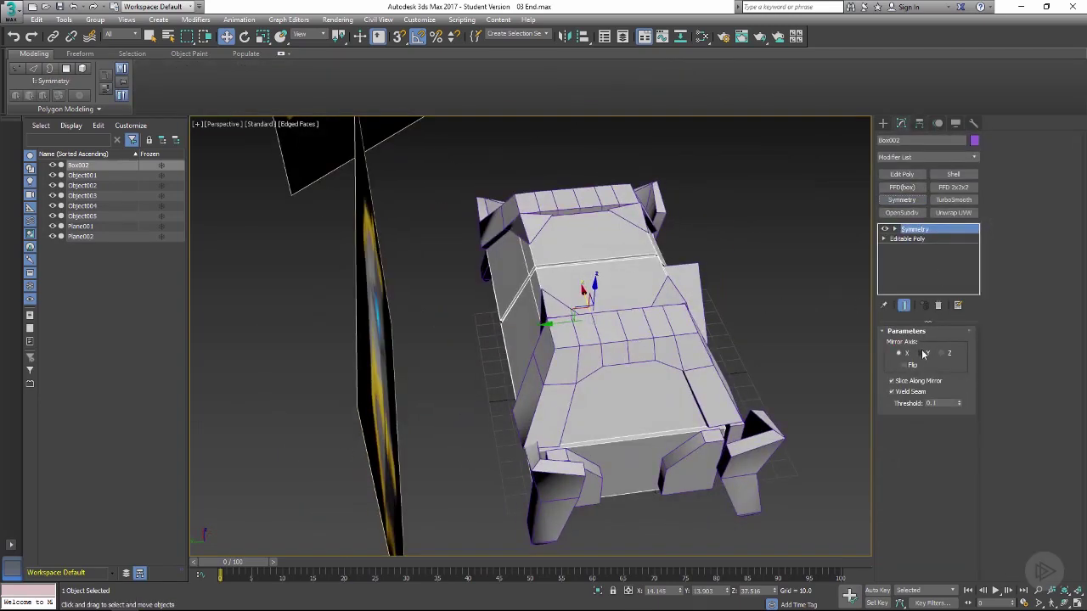
left_click(924, 353)
middle_click_drag(761, 277, 679, 239, "alt")
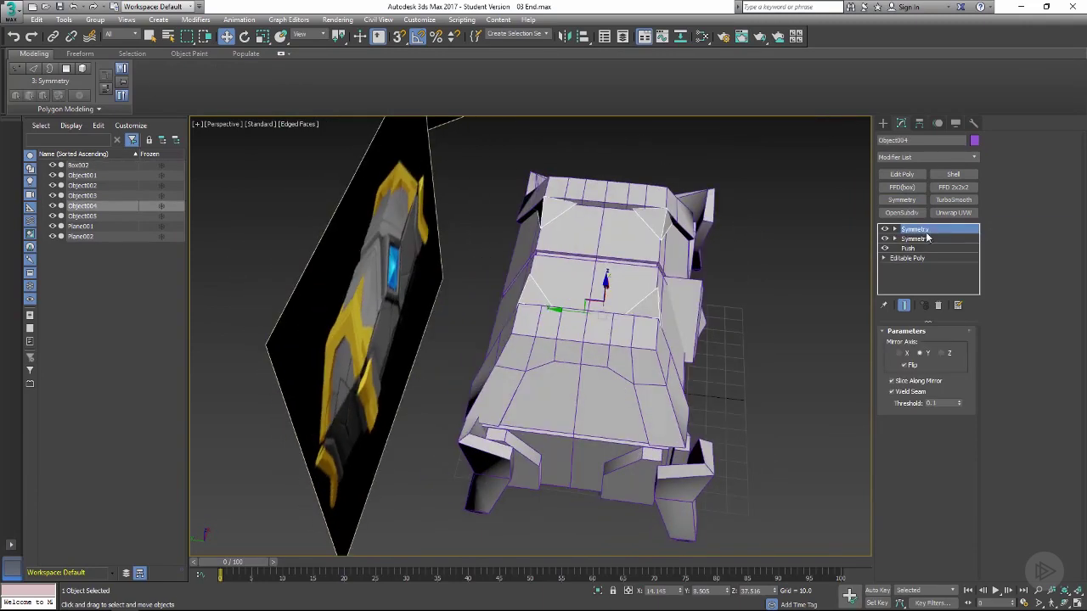
Delete the wedge's Y-axis Symmetry modifier and align the wedge's pivot to the chest body.
right_click(928, 239)
left_click(934, 247)
left_click(919, 124)
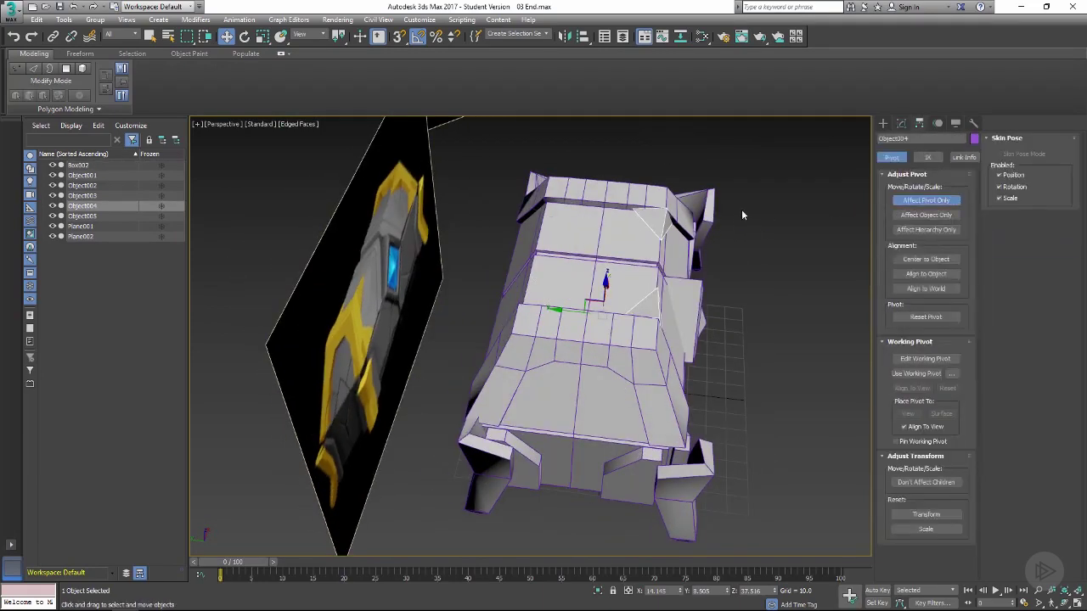
middle_click_drag(667, 270, 746, 237, "alt")
middle_click_drag(677, 244, 860, 167, "alt")
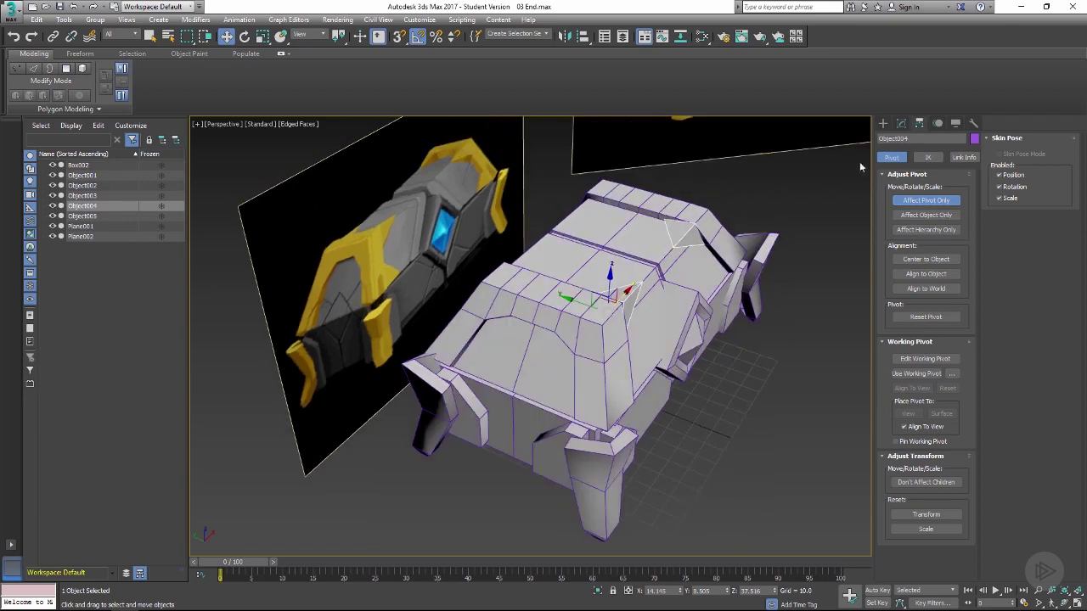
left_click(583, 35)
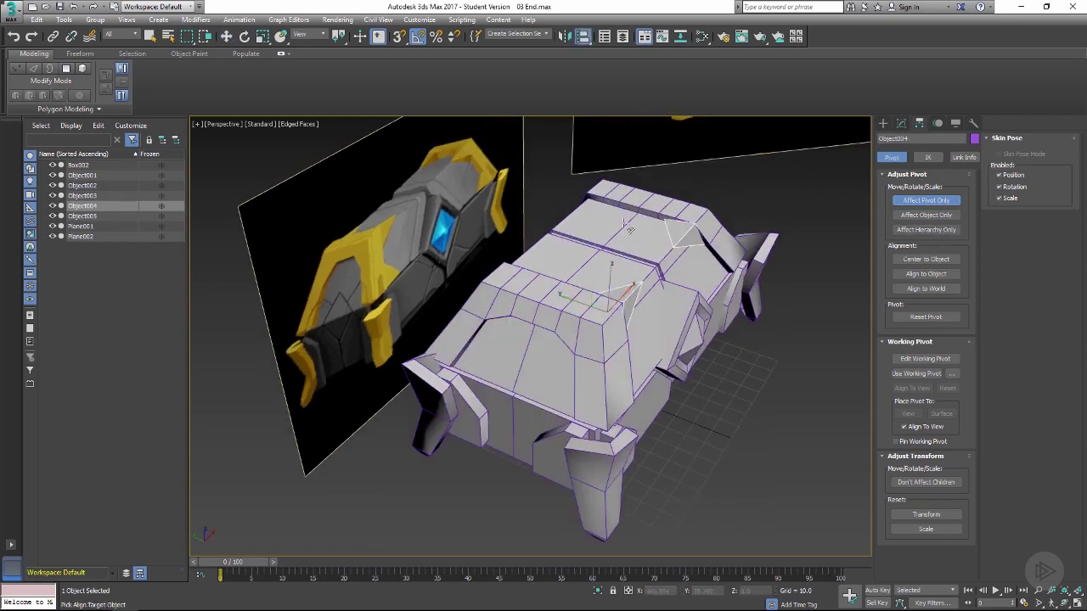
left_click(628, 226)
left_click(365, 375)
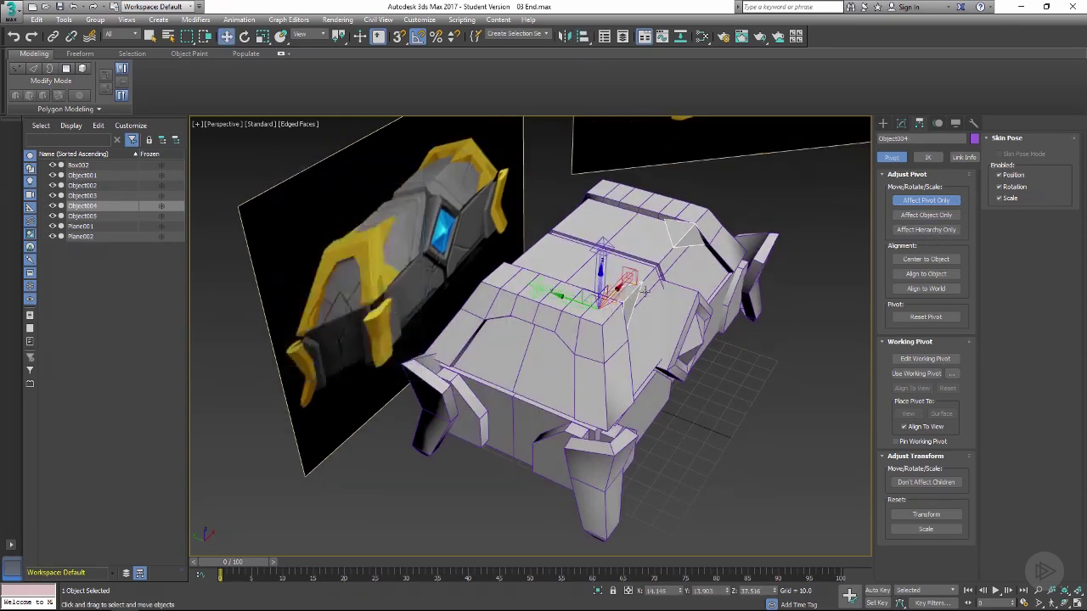
left_click(918, 203)
left_click(901, 124)
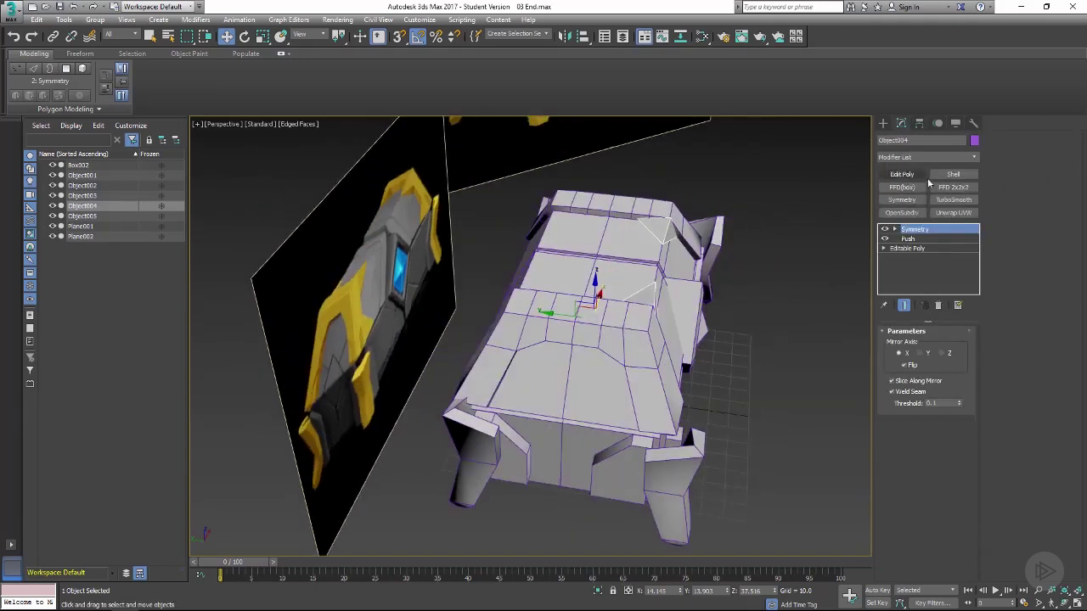
Add a flipped Symmetry modifier on the Y axis to mirror the wedges to the lid's other side.
left_click(909, 200)
middle_click_drag(711, 262, 748, 267, "alt")
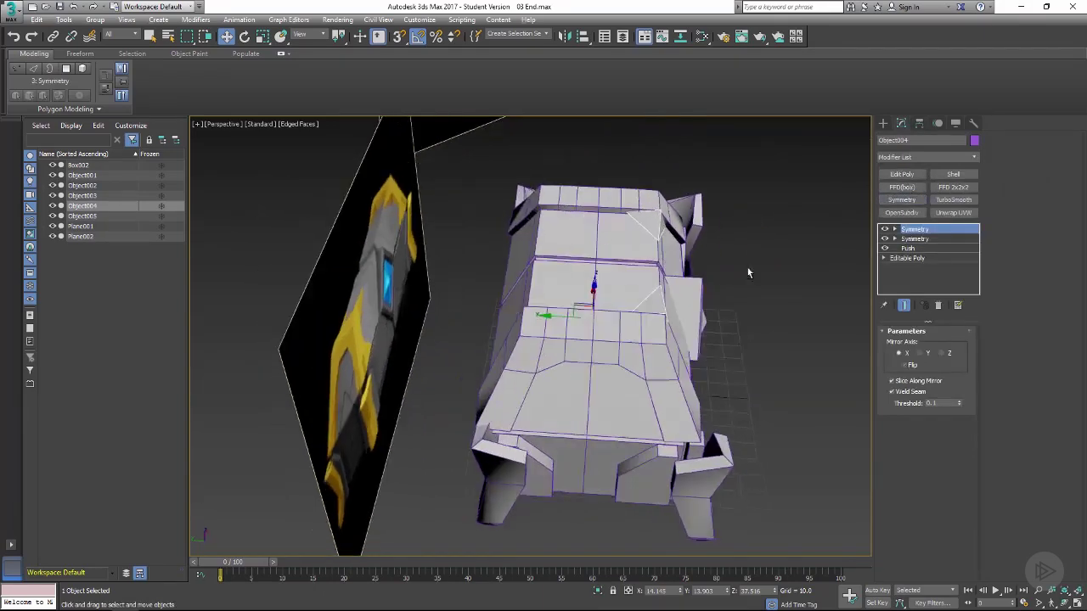
left_click(905, 364)
middle_click_drag(774, 311, 677, 247, "alt")
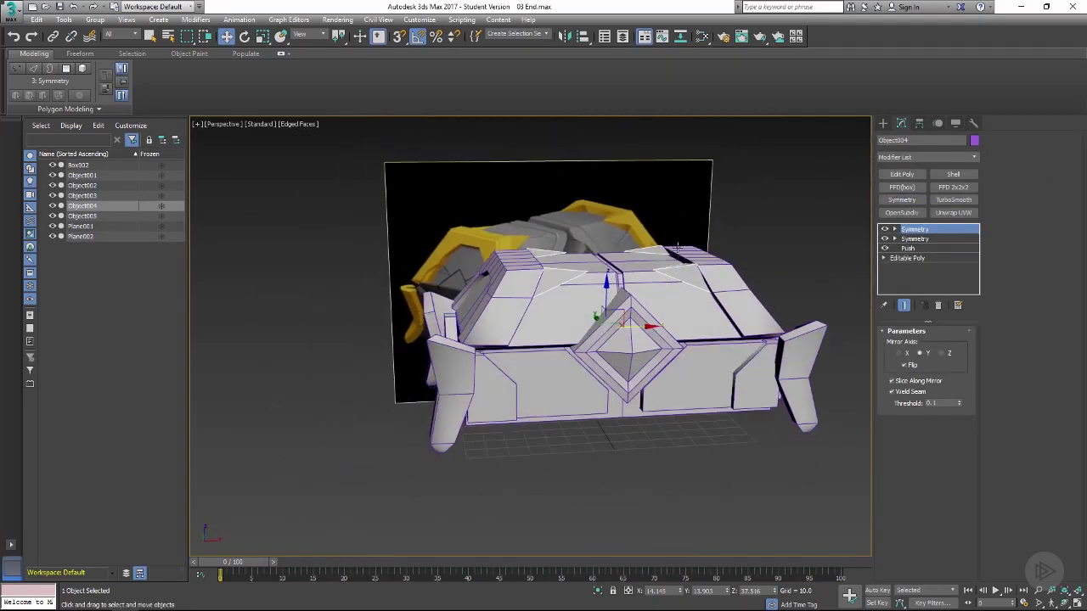
Examine the mirrored chest without edge display and compare it with the reference images.
key("F4")
key("F4")
middle_click_drag(753, 227, 839, 188, "alt")
key("F4")
left_click(750, 227)
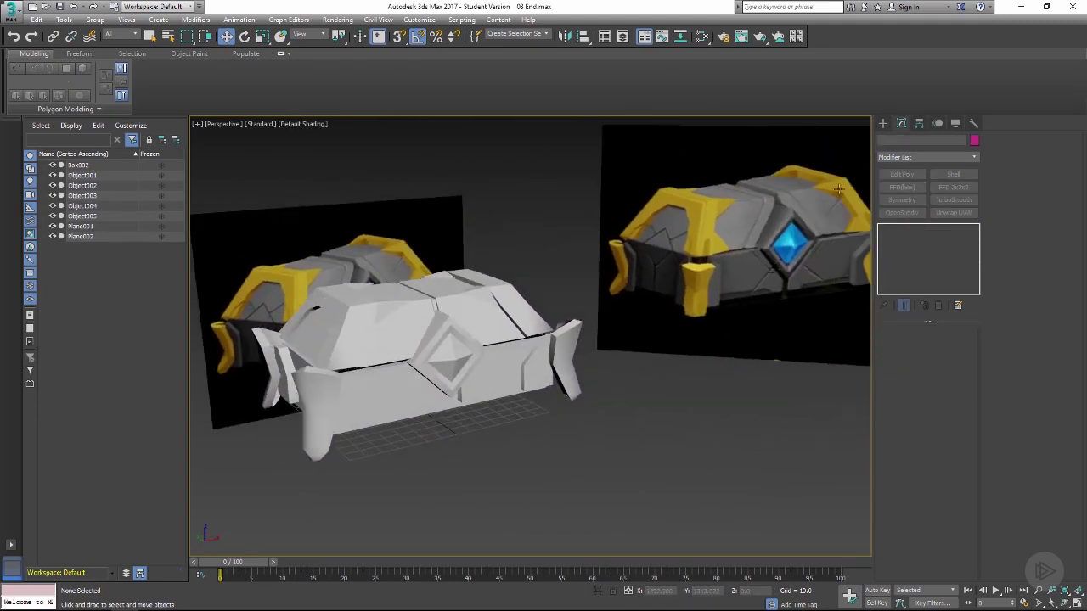
middle_click_drag(534, 242, 576, 260, "alt")
scroll(473, 282, "up", 2)
middle_click_drag(473, 282, 561, 264, "alt")
Raise the outer amount of the lid end trim's Shell modifier to 6.65.
left_click(507, 293)
key("F4")
left_click(915, 238)
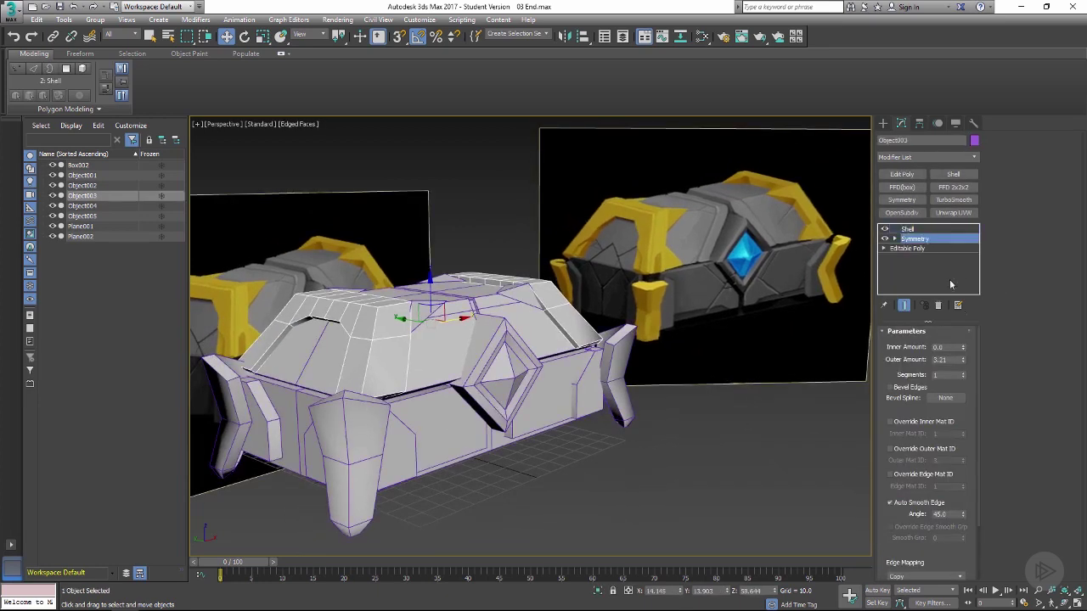
left_click(910, 229)
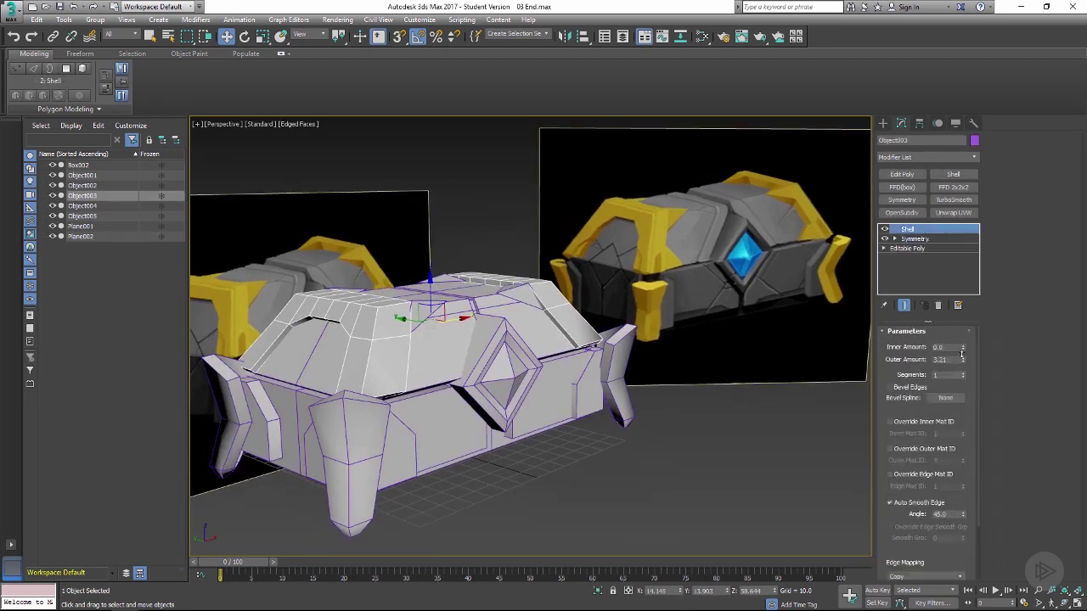
left_click_drag(962, 355, 962, 343)
middle_click_drag(607, 280, 461, 309, "alt")
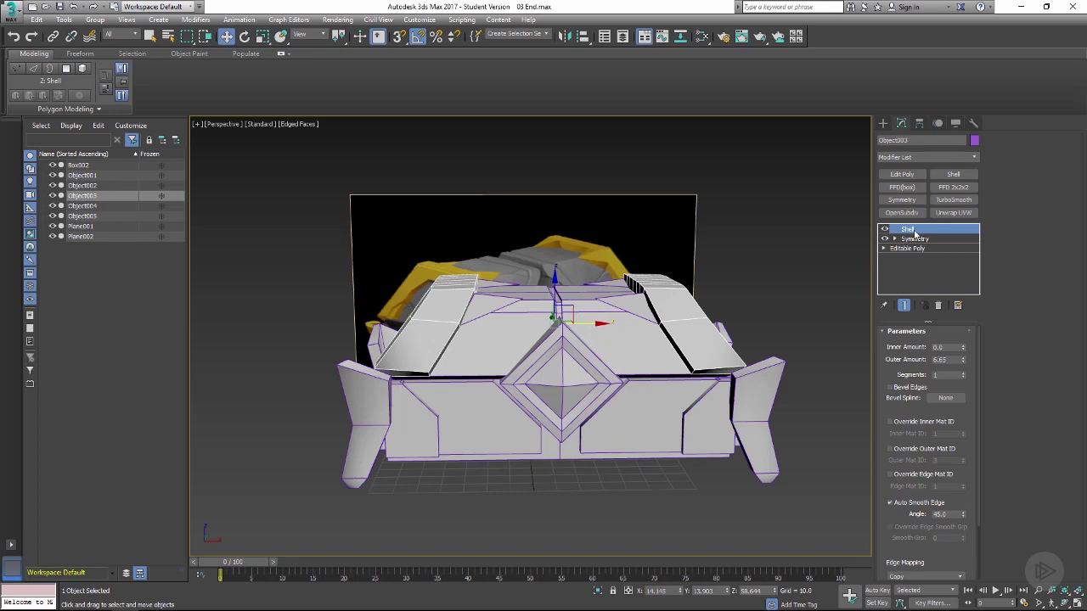
Delete the Shell modifier from the lid's end trim, Object003.
right_click(914, 233)
left_click(930, 245)
scroll(594, 282, "up", 4)
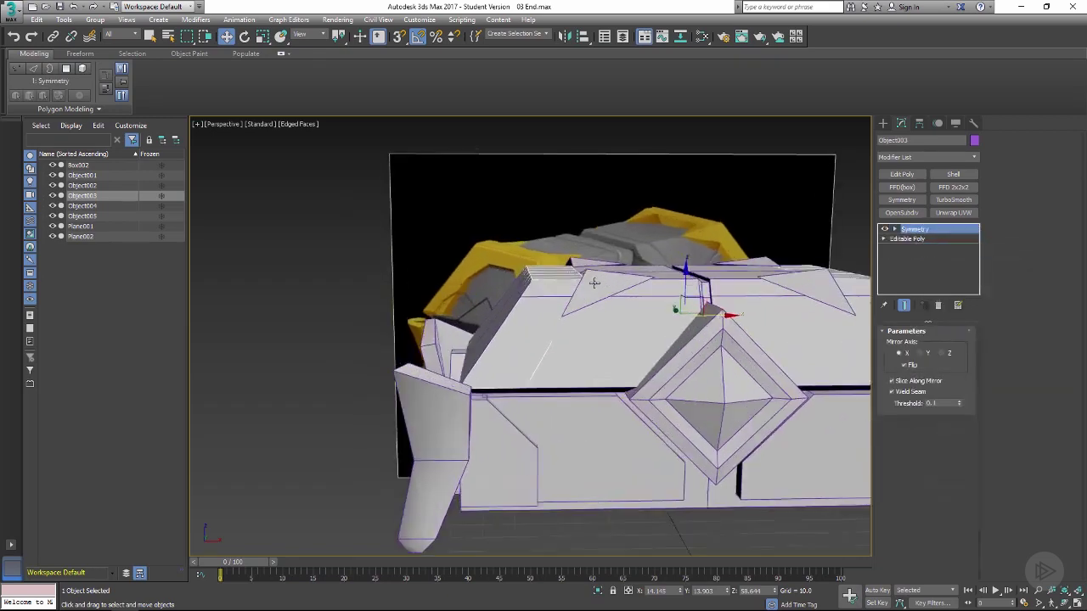
middle_click_drag(594, 282, 625, 292, "alt")
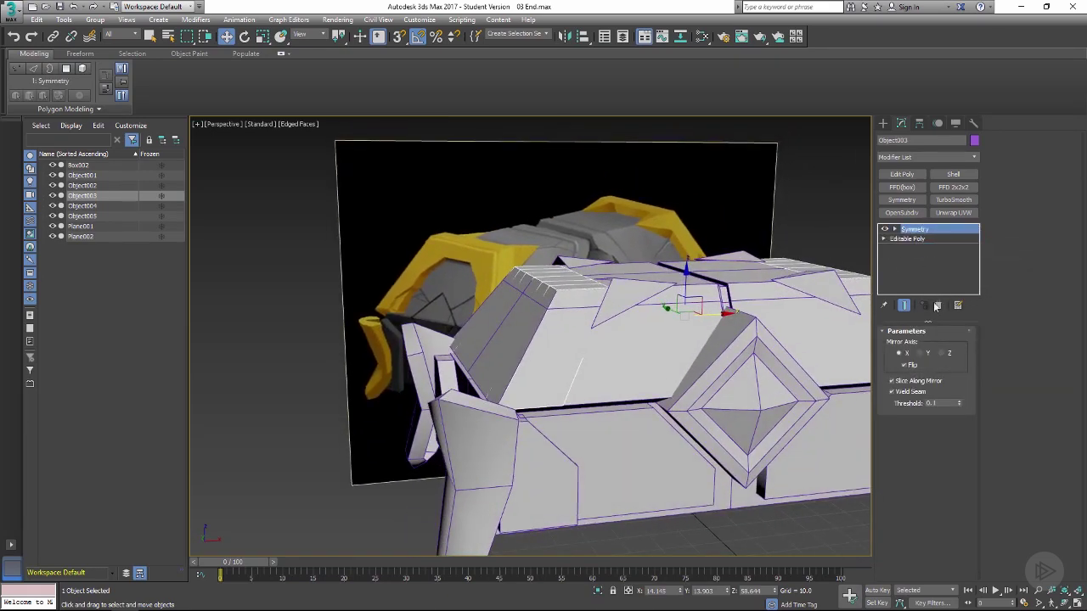
Select the 18 polygons covering the end trim's top and sloping bands at the editable poly's polygon level.
left_click(915, 239)
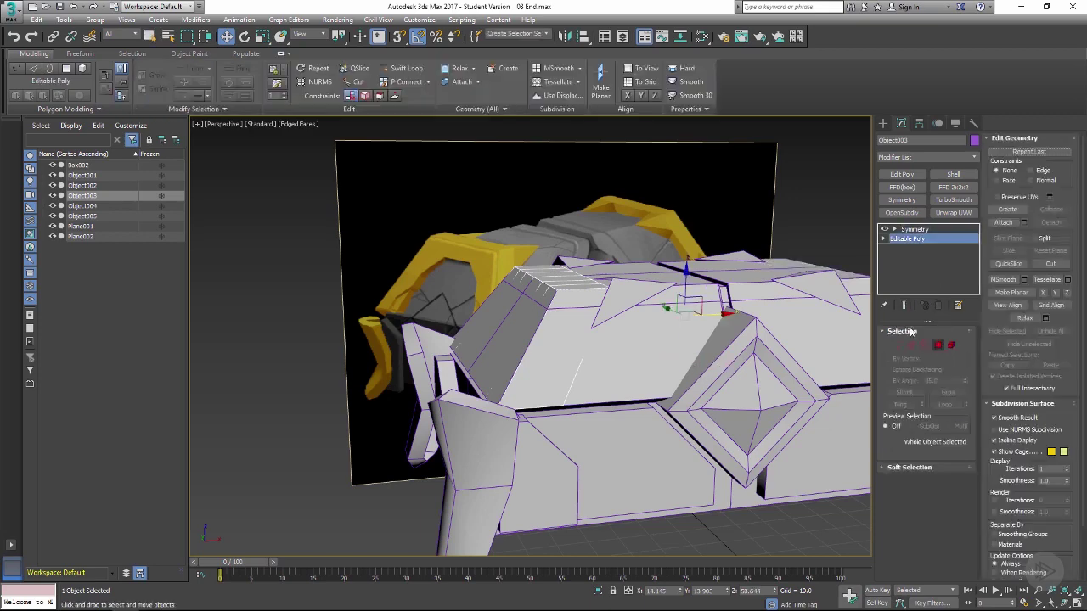
left_click(938, 345)
left_click(564, 300)
left_click(553, 324, "shift")
middle_click_drag(538, 305, 607, 279, "alt")
left_click(519, 285, "shift")
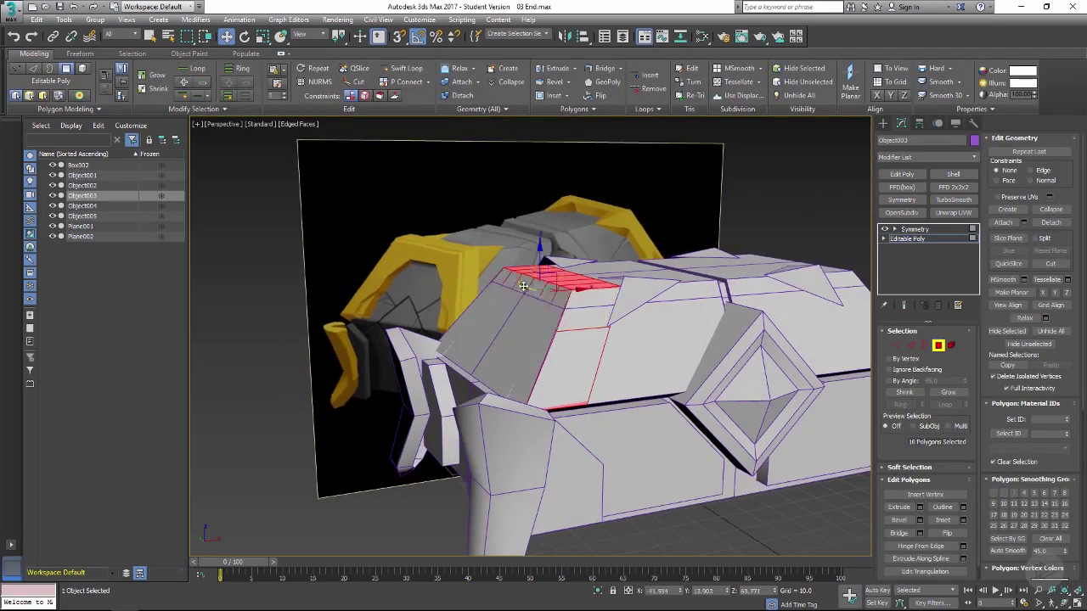
middle_click_drag(543, 290, 538, 284)
key("F3")
left_click(553, 324, "ctrl")
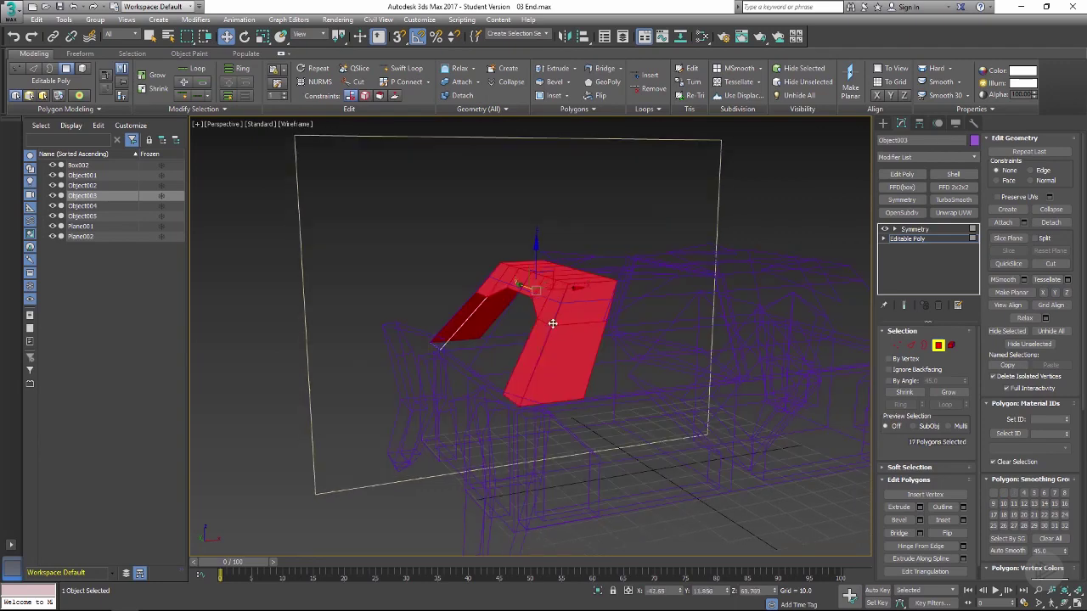
left_click(470, 310, "ctrl")
mouse_move(488, 313)
middle_mouse_down("alt")
mouse_move(511, 310)
mouse_move(497, 317)
middle_mouse_up("alt")
key("F3")
Extrude the selected trim polygons as a group by 5.79 and nudge them slightly along X toward the gem.
left_click(919, 508)
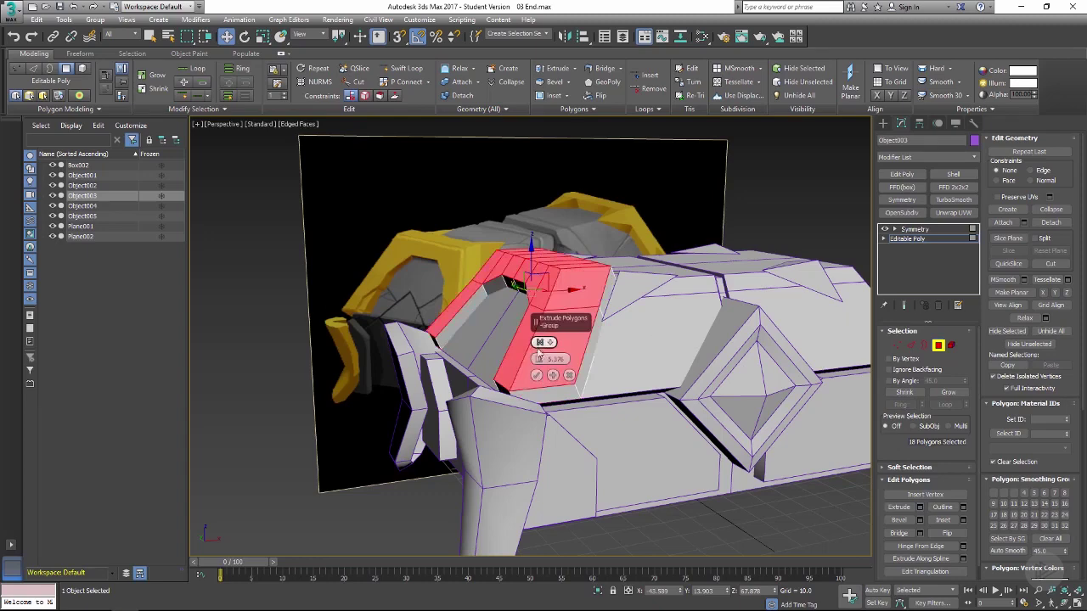
left_click_drag(537, 359, 538, 369)
middle_click_drag(538, 369, 550, 329, "alt")
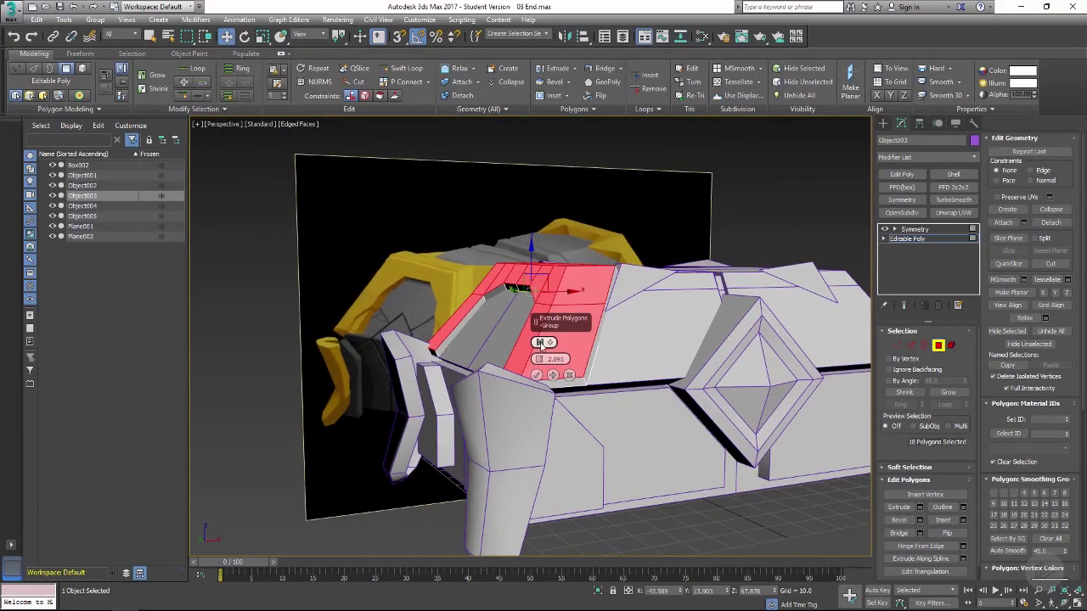
left_click(540, 343)
middle_click_drag(513, 319, 488, 313, "alt")
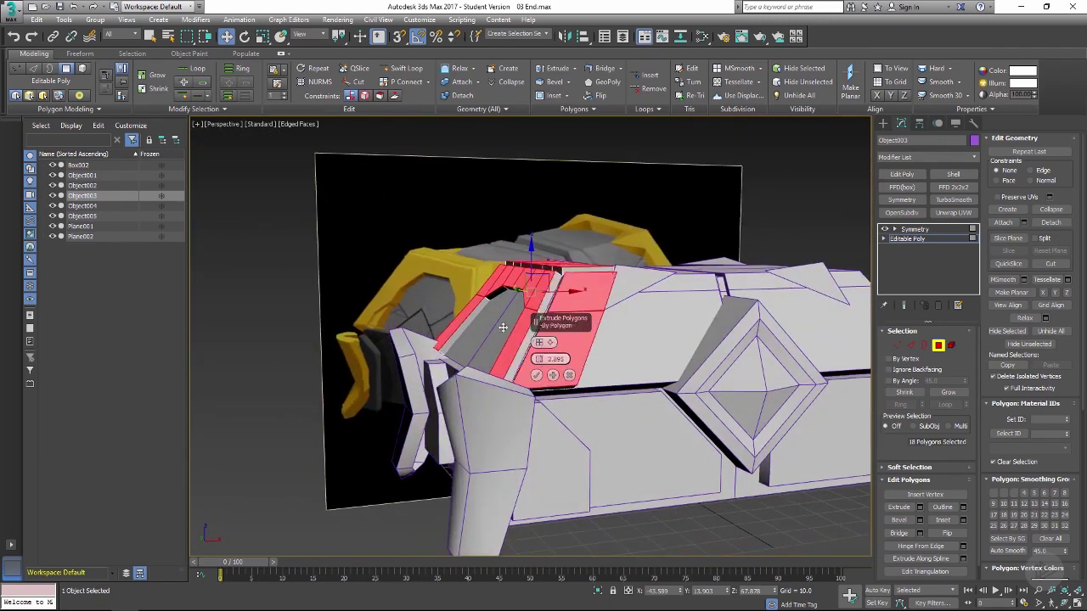
left_click(540, 343)
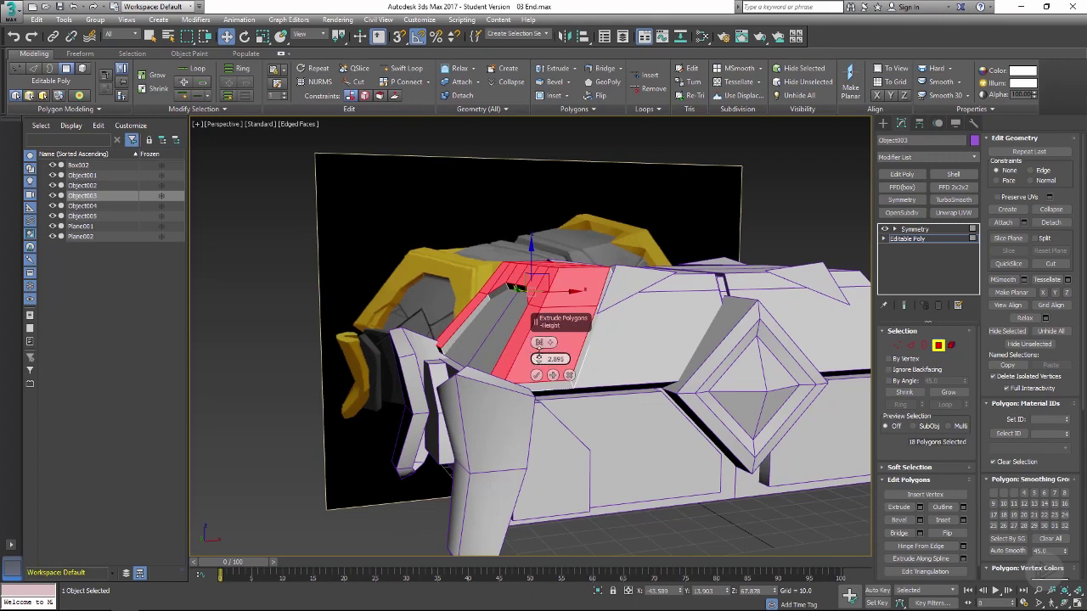
left_click_drag(538, 357, 538, 352)
middle_click_drag(620, 304, 540, 365, "alt")
left_click_drag(540, 358, 540, 348)
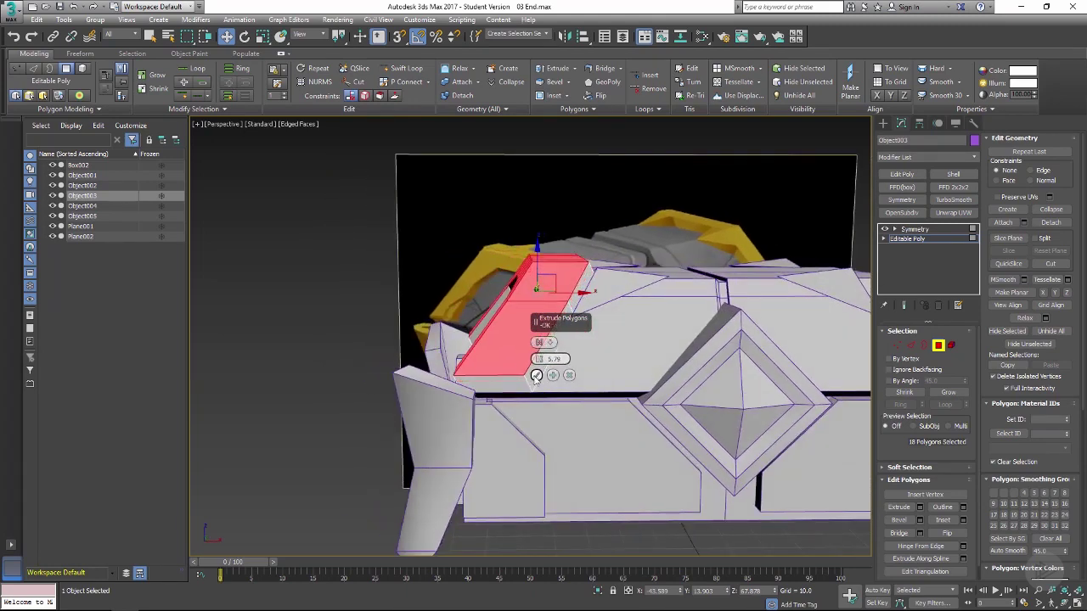
left_click(536, 375)
left_click_drag(567, 278, 573, 278)
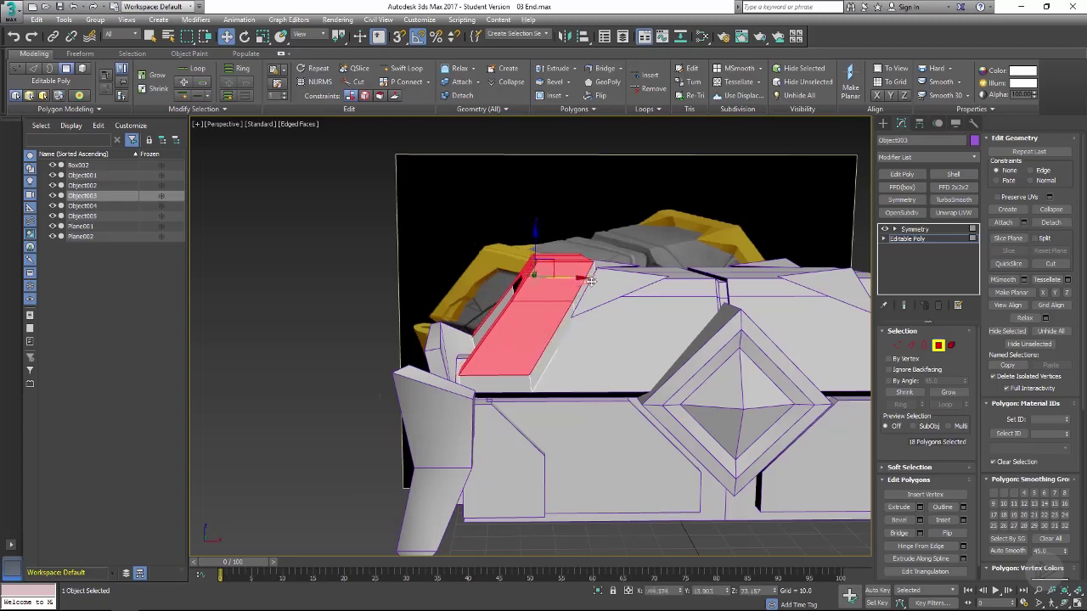
mouse_move(589, 280)
middle_mouse_down("alt")
mouse_move(573, 270)
mouse_move(589, 269)
mouse_move(551, 273)
mouse_move(652, 265)
mouse_move(534, 311)
mouse_move(571, 307)
mouse_move(561, 276)
mouse_move(546, 286)
mouse_move(576, 282)
middle_mouse_up("alt")
Inspect the edges along the extruded trim's front slope and around its bend, selecting them at edge level.
scroll(549, 273, "up", 3)
key("2")
left_click(564, 303)
scroll(536, 314, "up", 4)
key("w")
left_click(534, 276, "ctrl")
left_click(552, 301)
double_click(464, 255)
left_click(509, 281)
scroll(584, 292, "up", 2)
left_click(589, 306)
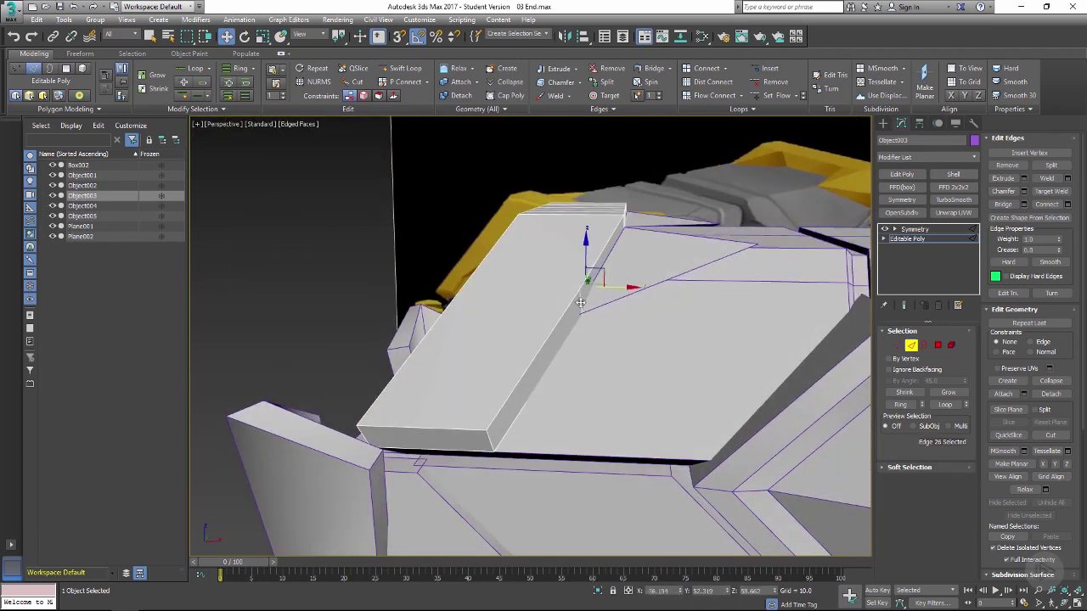
left_click(587, 316)
scroll(581, 319, "down", 2)
key("F3")
mouse_move(594, 339)
middle_mouse_down("alt")
mouse_move(526, 306)
mouse_move(386, 295)
mouse_move(442, 311)
mouse_move(585, 305)
mouse_move(574, 317)
mouse_move(551, 313)
mouse_move(650, 303)
mouse_move(597, 308)
mouse_move(560, 296)
mouse_move(572, 286)
mouse_move(589, 297)
mouse_move(477, 295)
middle_mouse_up("alt")
Try to cut an edge across the extruded trim at its bend, checking the vertices in wireframe.
key("1")
scroll(627, 307, "up", 5)
key("F3")
key("alt+v")
key("Escape")
key("alt+c")
scroll(578, 301, "up", 4)
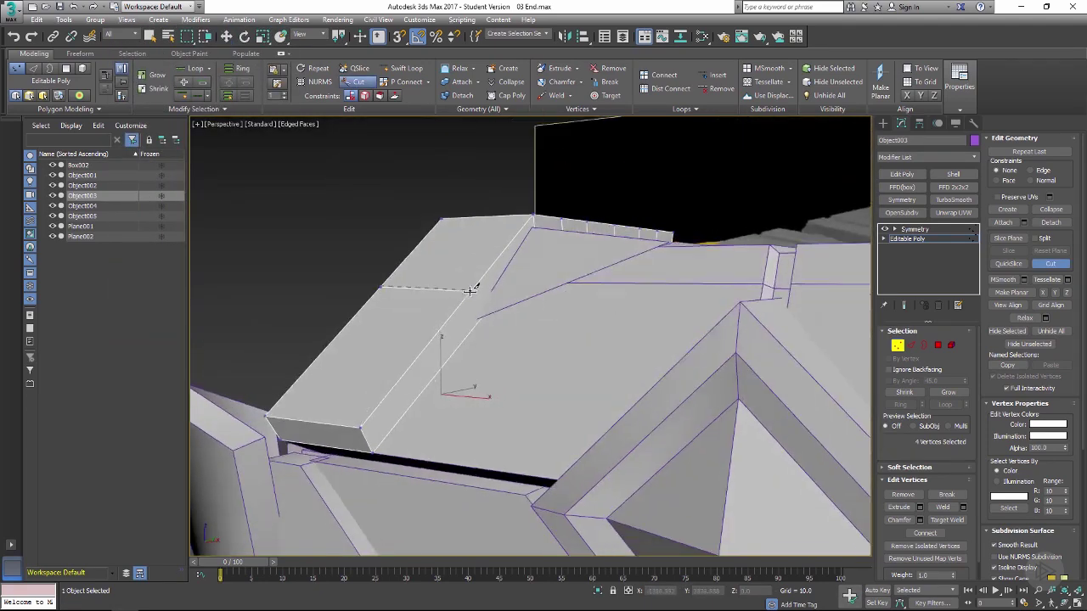
key("F4")
key("F3")
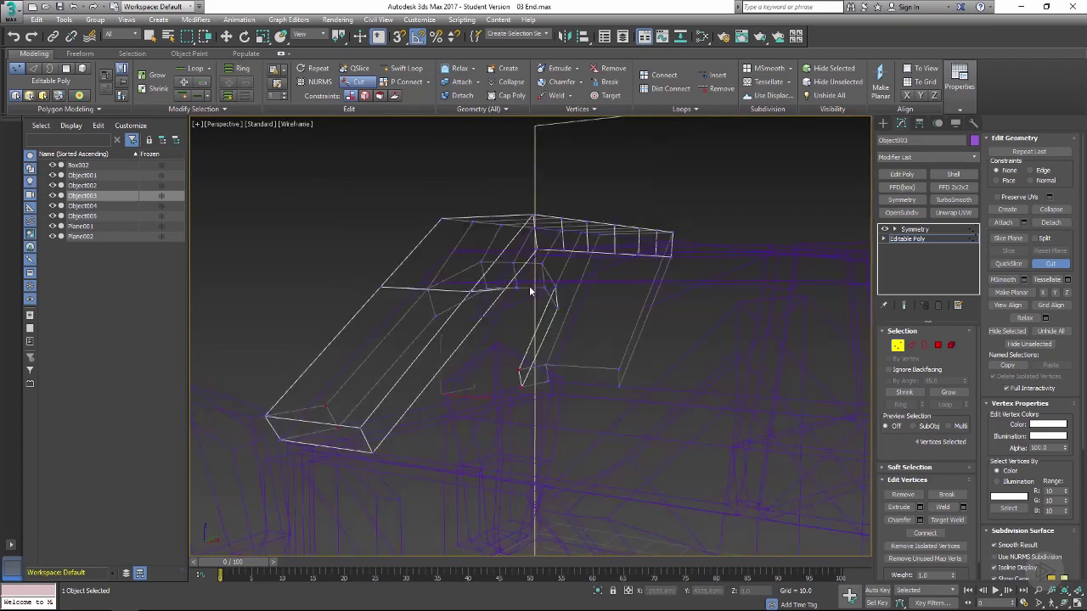
middle_click_drag(543, 312, 493, 308, "alt")
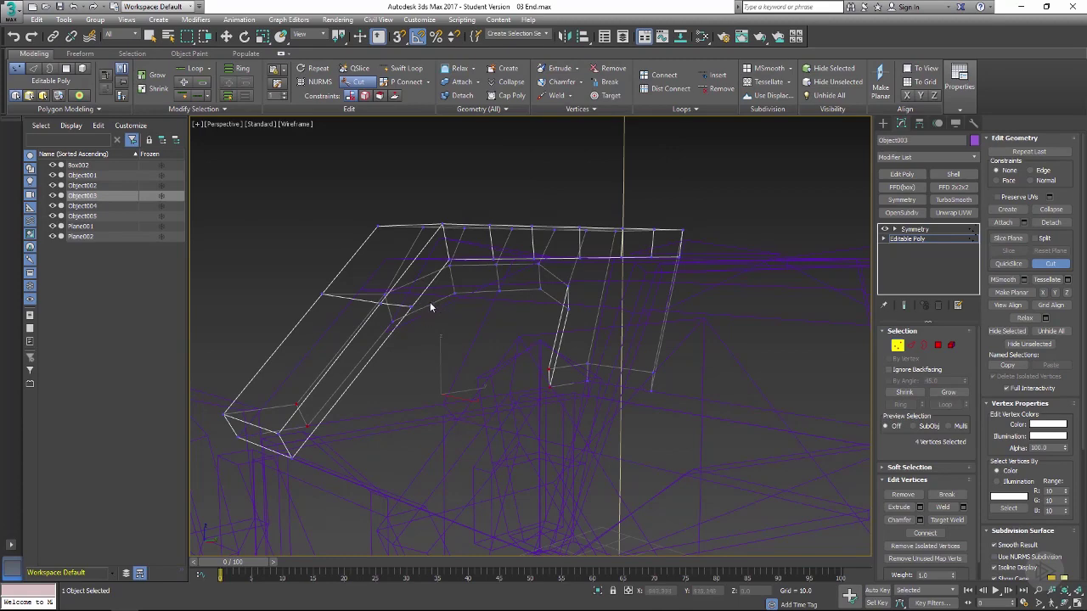
middle_click_drag(424, 287, 391, 295, "alt")
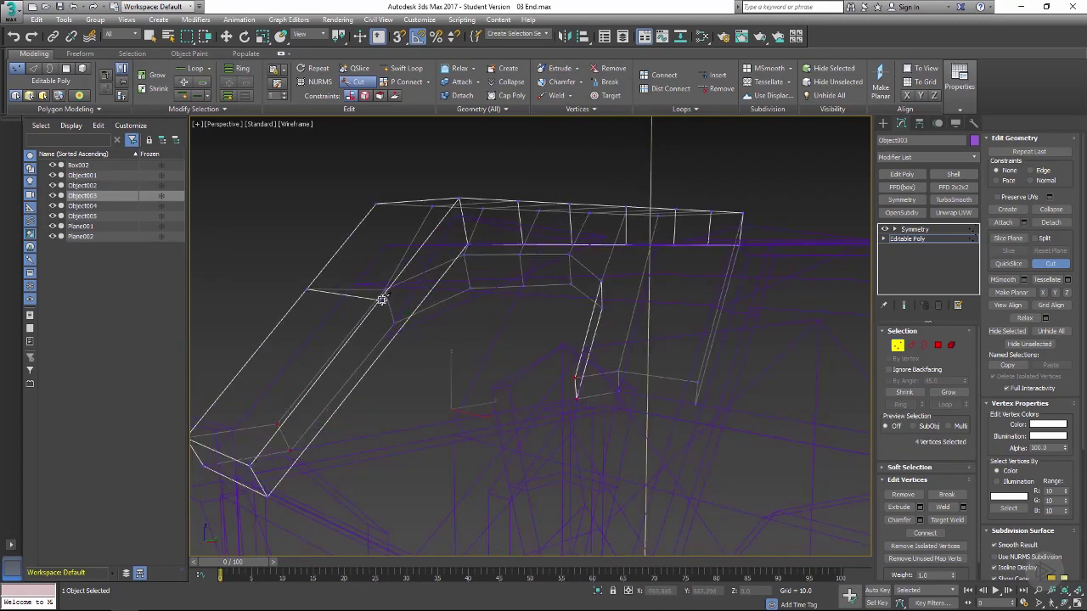
key("F3")
Leave vertex editing, deselect the trim and compare the thickened lid with the reference images in plain shading.
mouse_move(481, 303)
middle_mouse_down("alt")
mouse_move(461, 327)
mouse_move(801, 292)
middle_mouse_up("alt")
left_click(905, 242)
key("F4")
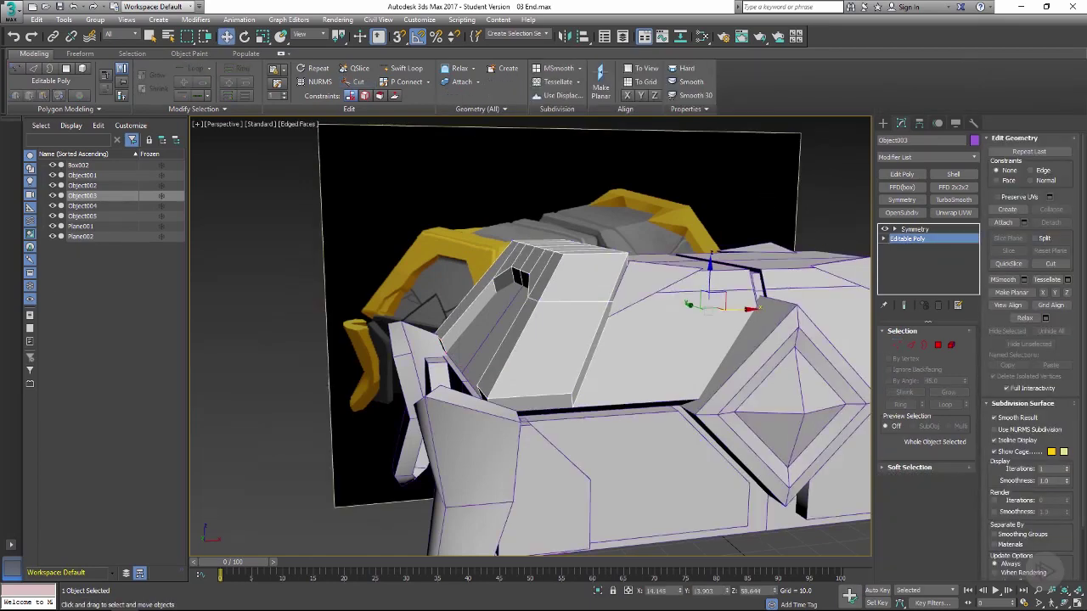
scroll(769, 213, "down", 3)
middle_click_drag(769, 213, 729, 202)
key("F4")
left_click(731, 202)
key("F4")
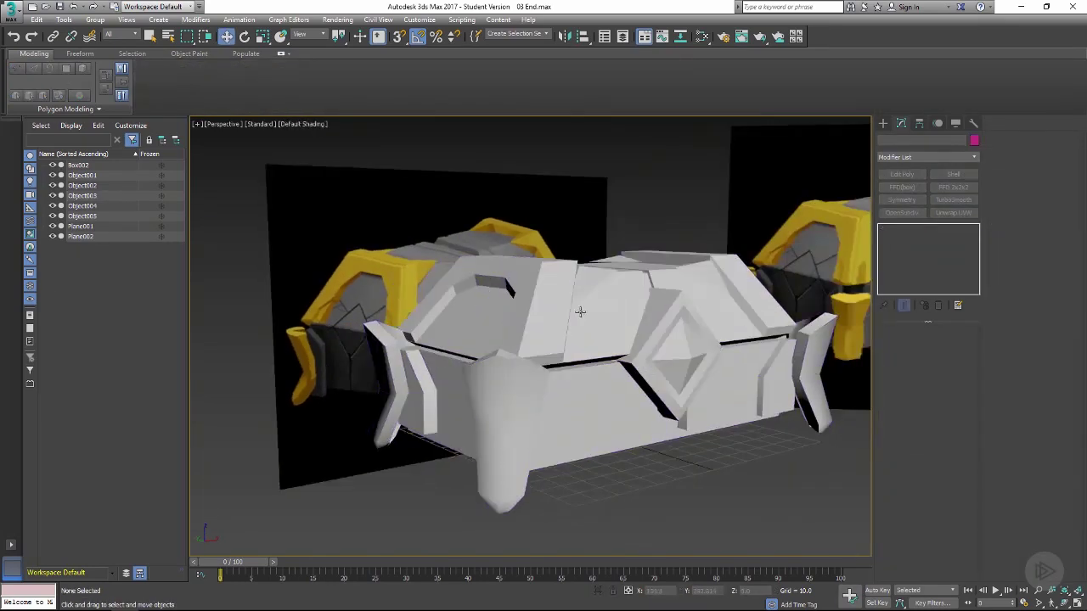
mouse_move(546, 311)
middle_mouse_down("alt")
mouse_move(463, 311)
mouse_move(586, 308)
middle_mouse_up("alt")
scroll(585, 308, "down", 2)
middle_click_drag(654, 302, 556, 321)
scroll(578, 293, "up", 1)
Select two neighbouring polygons on the front of the lid's end trim at polygon level.
left_click(584, 286)
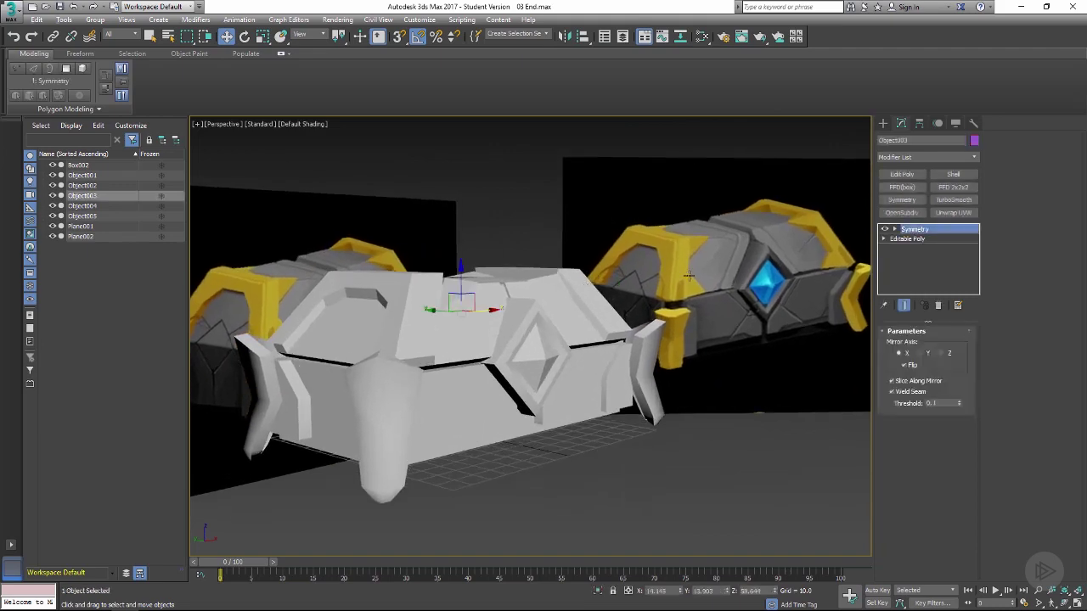
left_click(903, 240)
left_click(938, 345)
middle_click_drag(484, 289, 442, 301, "alt")
left_click(410, 302)
left_click(405, 322, "ctrl")
Align the lid end trim's pivot only to the pivot point of Box002 in X, Y and Z position.
left_click(915, 229)
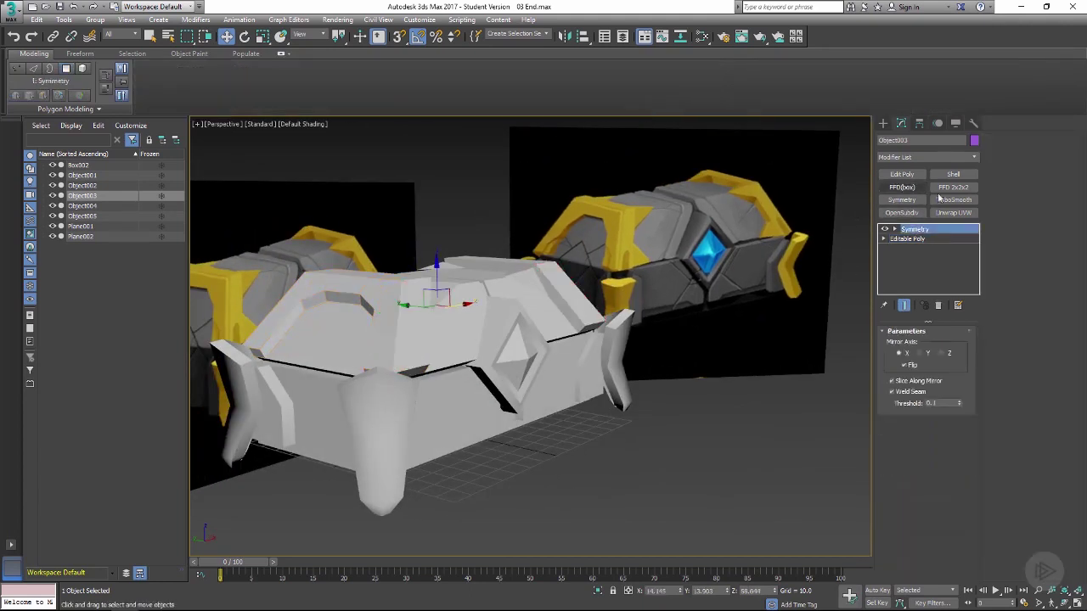
left_click(919, 124)
left_click(925, 200)
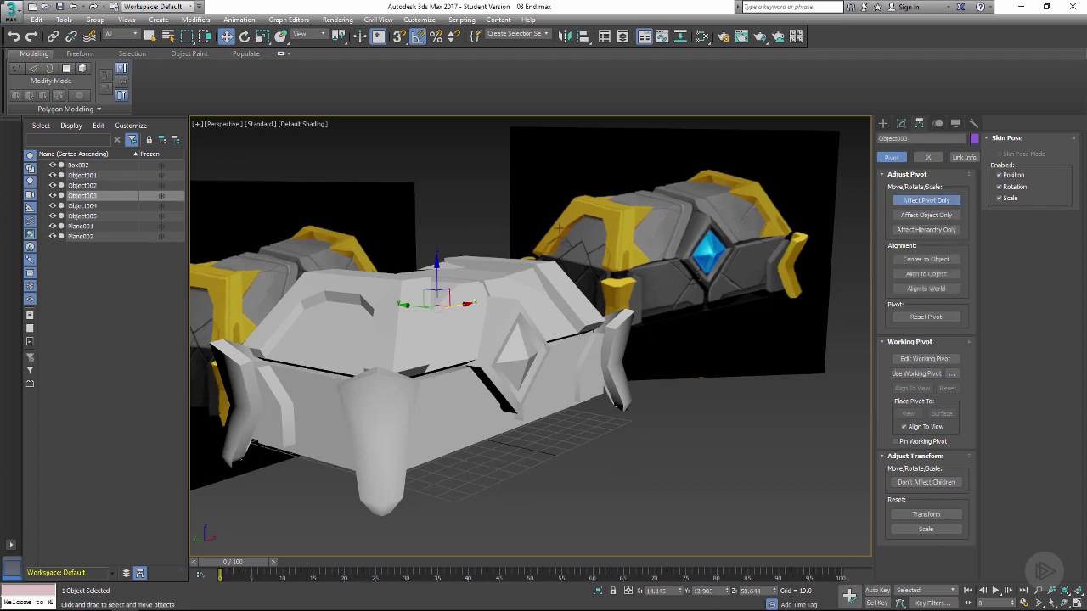
middle_click_drag(557, 228, 533, 154, "alt")
key("alt+a")
left_click(480, 270)
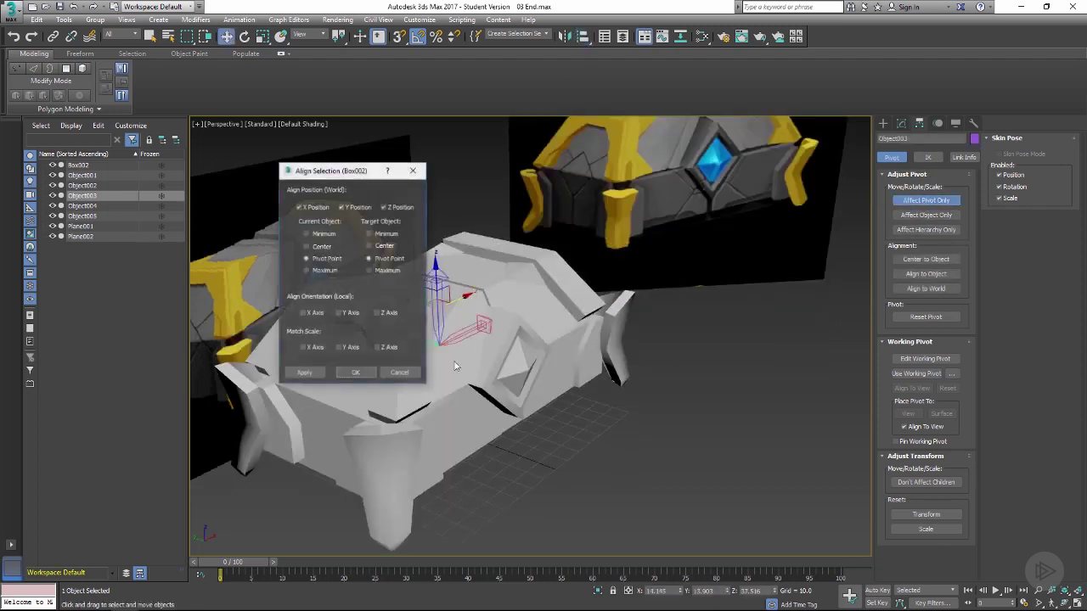
left_click(357, 371)
left_click(925, 200)
Add a second Symmetry modifier to the end trim, mirroring it on the Y axis with Flip enabled.
left_click(901, 124)
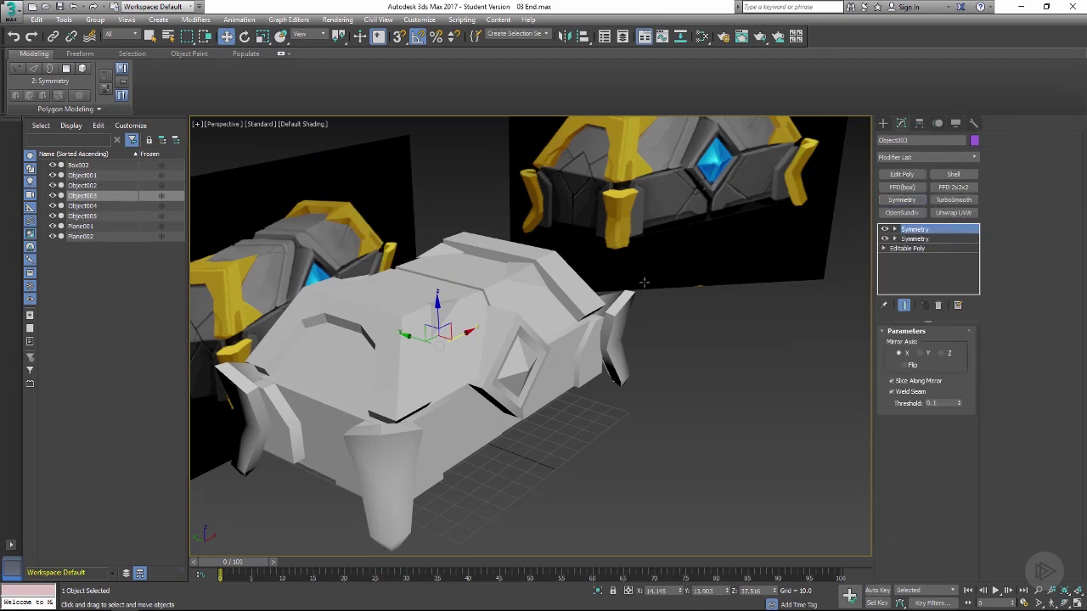
middle_click_drag(644, 282, 684, 256)
left_click(920, 353)
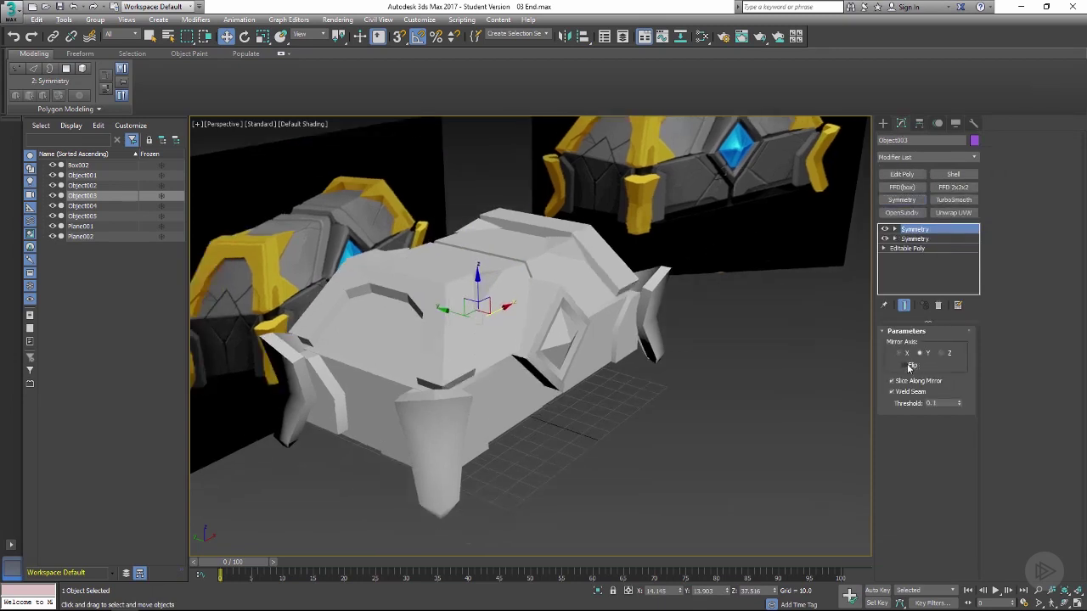
left_click(907, 366)
middle_click_drag(725, 312, 685, 229, "alt")
middle_click_drag(684, 228, 761, 246)
Narrow the trim's front at edge level by shifting its inner edges along X towards the chest's end, finish editing and deselect it.
left_click(907, 248)
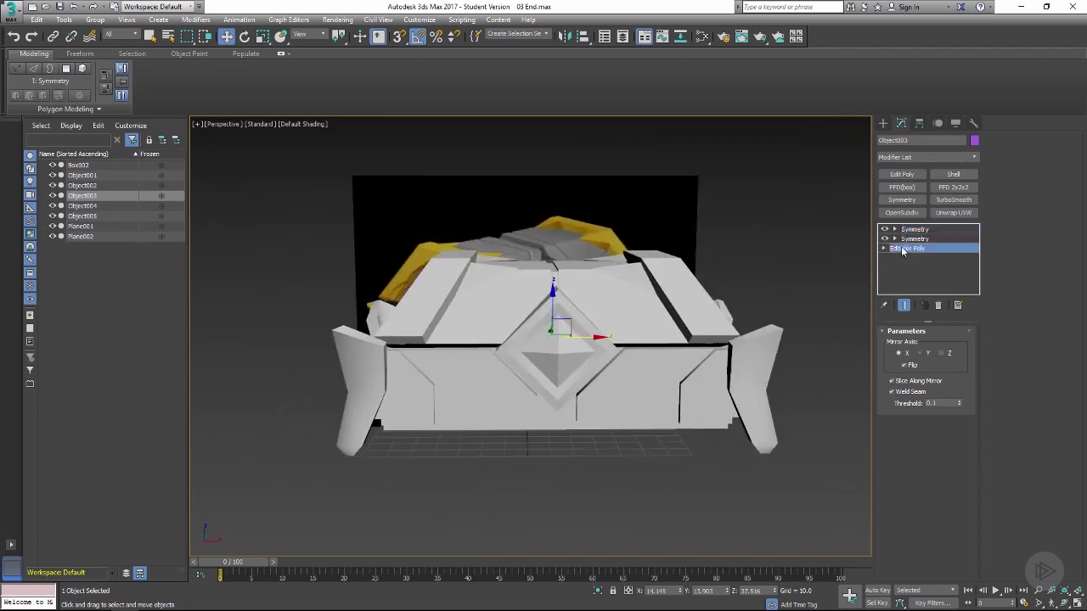
key("2")
scroll(458, 265, "up", 2)
key("F4")
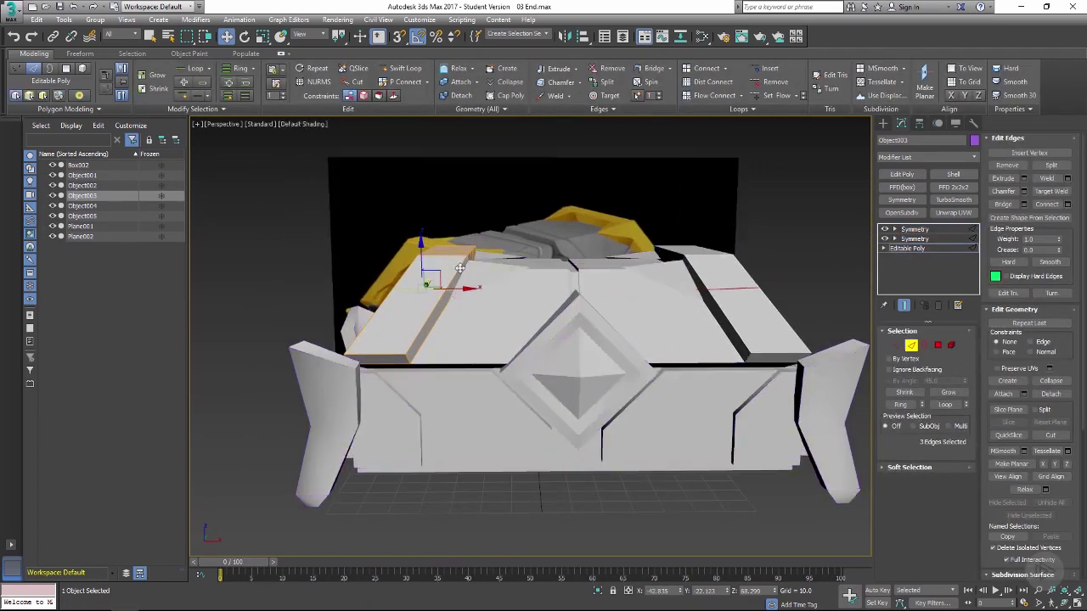
left_click(457, 275)
left_click_drag(490, 262, 483, 262)
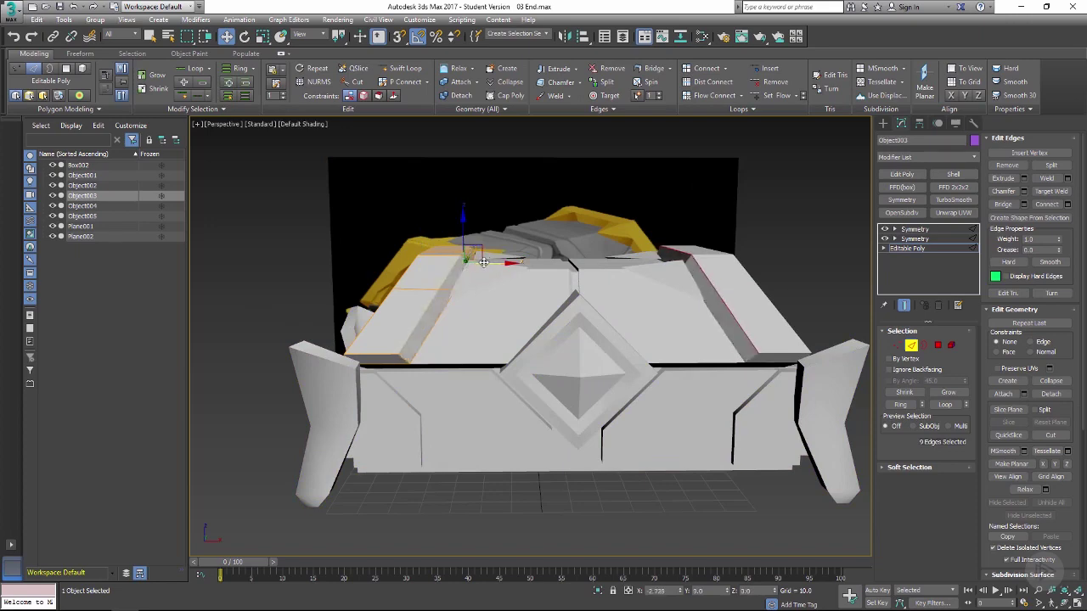
middle_click_drag(484, 259, 486, 253, "alt")
left_click_drag(486, 261, 479, 262)
middle_click_drag(501, 267, 526, 314, "alt")
scroll(516, 293, "down", 3)
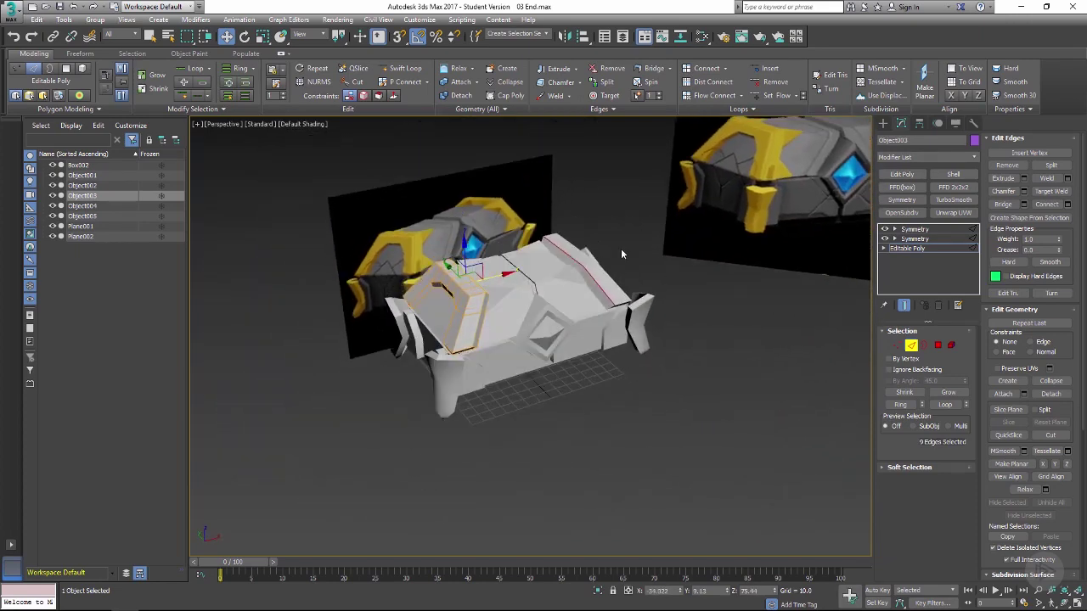
left_click(916, 248)
left_click(713, 309)
Compare the mirrored end trim on the whole chest with the reference images in plain shading.
key("F4")
scroll(666, 334, "down", 3)
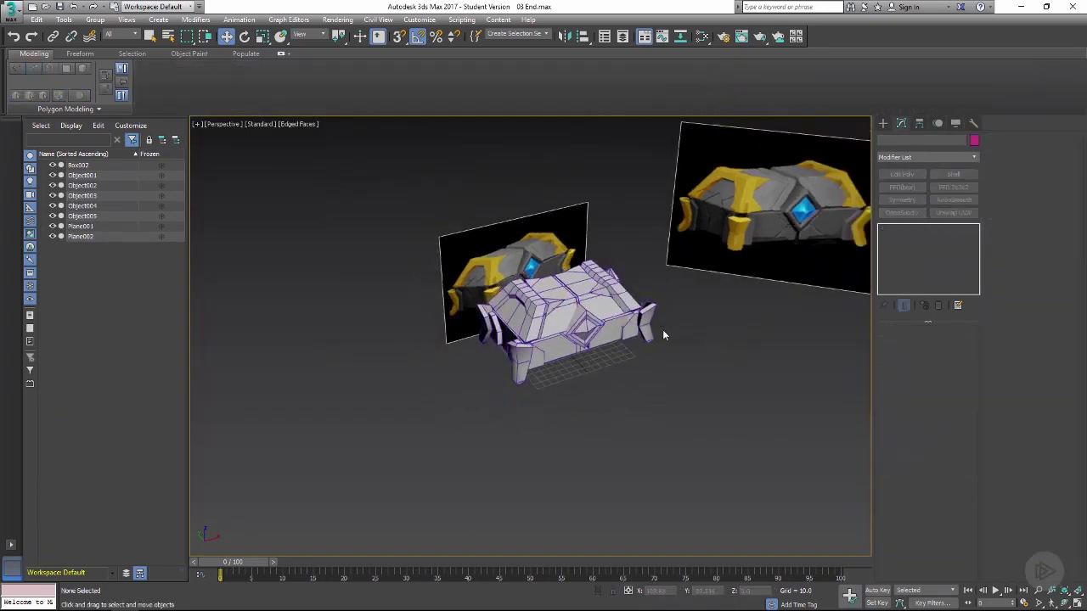
key("F4")
middle_click_drag(665, 334, 614, 314, "alt")
scroll(573, 286, "up", 3)
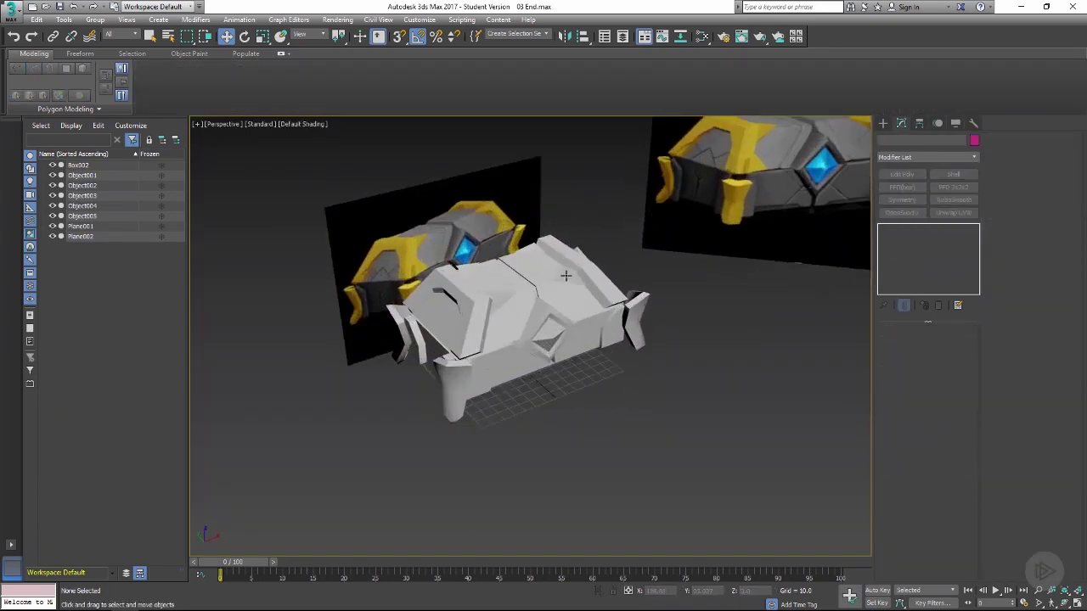
Select the lid's triangular wedges with edged faces shown and move one corner vertex against the end trim using vertex snapping.
left_click(565, 274)
scroll(561, 263, "up", 2)
scroll(562, 263, "up", 3)
key("F4")
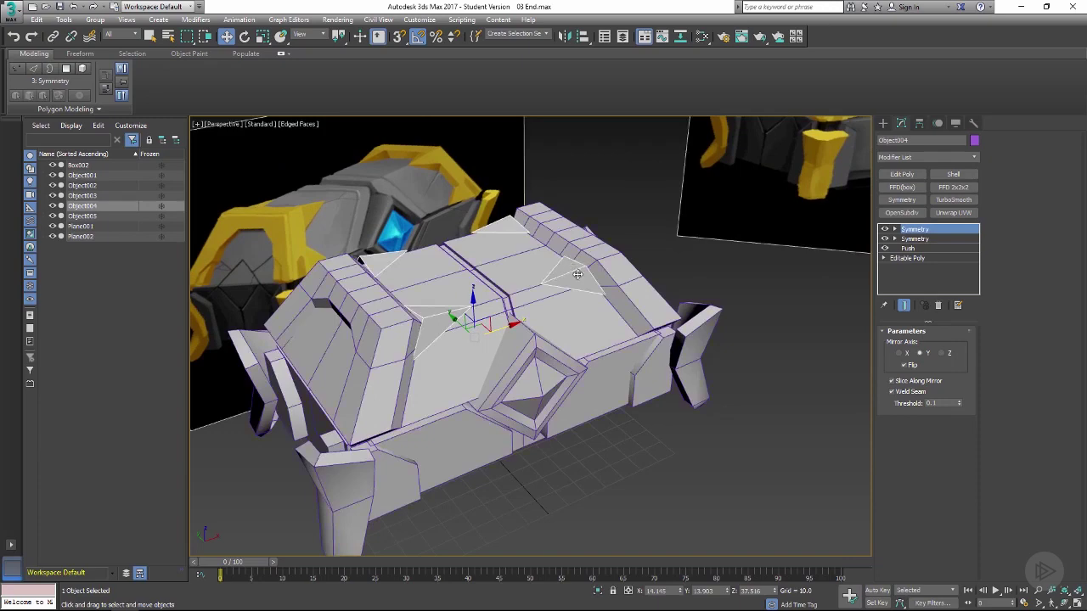
middle_click_drag(578, 274, 594, 271, "alt")
left_click(906, 257)
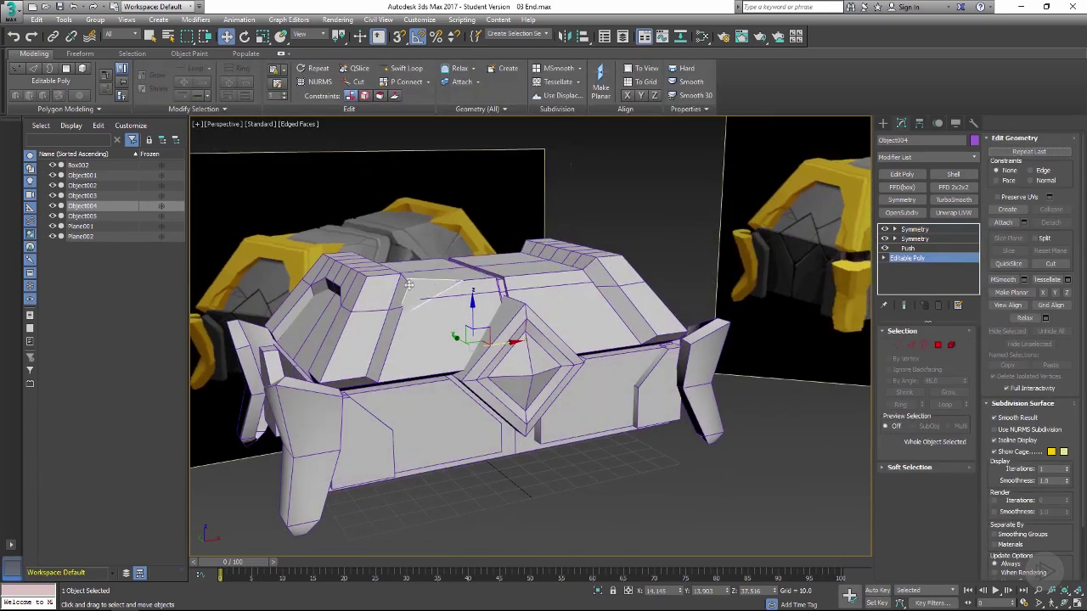
mouse_move(409, 284)
middle_mouse_down("alt")
mouse_move(441, 280)
mouse_move(410, 276)
middle_mouse_up("alt")
key("1")
left_click(449, 280)
scroll(410, 276, "up", 2)
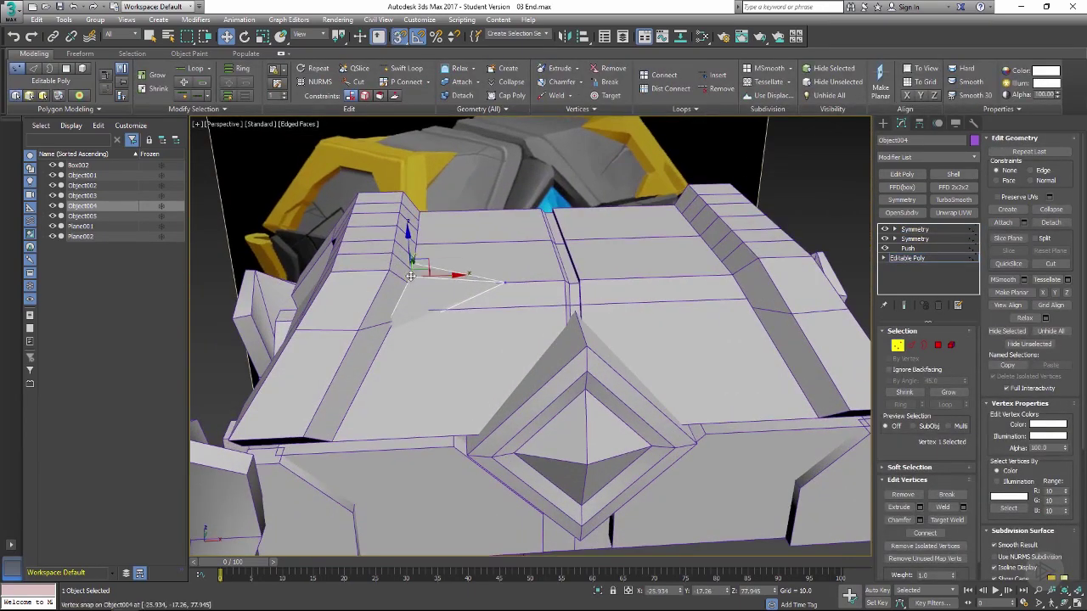
left_click_drag(410, 276, 390, 273)
mouse_move(390, 273)
middle_mouse_down("alt")
mouse_move(349, 310)
mouse_move(448, 244)
mouse_move(404, 286)
middle_mouse_up("alt")
Reposition the wedge's vertices on the lid's top in Y and Z without snapping, and turn off the Push modifier.
left_click(439, 244)
key("s")
left_click_drag(464, 224, 467, 222)
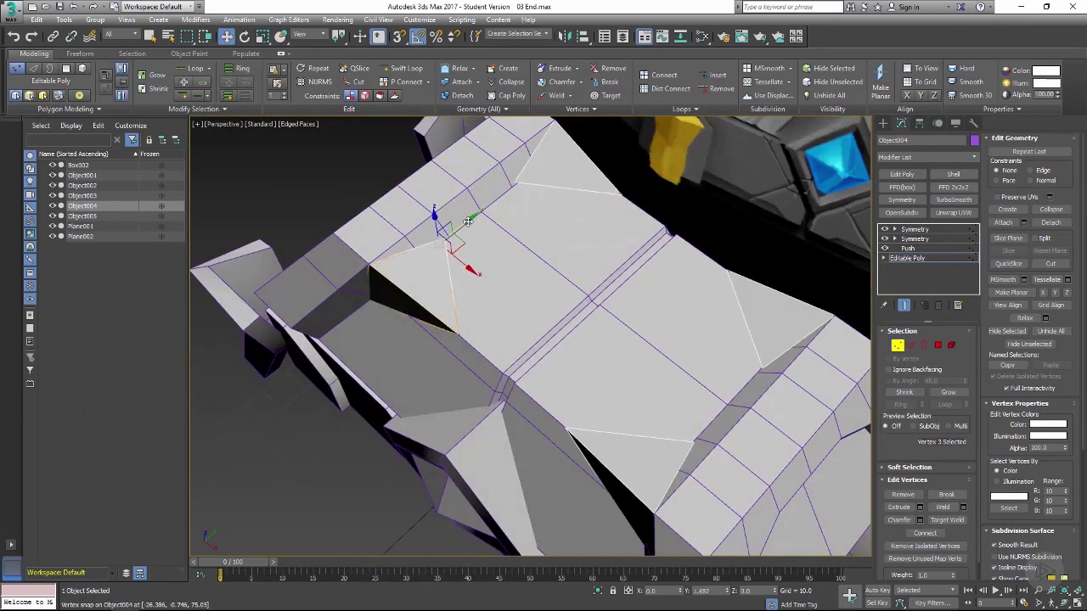
mouse_move(467, 222)
middle_mouse_down("alt")
mouse_move(451, 236)
mouse_move(460, 230)
middle_mouse_up("alt")
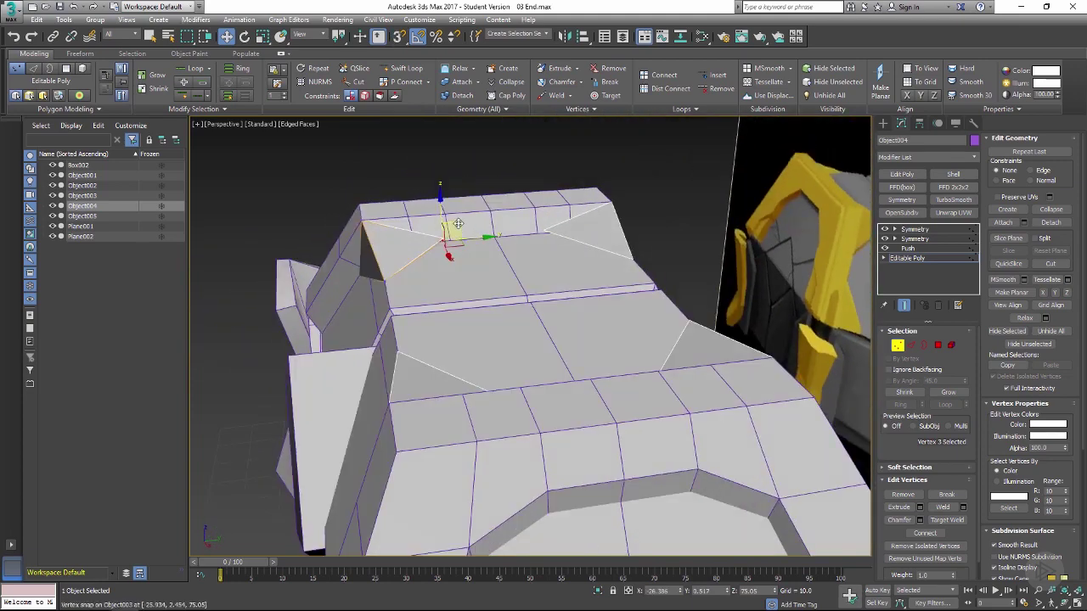
key("s")
left_click(908, 247)
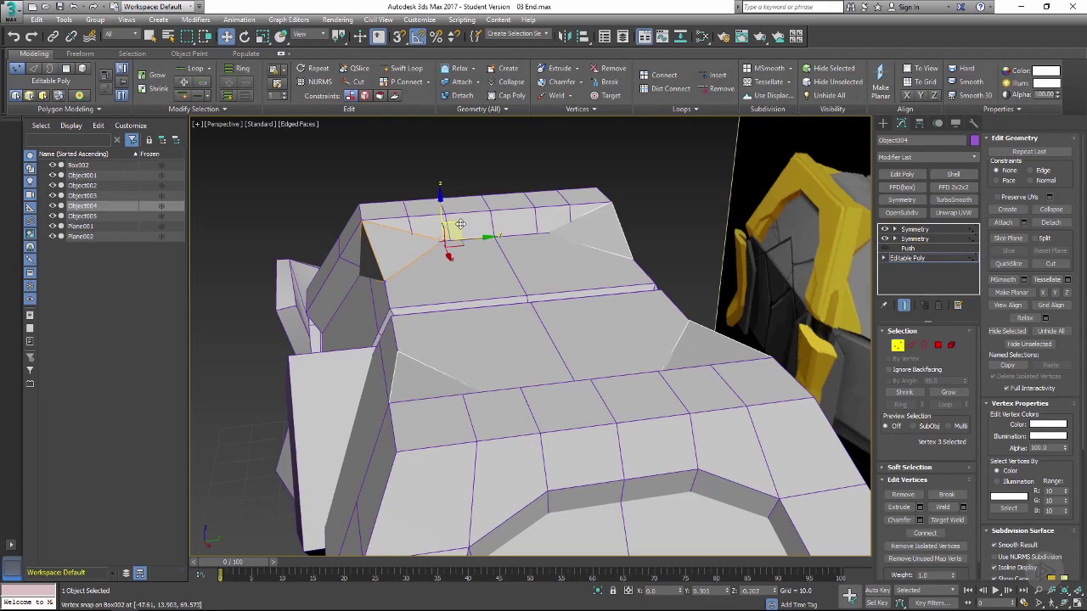
mouse_move(460, 224)
middle_mouse_down("alt")
mouse_move(464, 235)
mouse_move(456, 231)
middle_mouse_up("alt")
Adjust the wedge's lower vertex on the lid's front slope, finish vertex editing and deselect the wedges in plain shading.
left_click(363, 291)
middle_click_drag(365, 289, 373, 271, "alt")
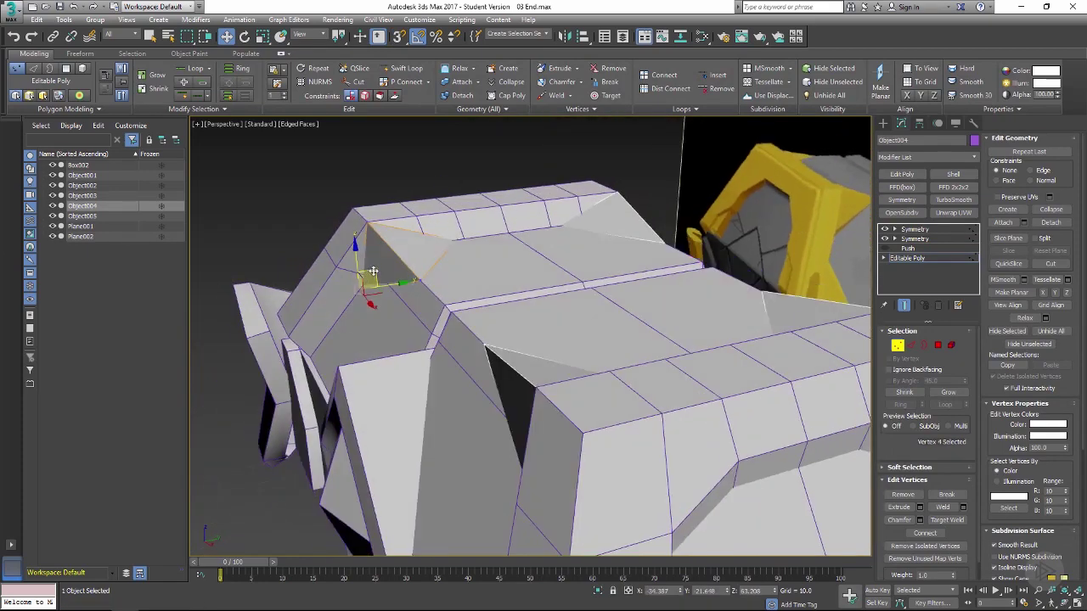
left_click_drag(373, 271, 368, 277)
middle_click_drag(366, 276, 559, 291, "alt")
left_click(916, 259)
key("F4")
left_click(749, 393)
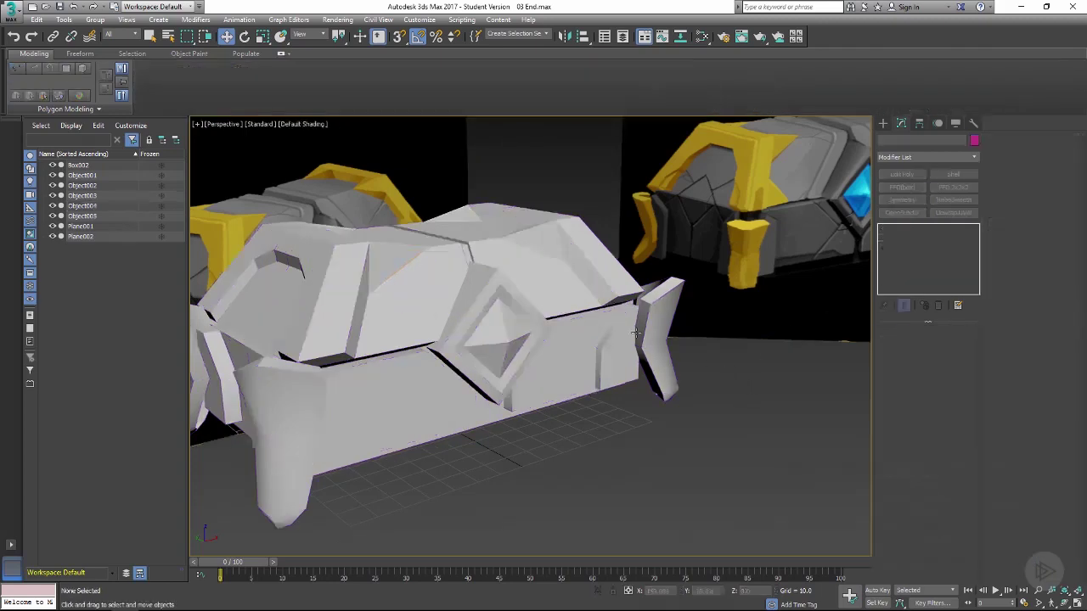
Examine the whole chest from several angles and compare its lid, trim and wedges with the reference images.
scroll(645, 397, "down", 4)
middle_click_drag(458, 411, 594, 382, "alt")
scroll(596, 335, "down", 3)
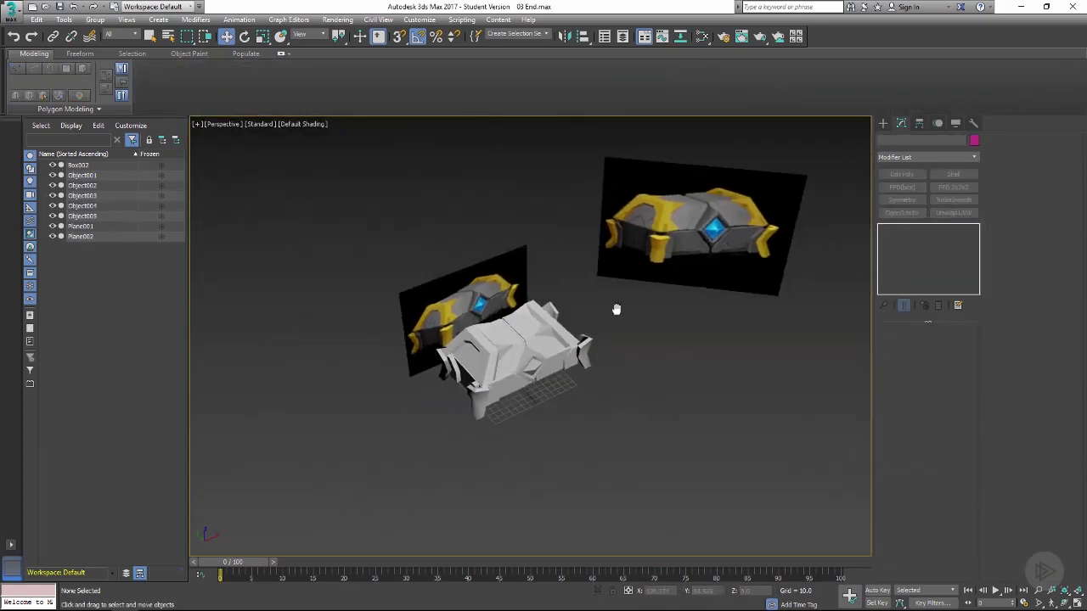
middle_click_drag(616, 310, 654, 312, "alt")
scroll(616, 333, "up", 1)
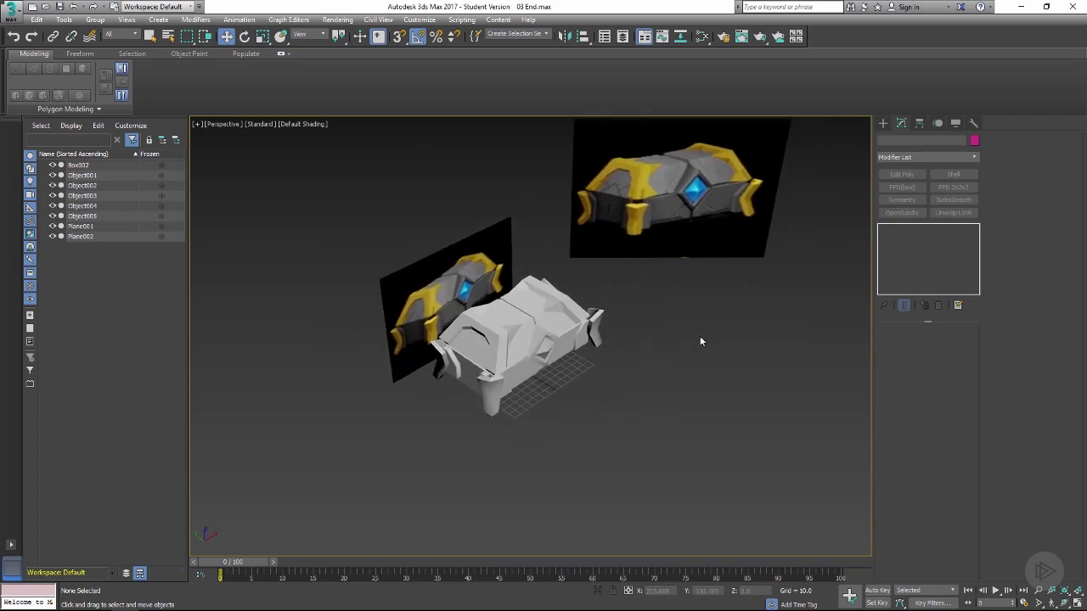
middle_click_drag(680, 341, 655, 306, "alt")
scroll(659, 346, "up", 3)
middle_click_drag(592, 315, 726, 272)
middle_click_drag(527, 307, 557, 320, "alt")
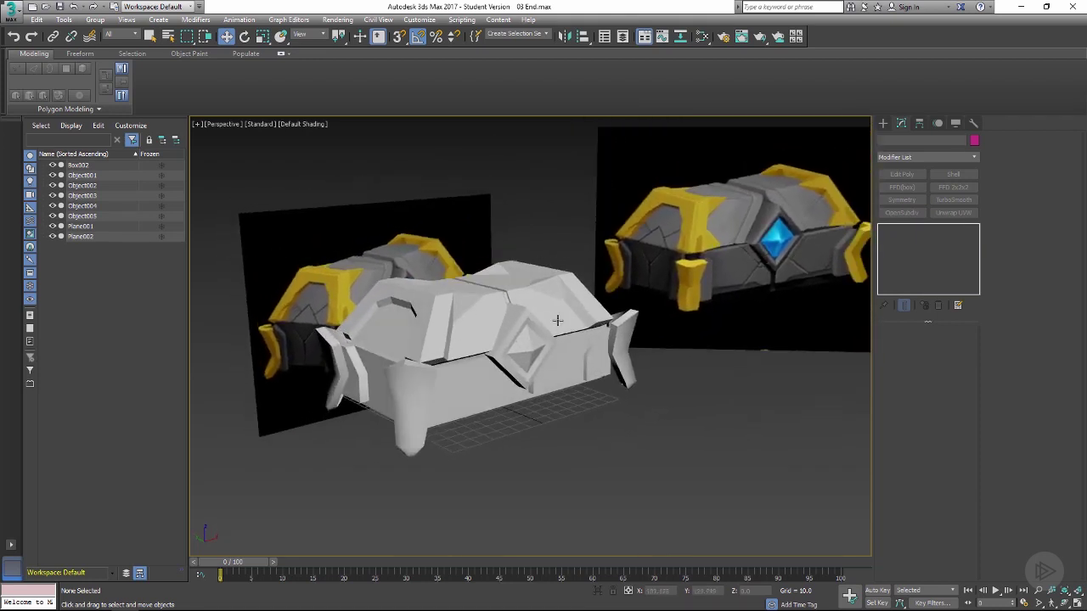